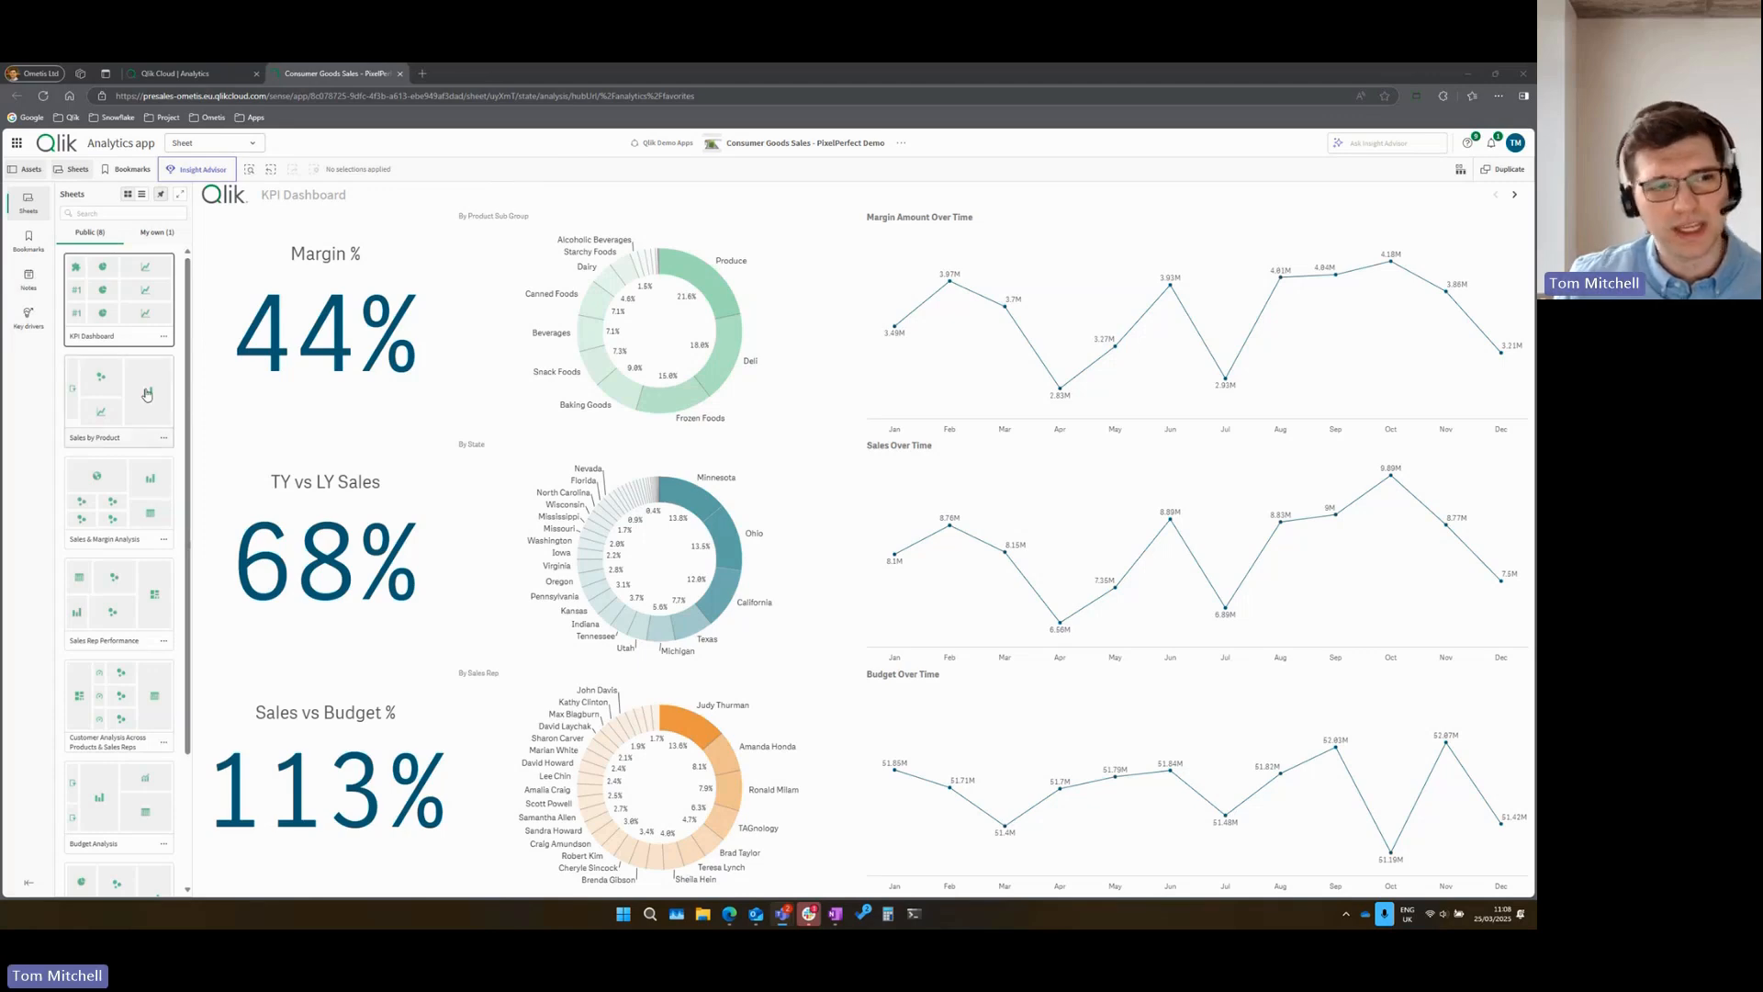
- Filter the Sales by Product sheet to the Northeast region and the ten product groups with the highest revenue, Fresh Vegetables through Chocolate Candy
click(142, 392)
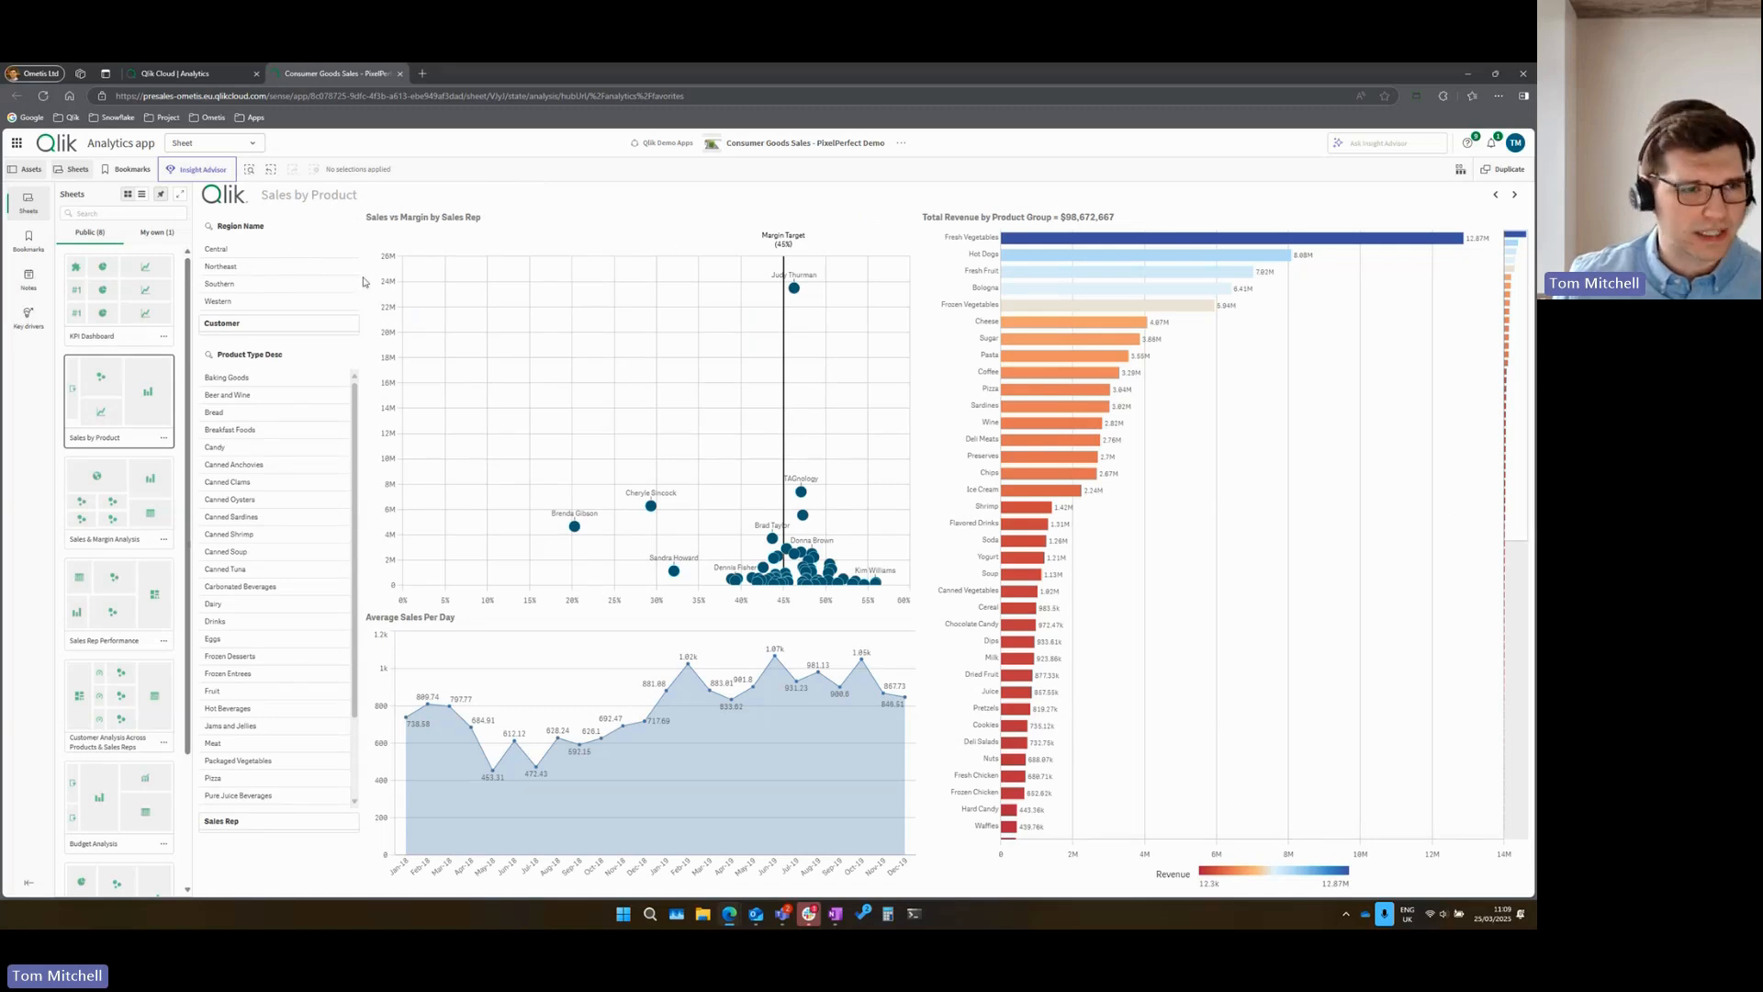
click(286, 269)
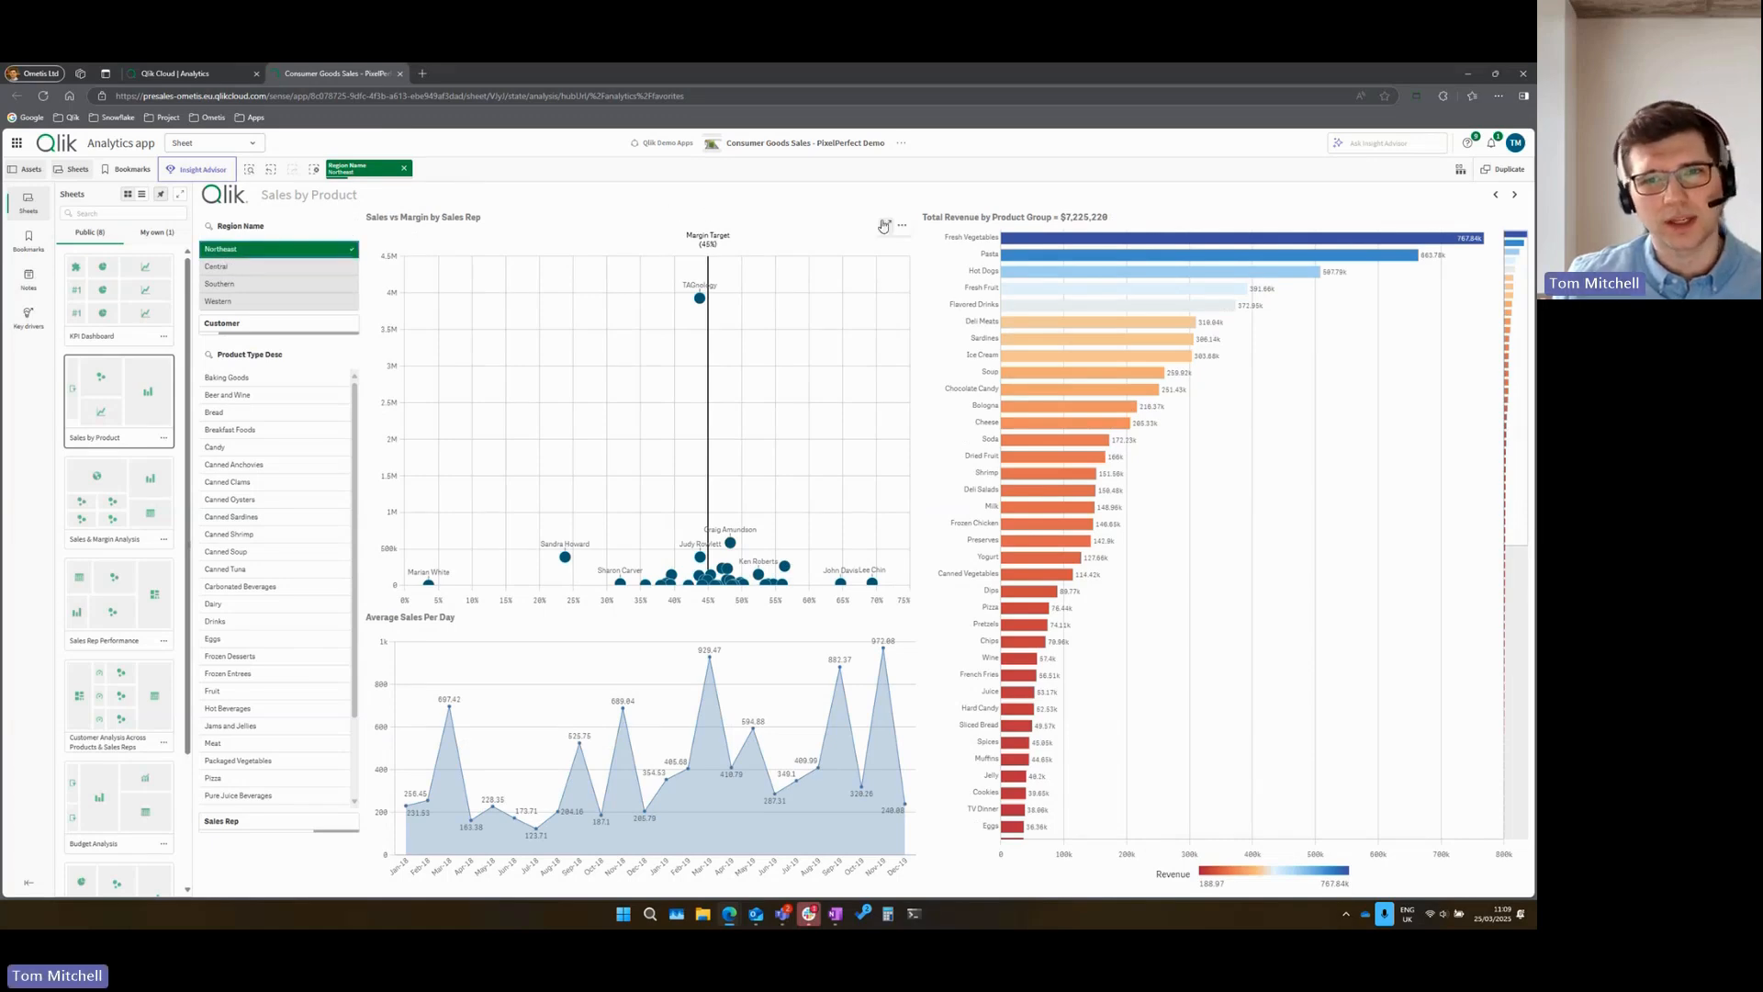
mouse_move(963, 242)
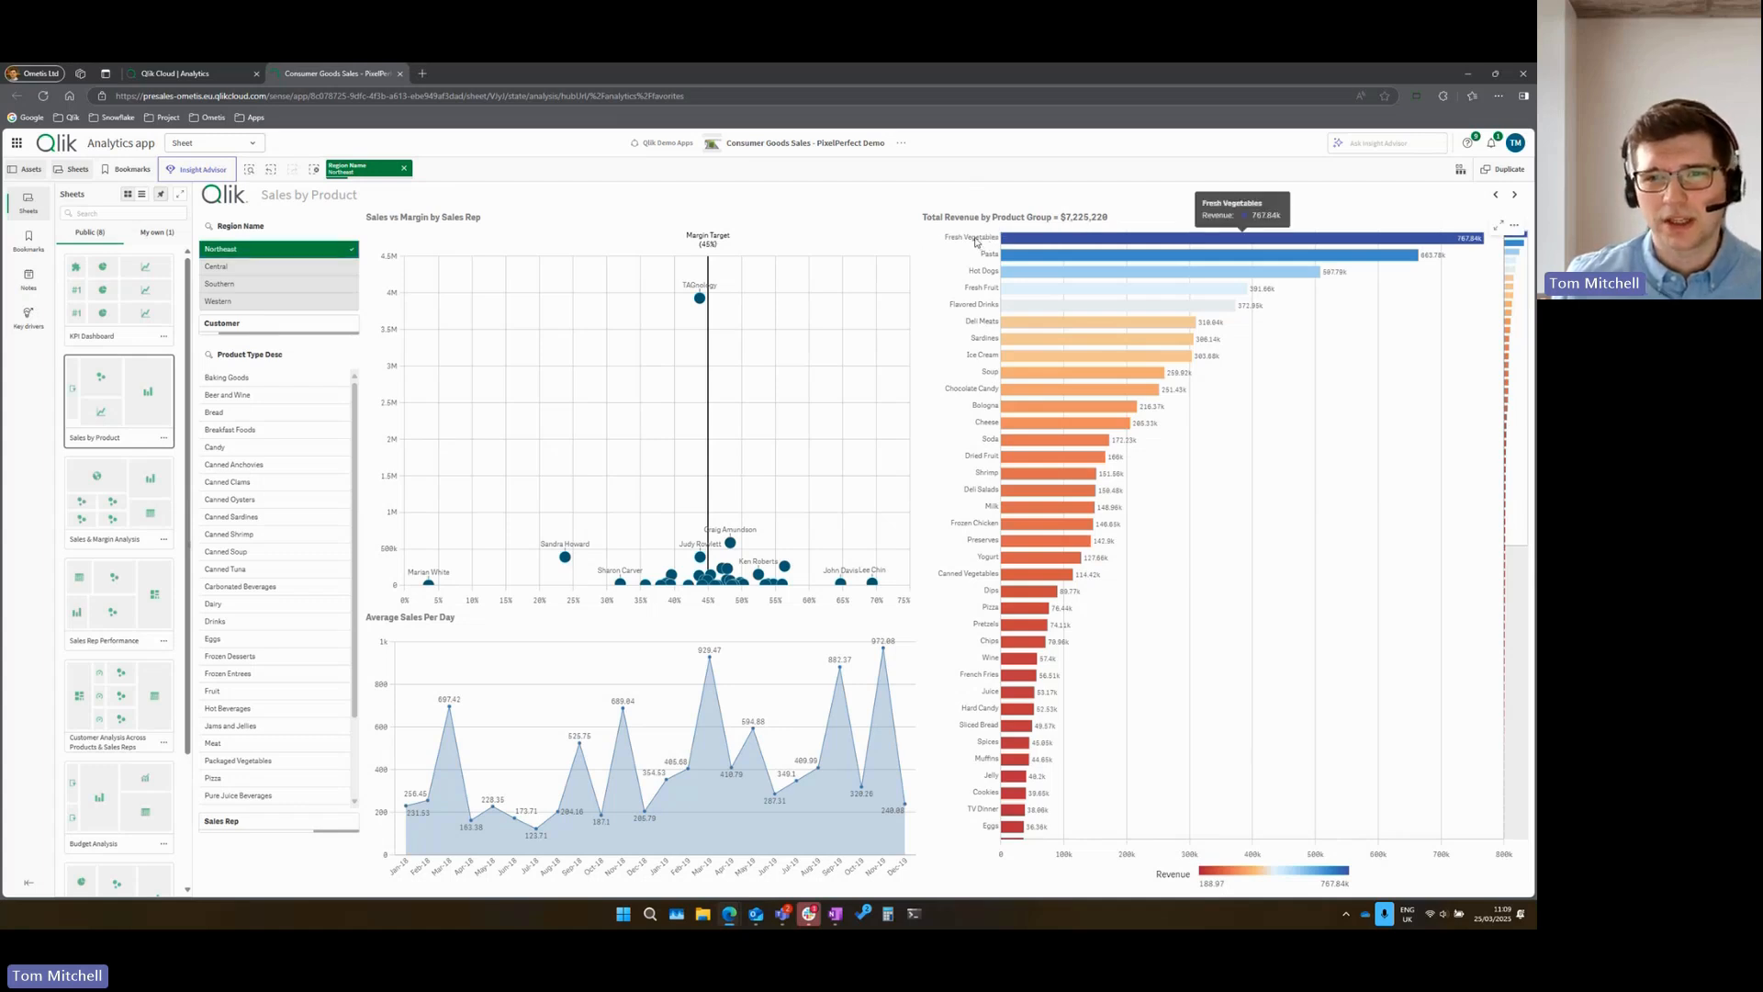
drag(978, 248, 1013, 393)
click(868, 195)
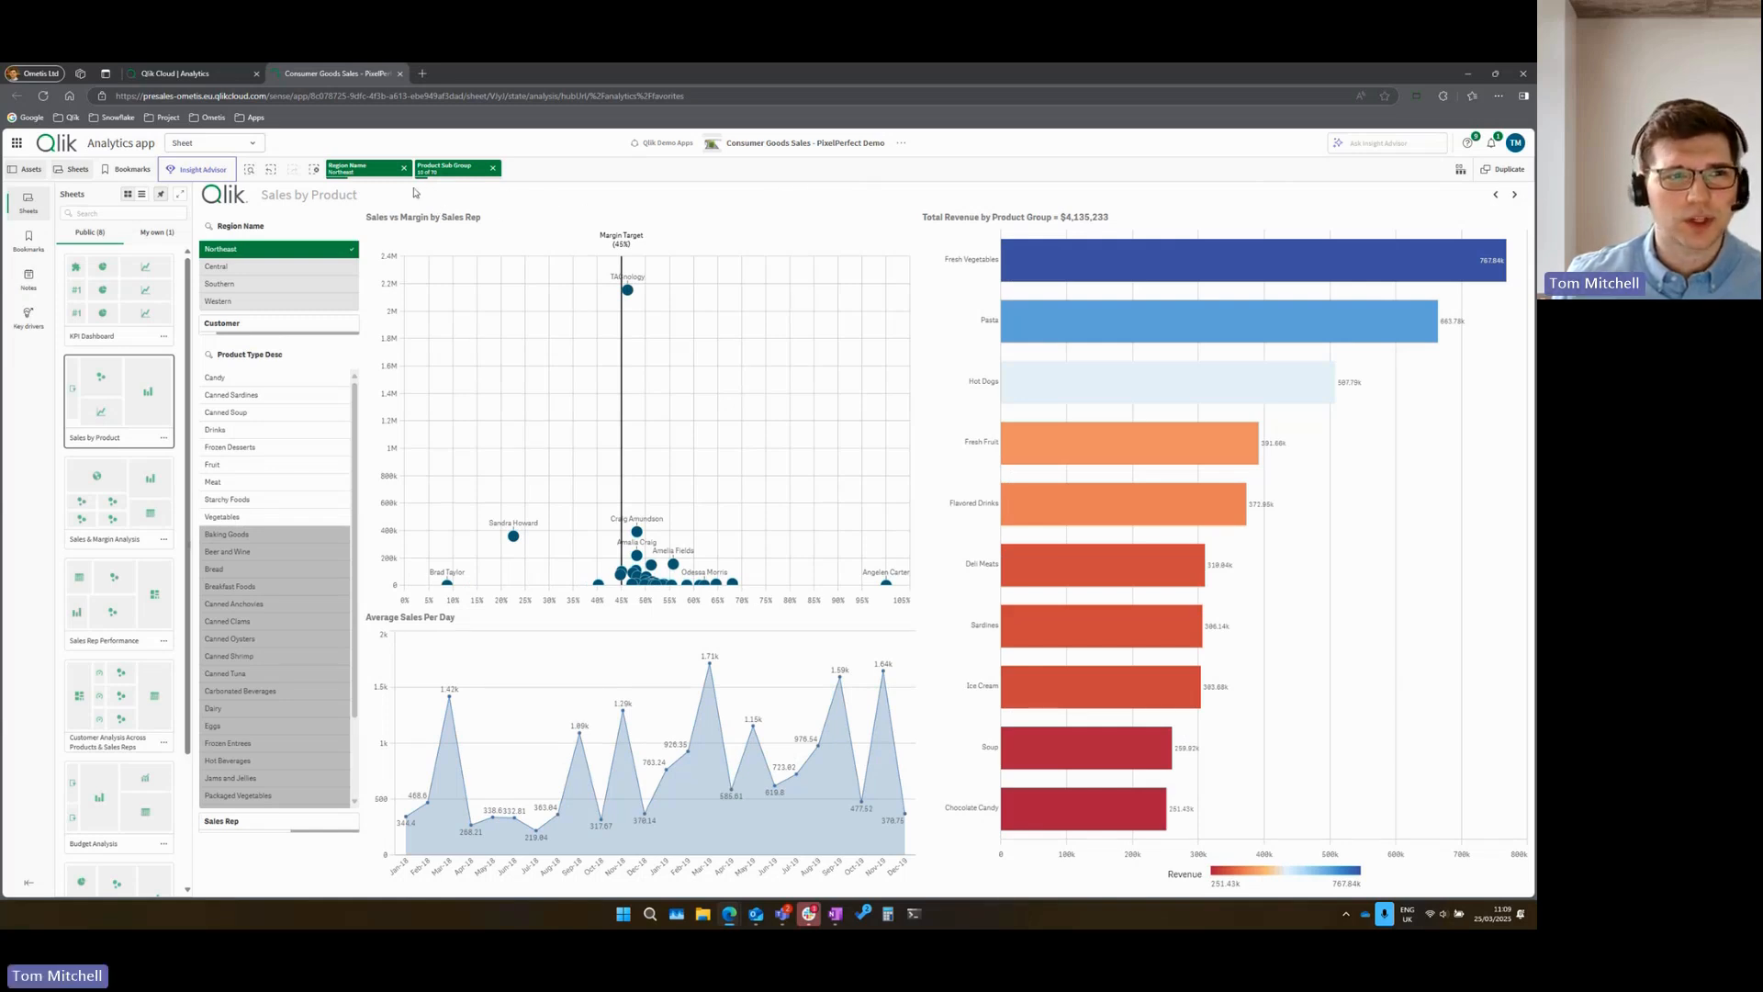
- Open the app's Reporting area in a new browser tab and show its report templates
click(256, 145)
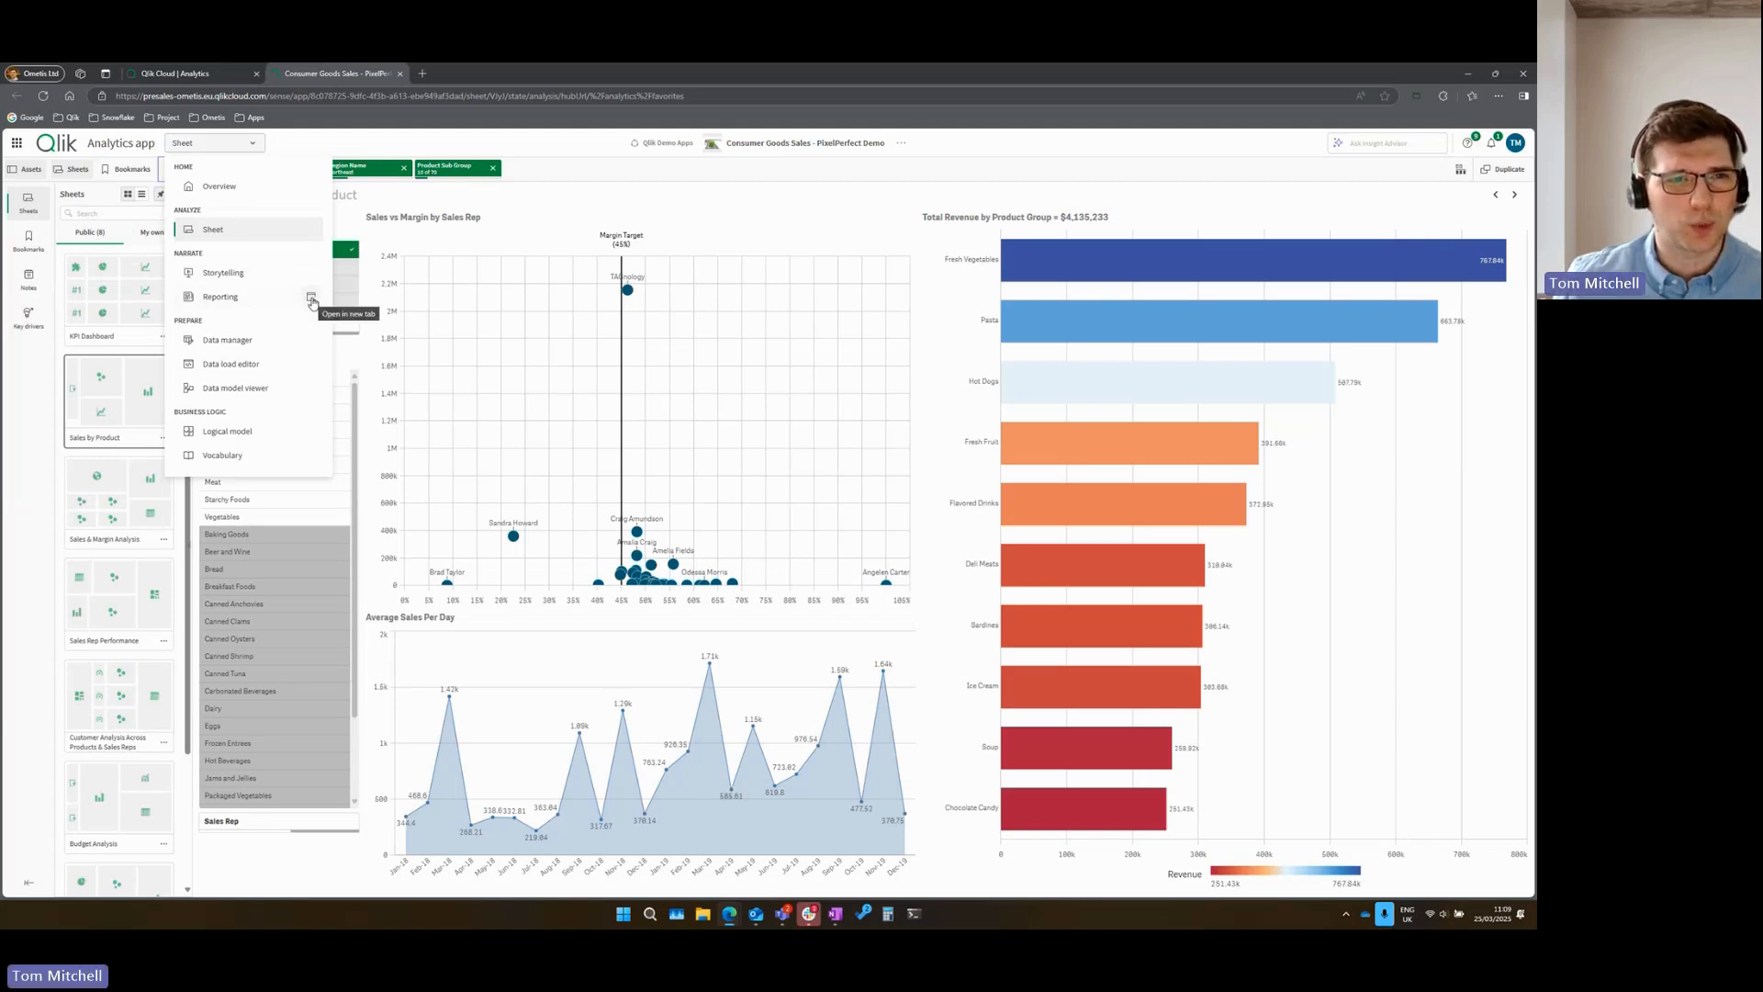
click(313, 299)
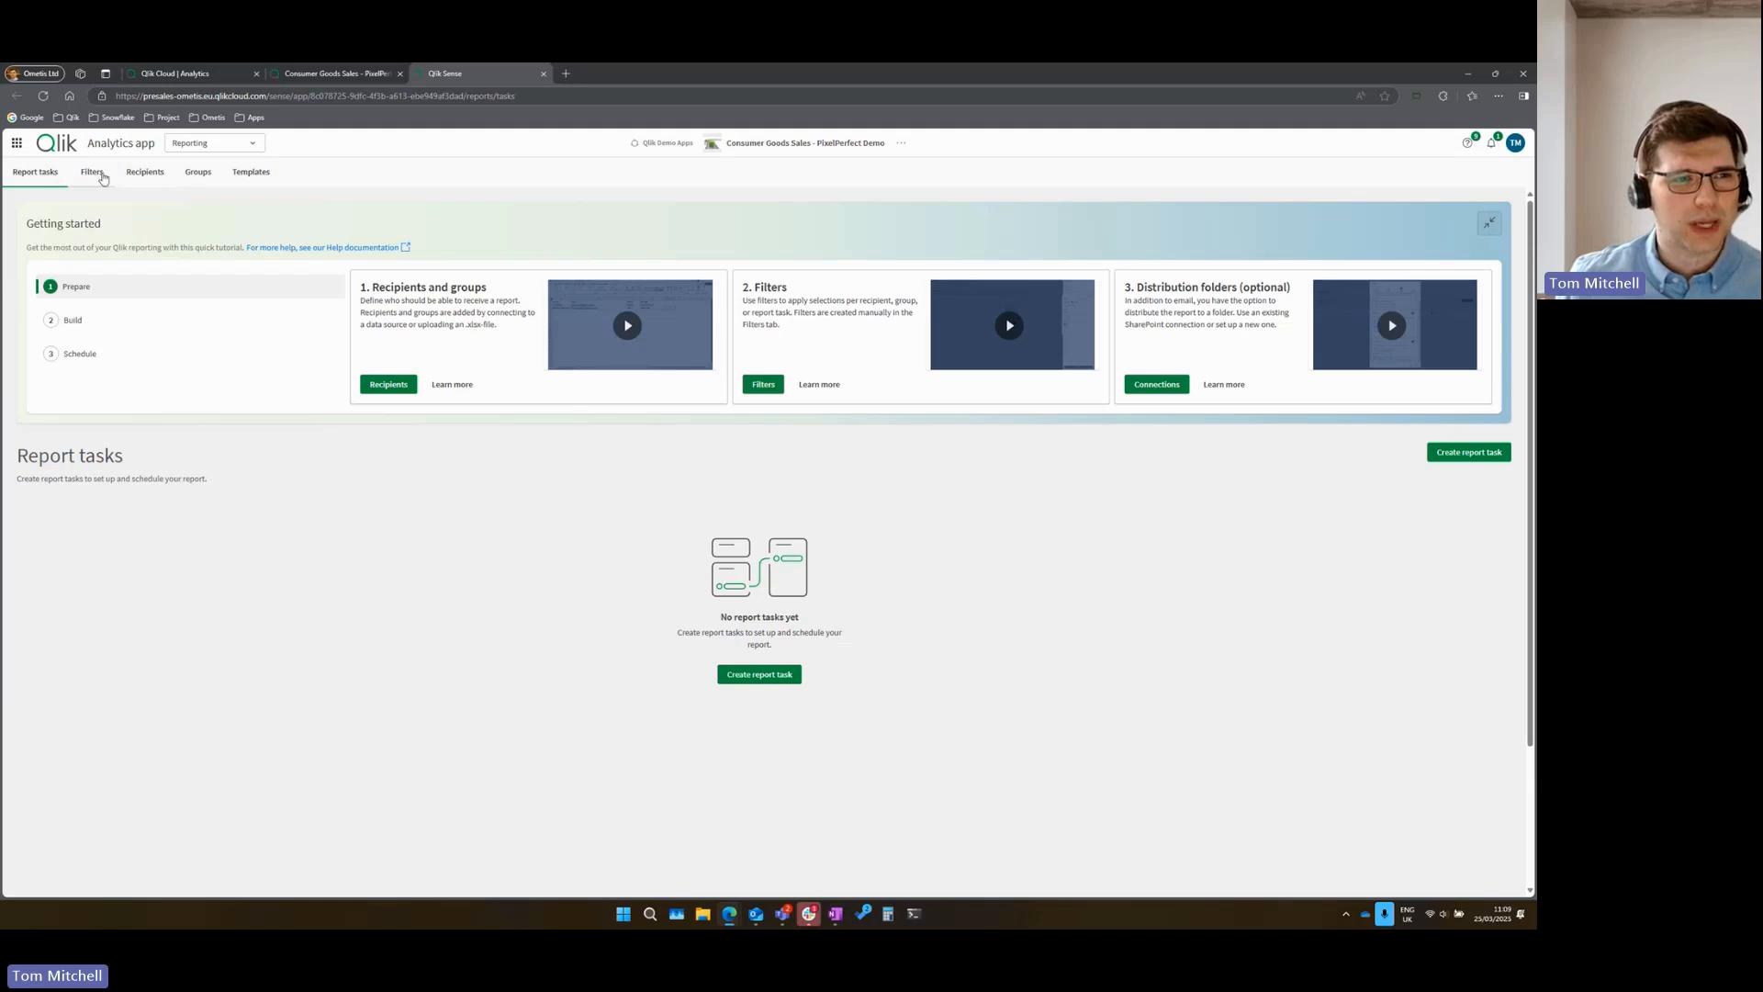
click(260, 177)
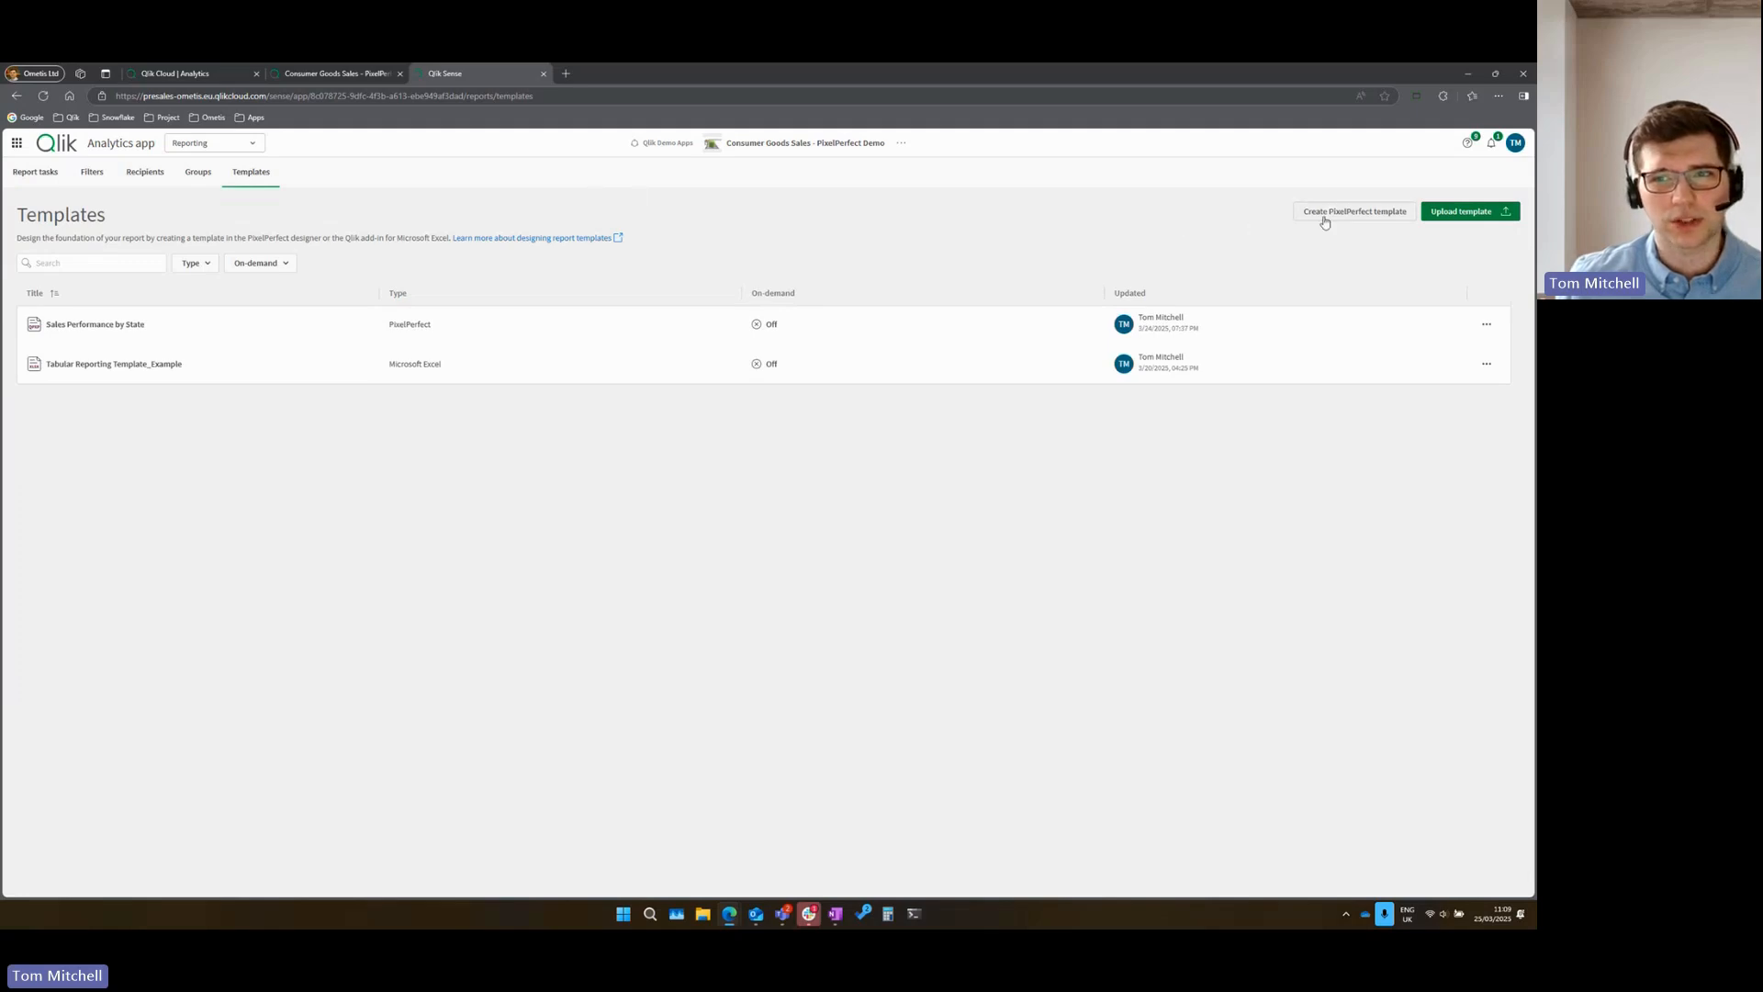
- Create a PixelPerfect template named "Sales by Product Group"
click(1352, 218)
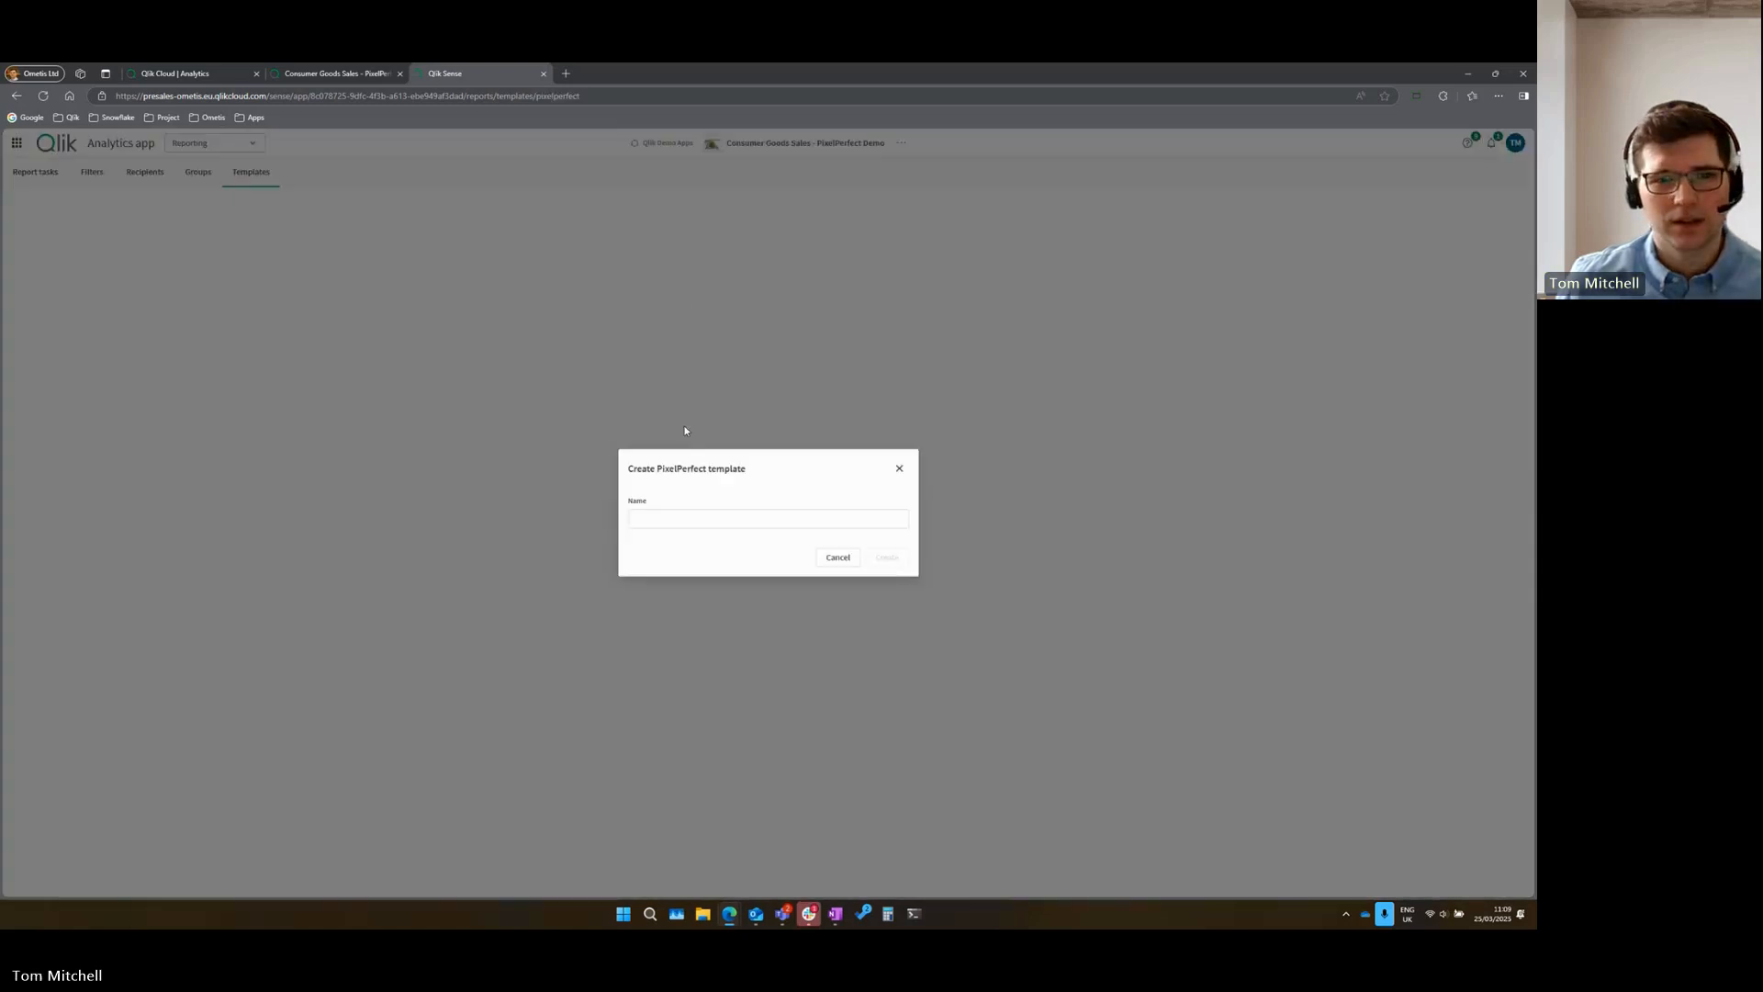
click(654, 518)
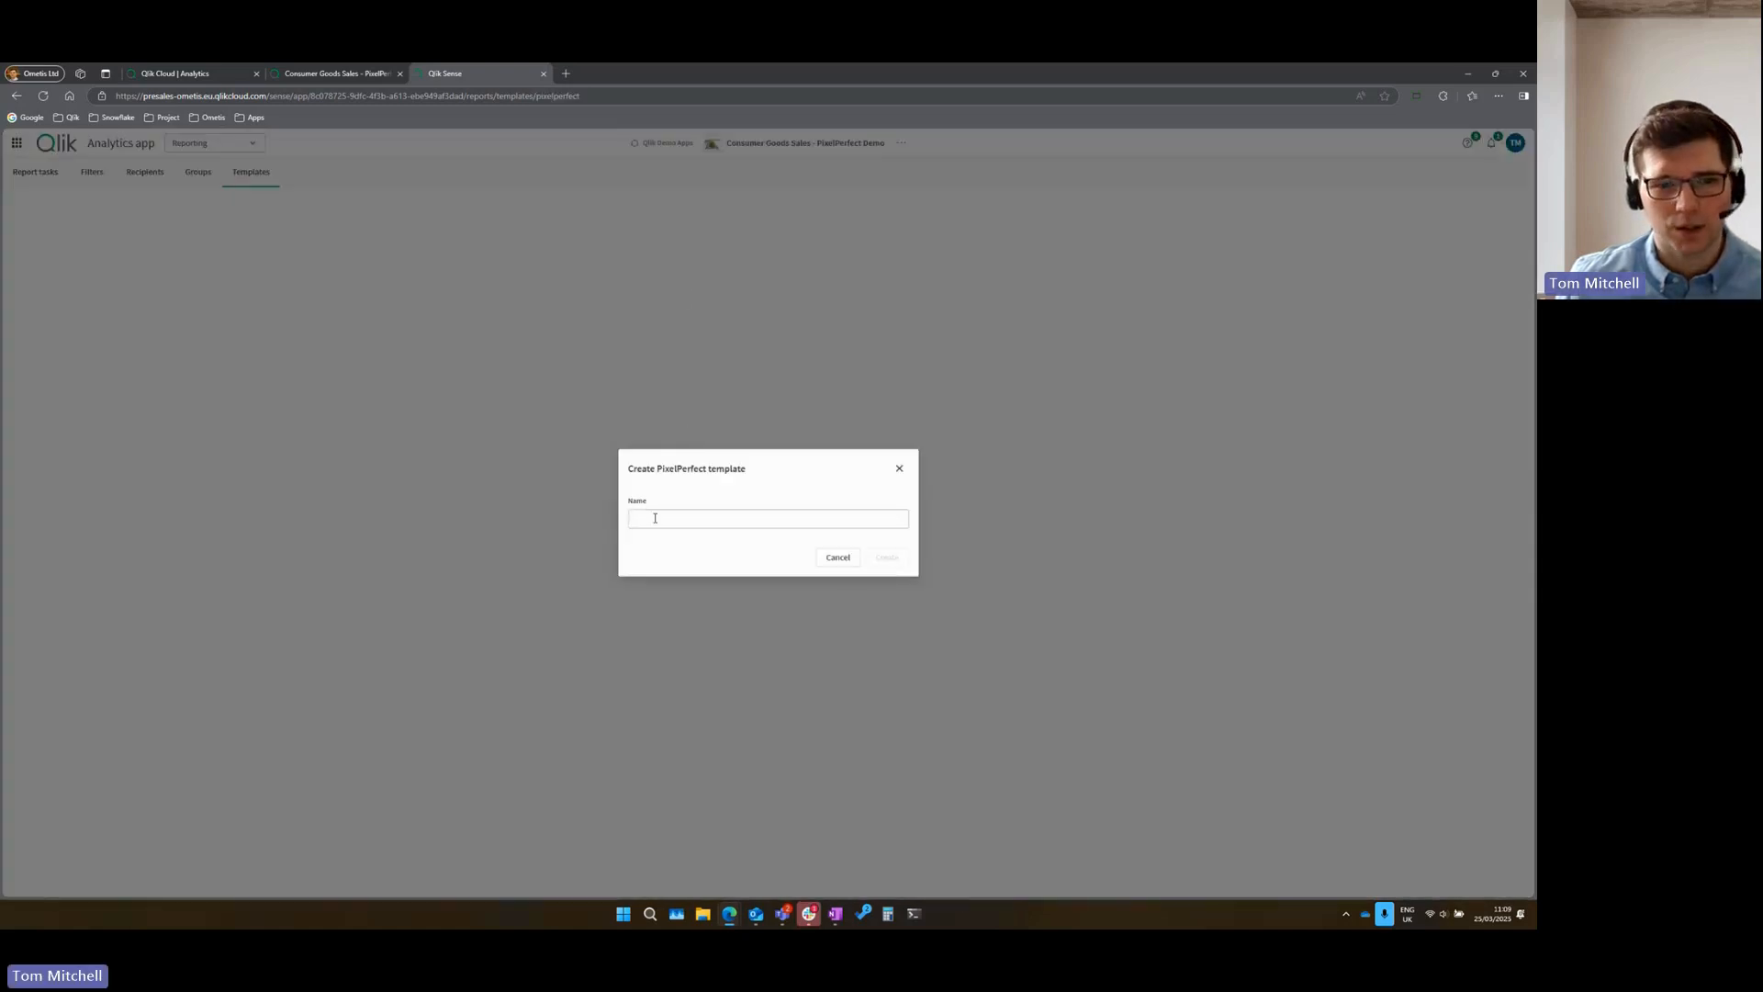
text(Sales by Product)
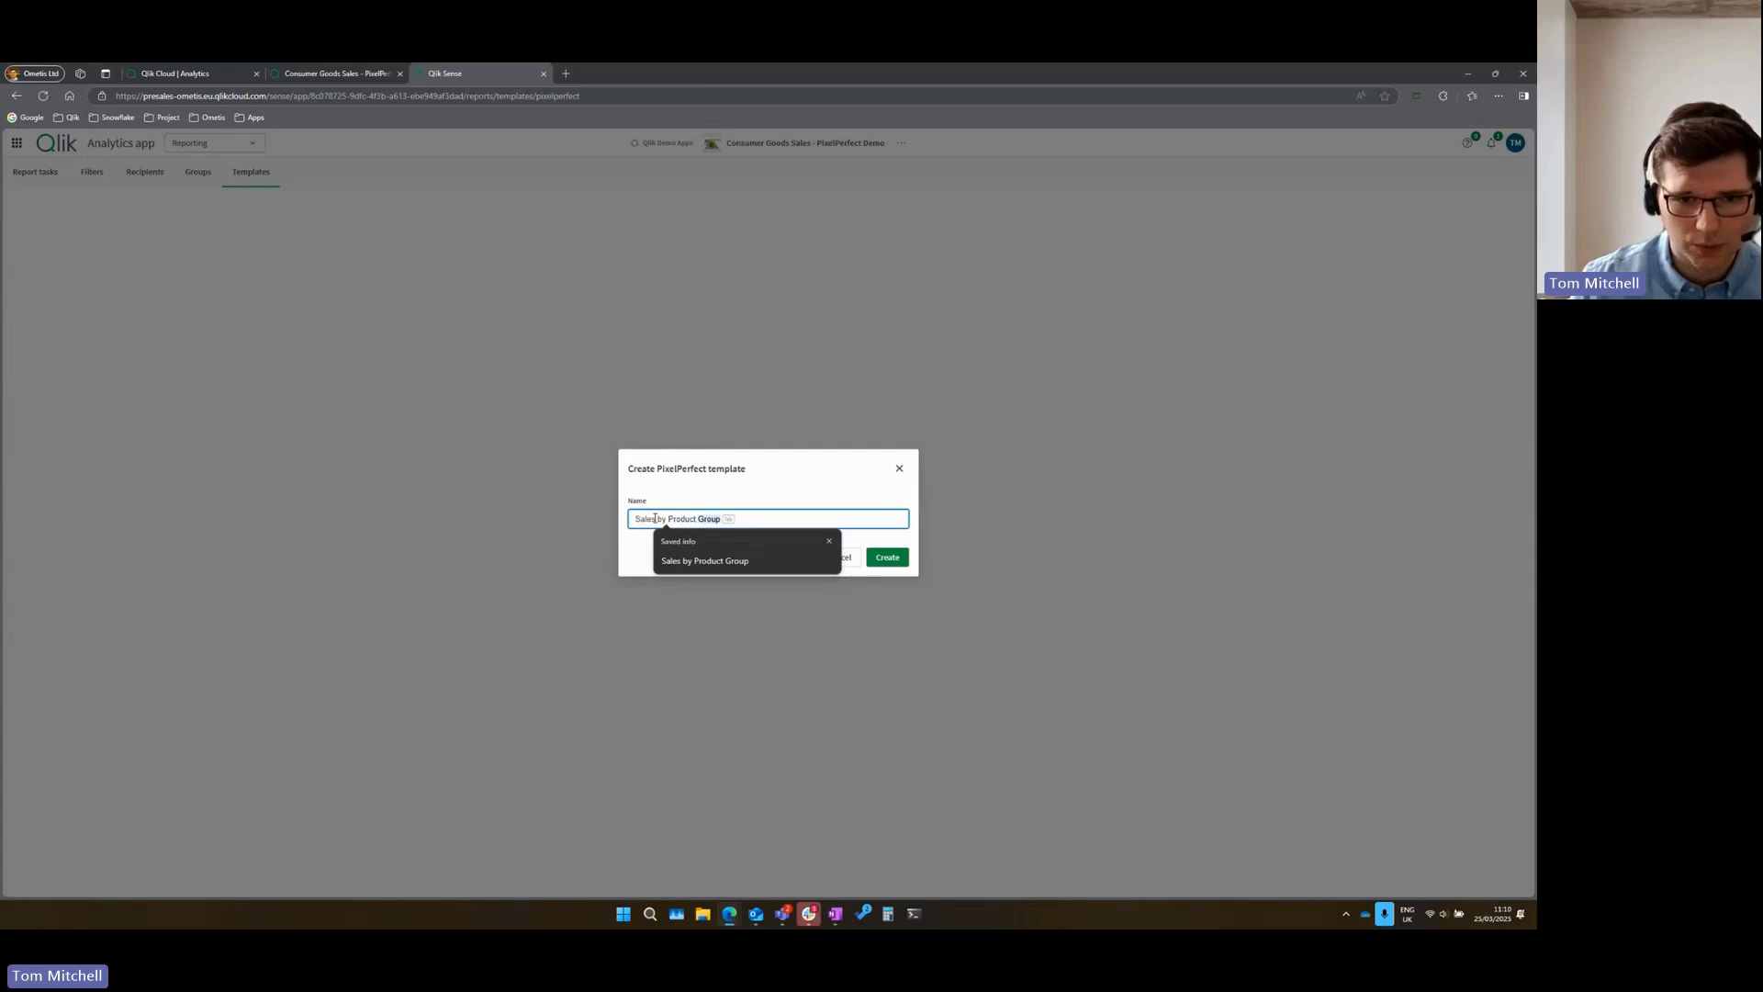
text( Group)
key(BackSpace)
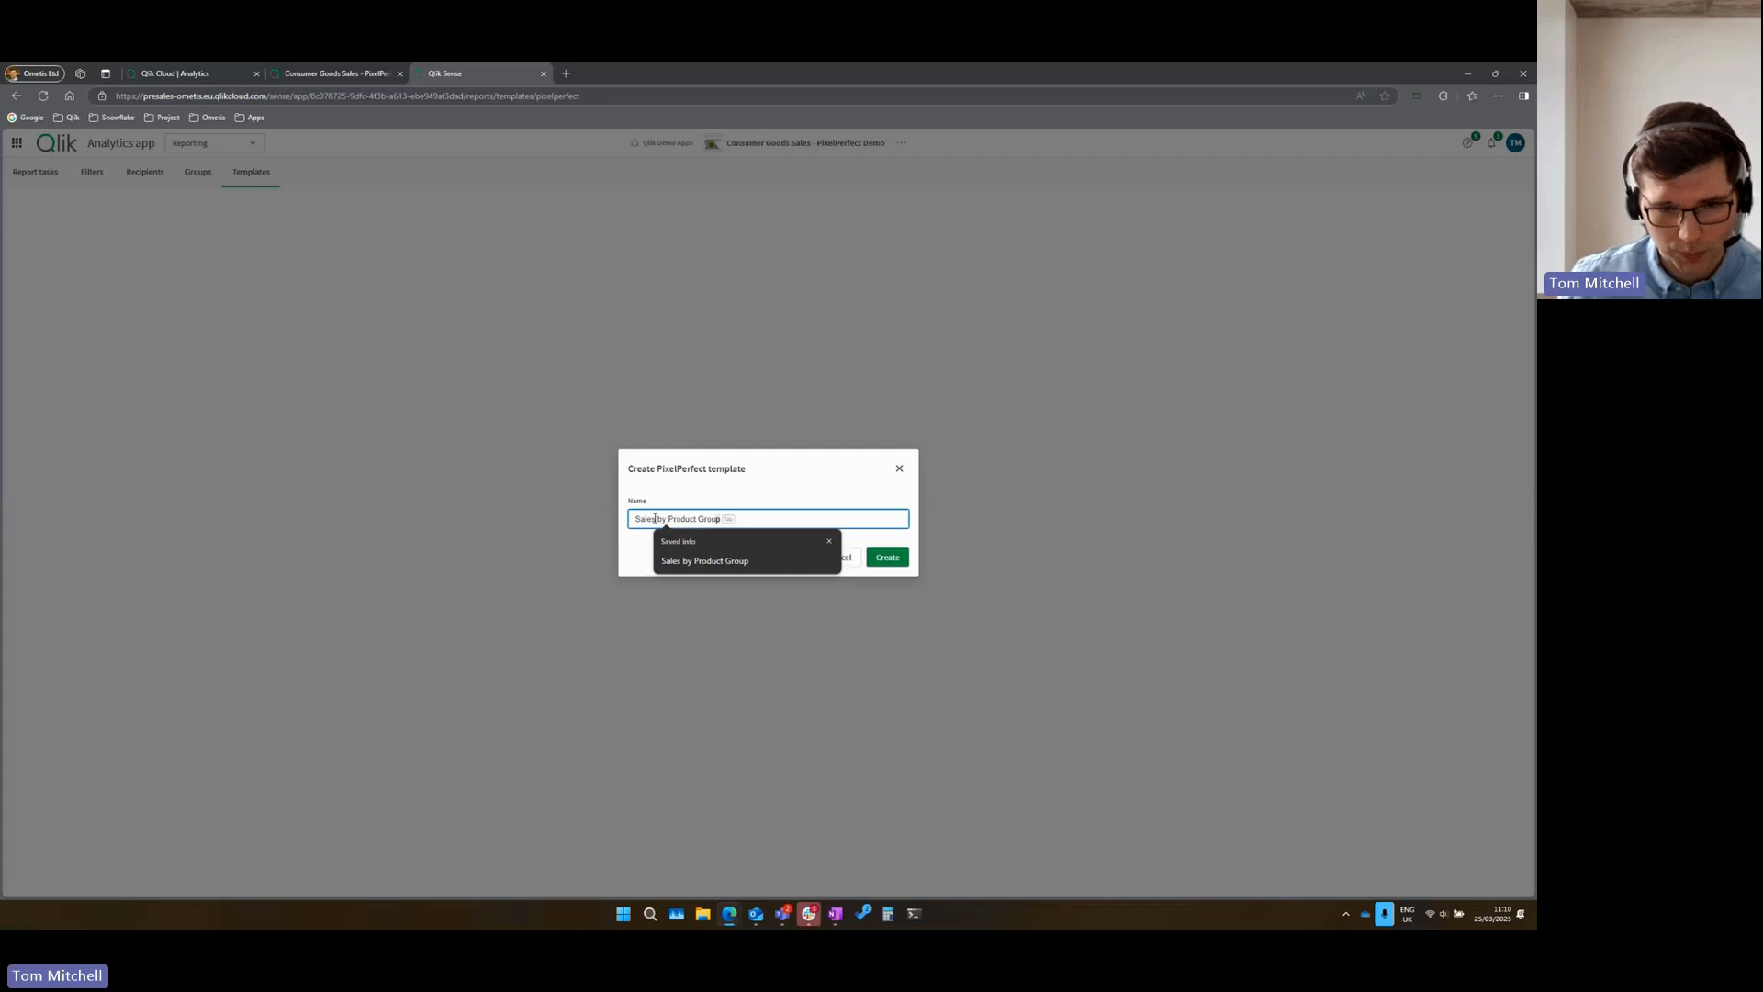
text(p)
click(887, 557)
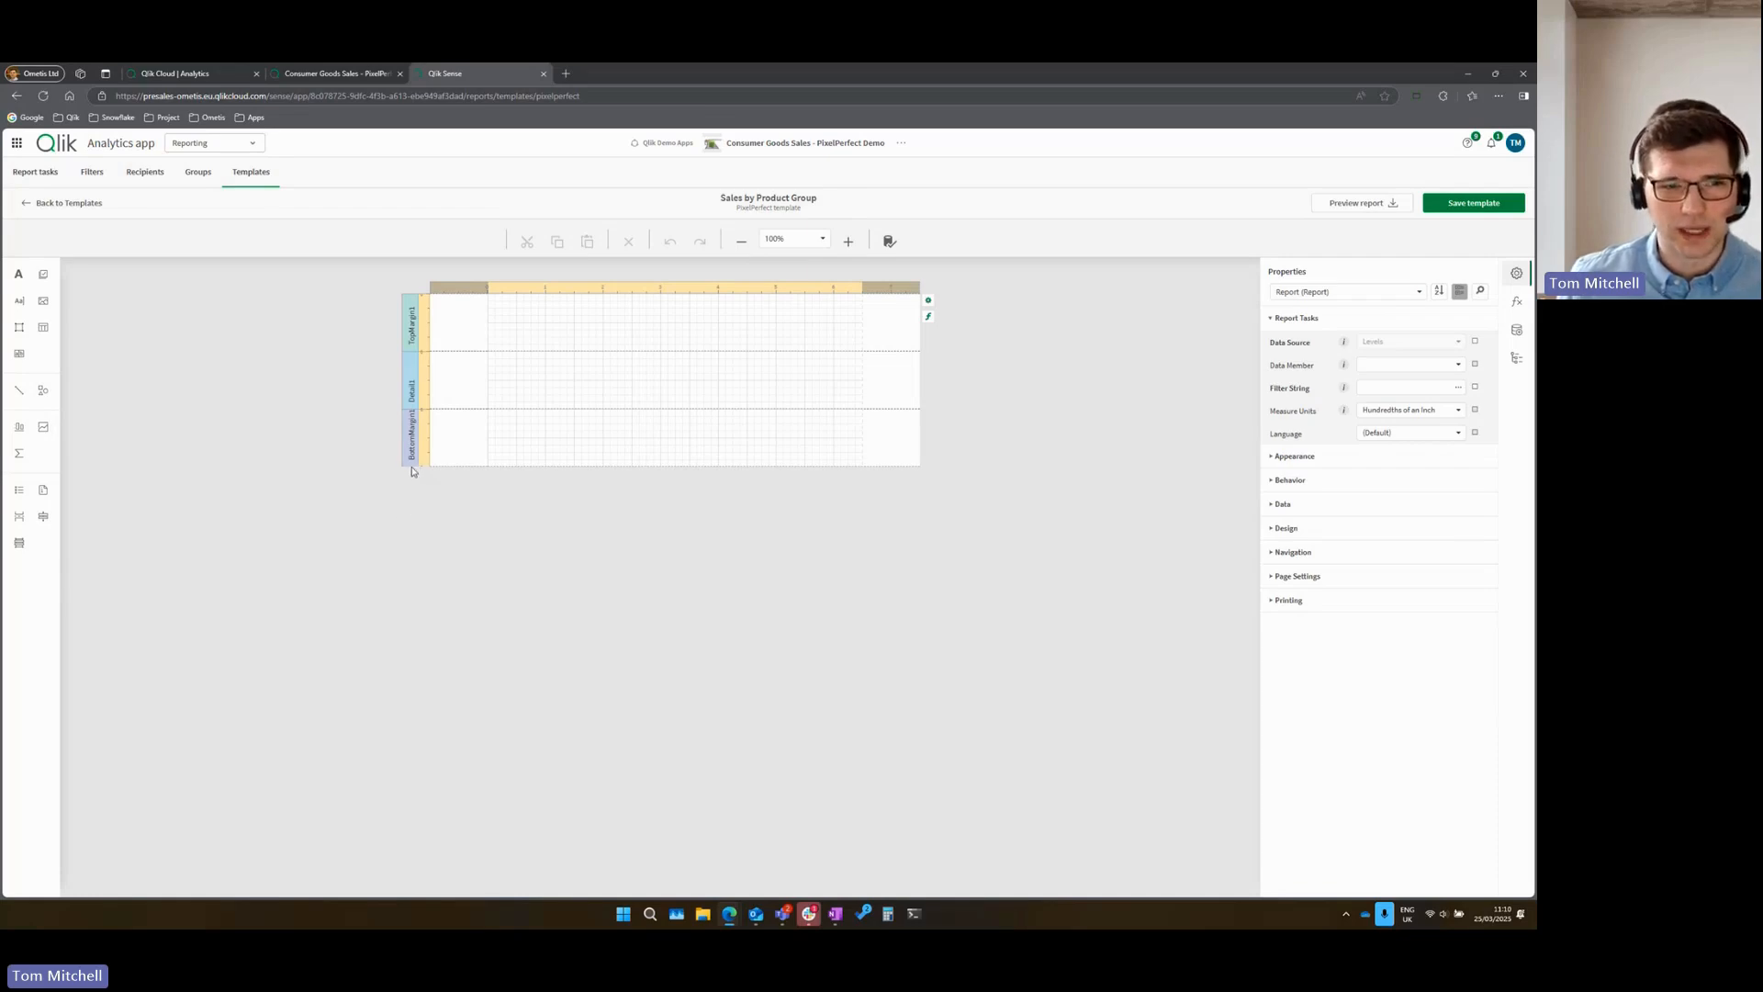
- Shrink the template's top and bottom margin bands to thin strips and stretch the detail band to about 9 inches tall
drag(423, 466, 424, 423)
drag(424, 351, 423, 308)
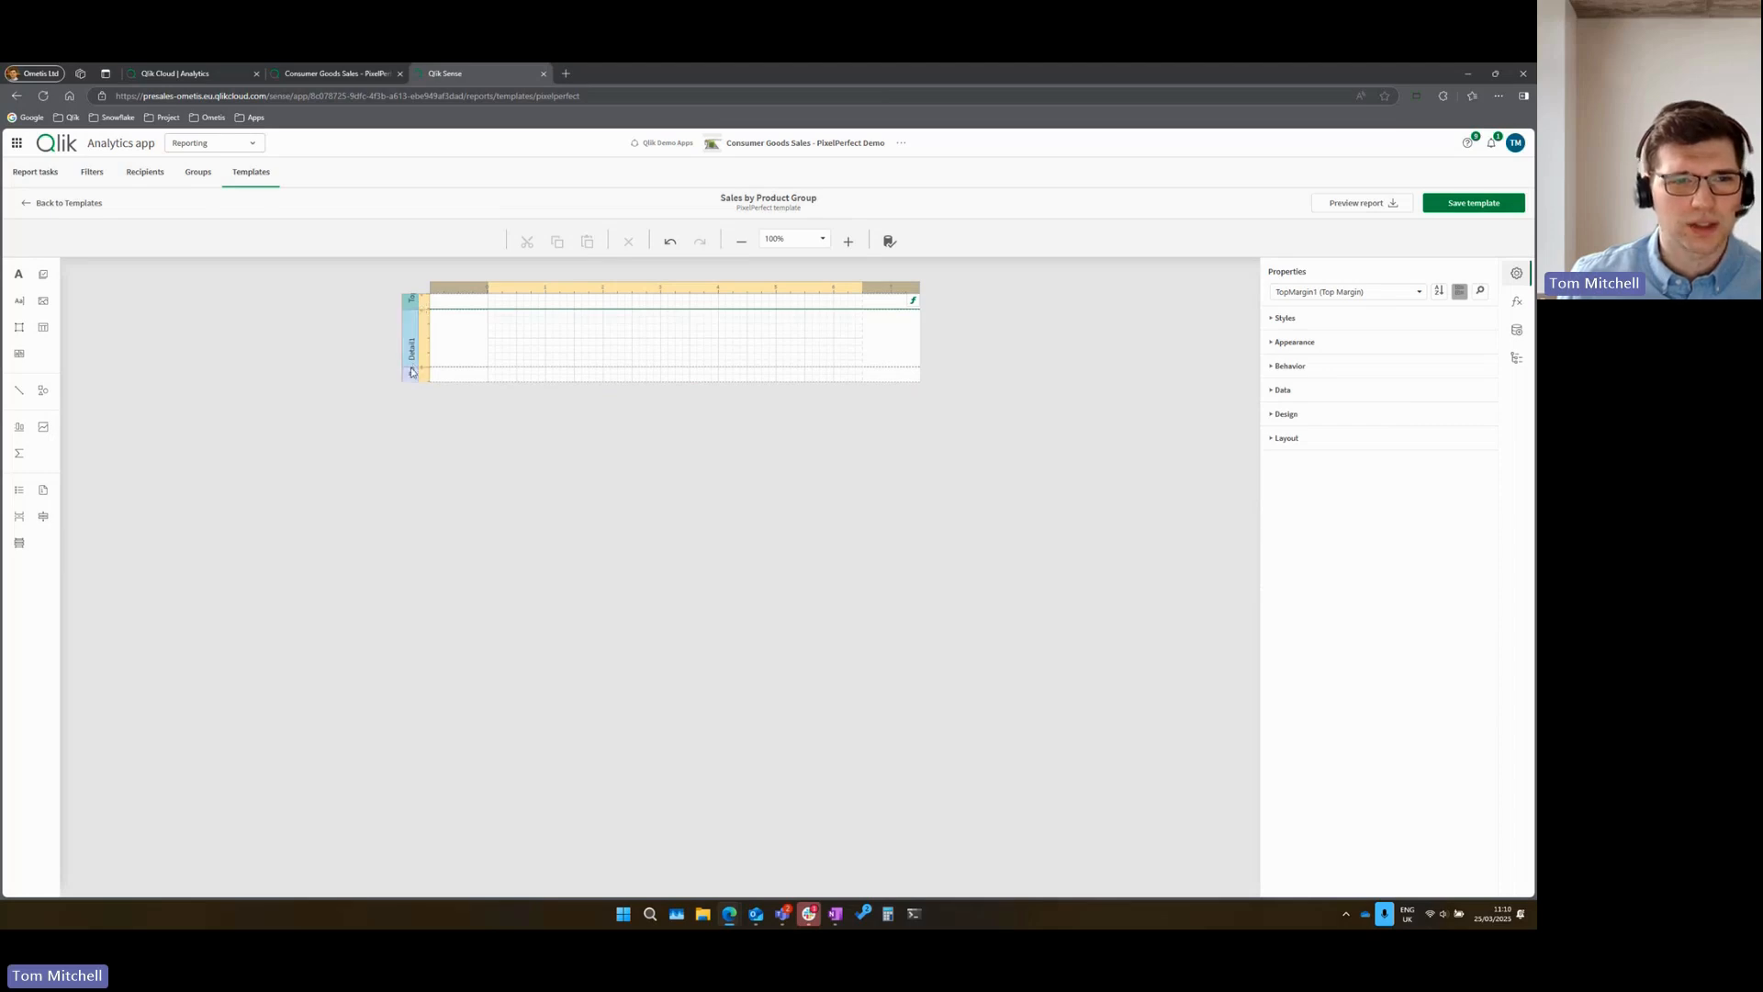
drag(412, 367, 396, 836)
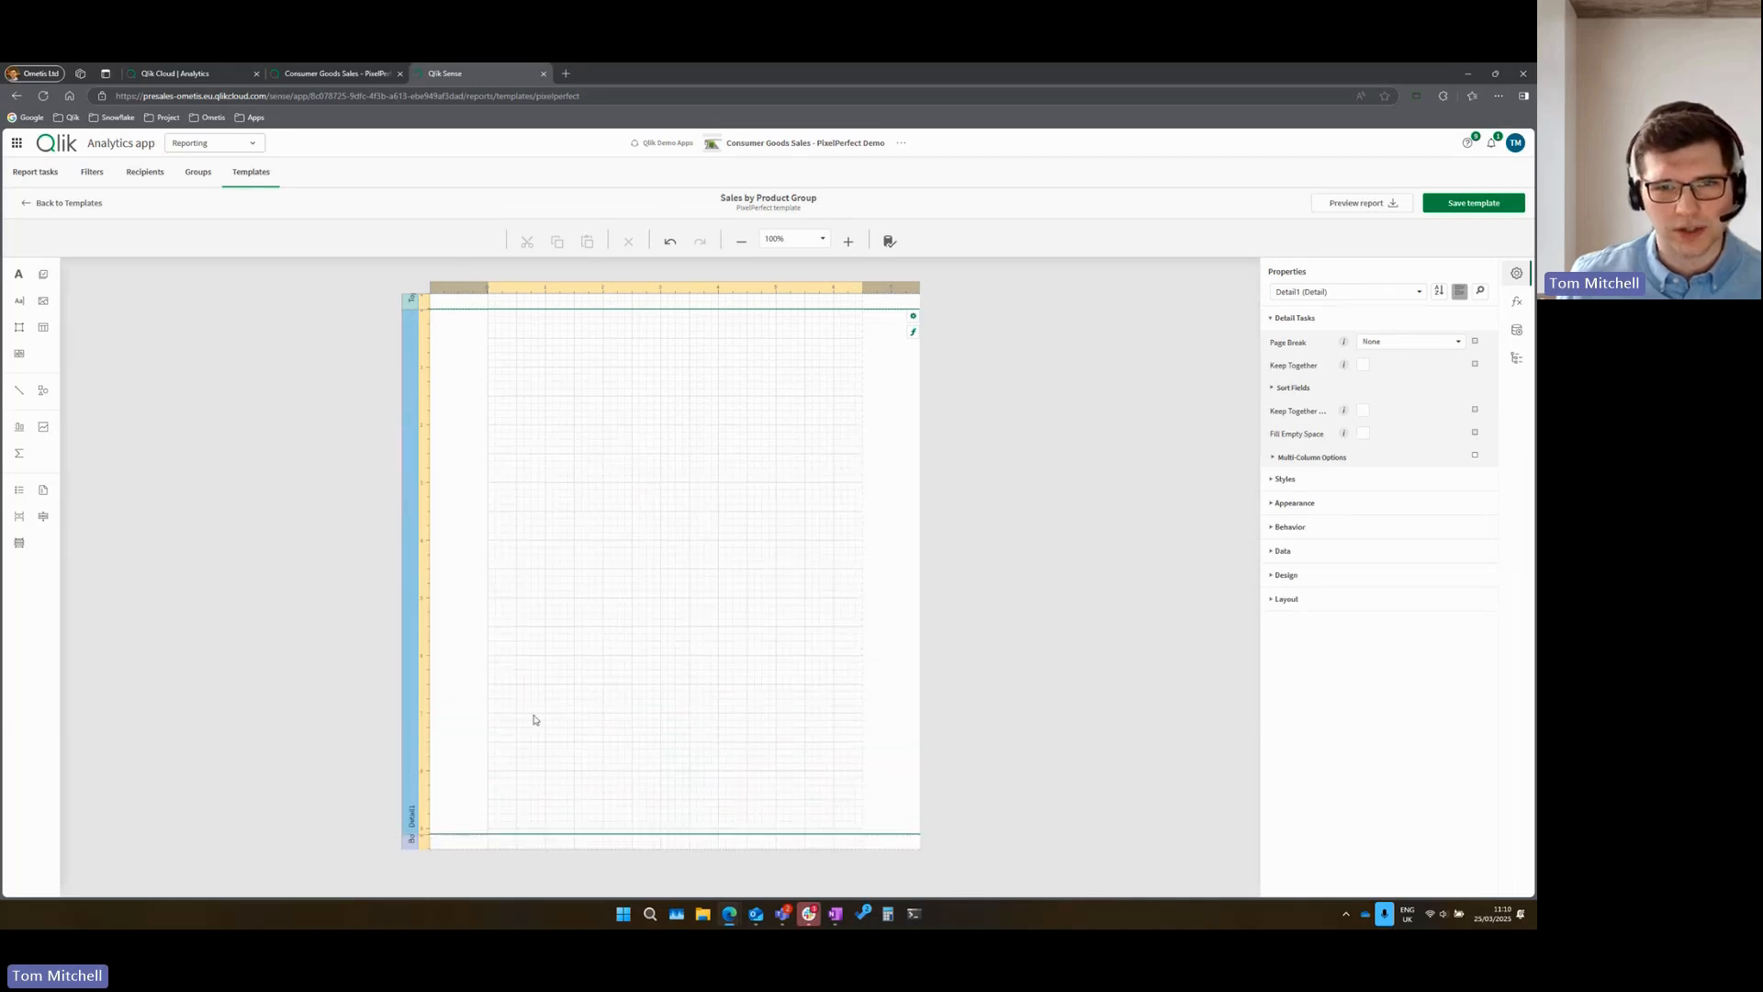
click(985, 392)
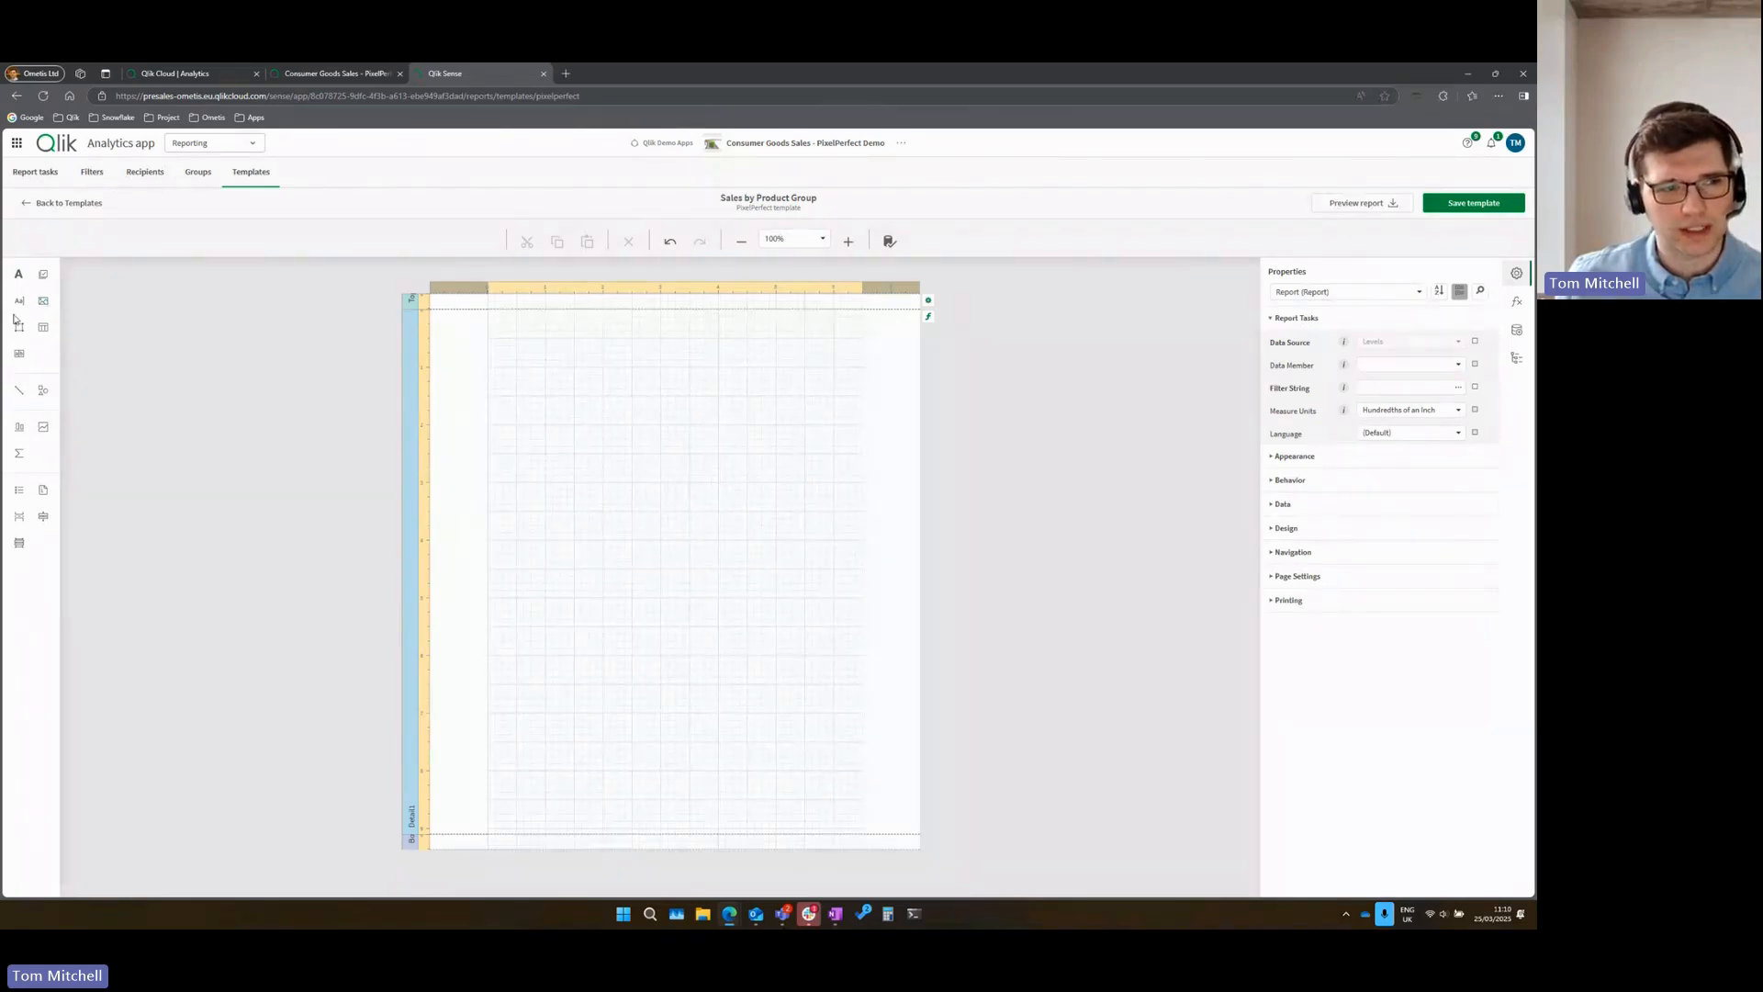
- Add a picture box at the upper right of the detail band and load the orange transparent Ometis logo image into it
drag(45, 304, 713, 372)
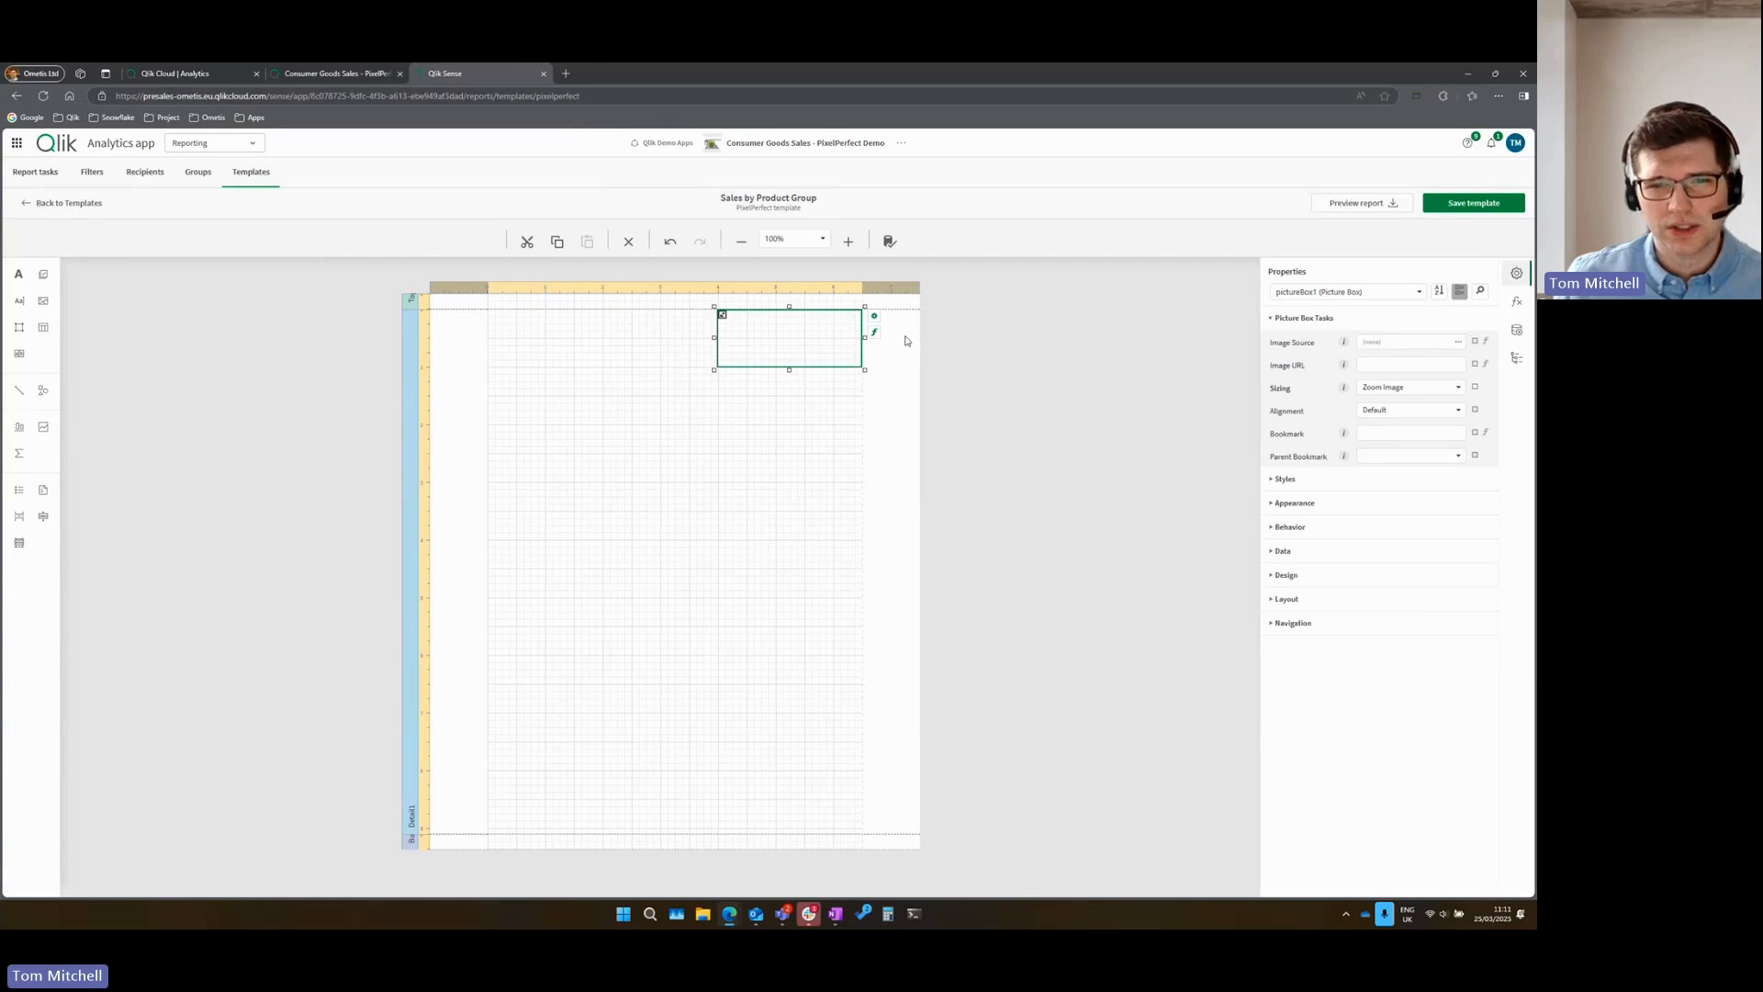
click(875, 316)
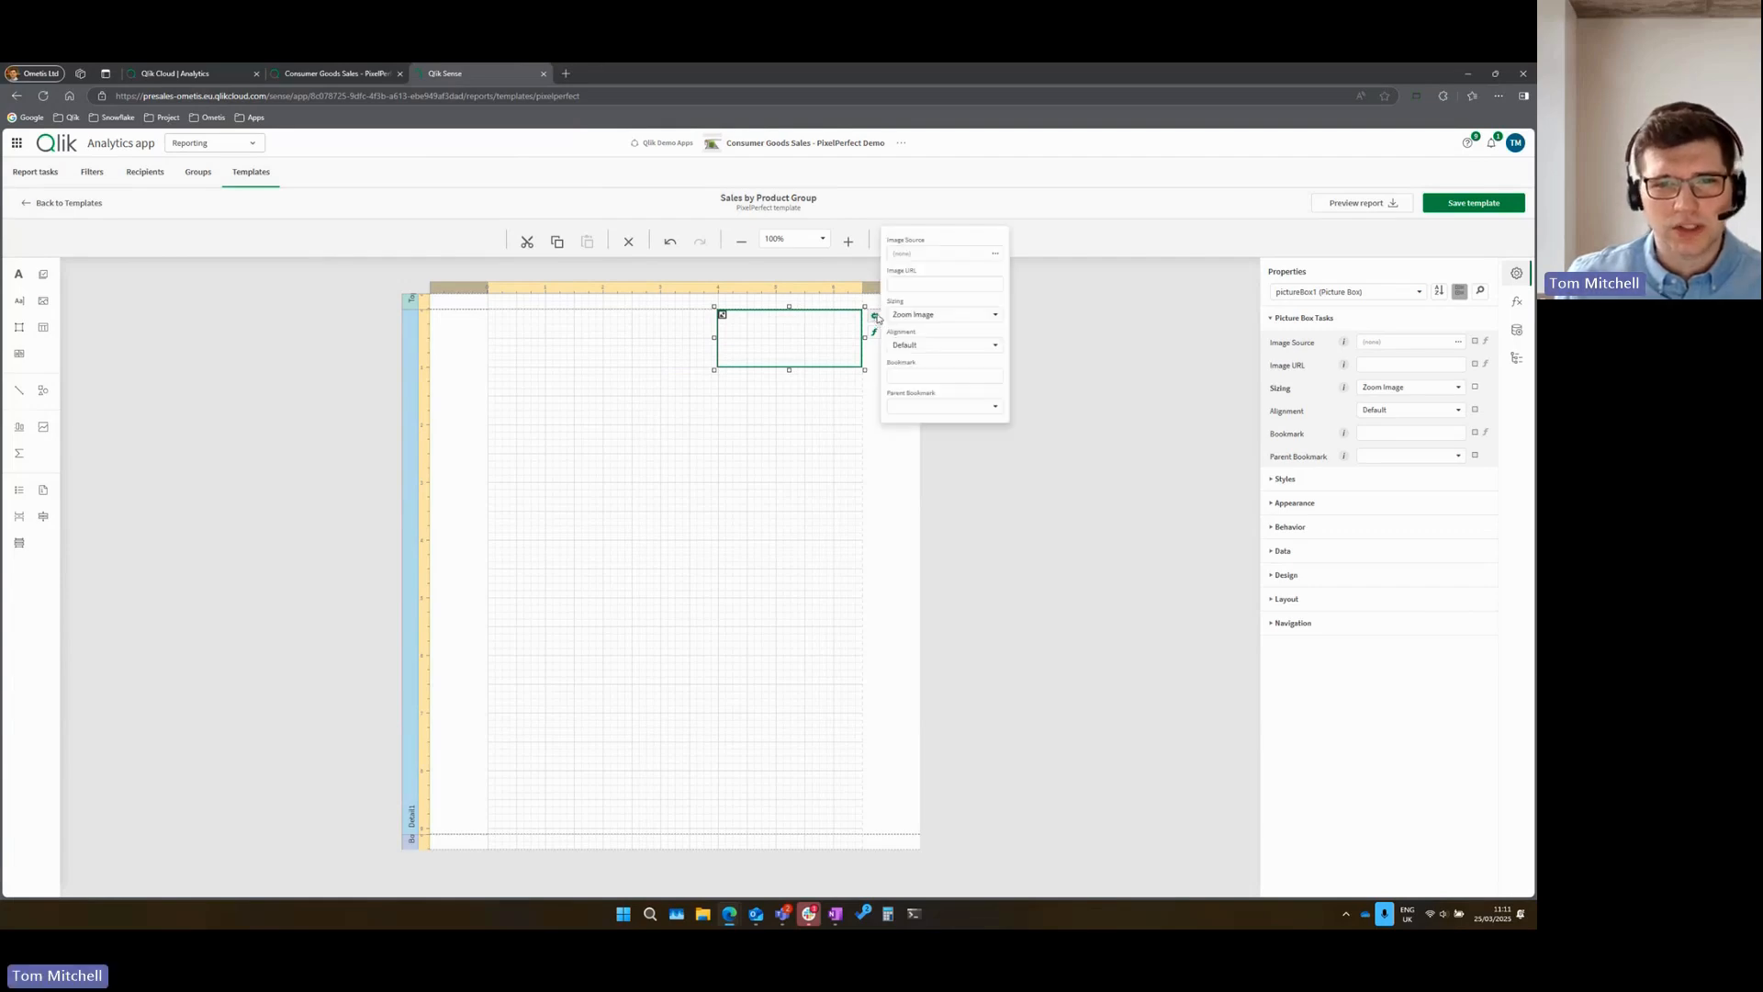
click(997, 254)
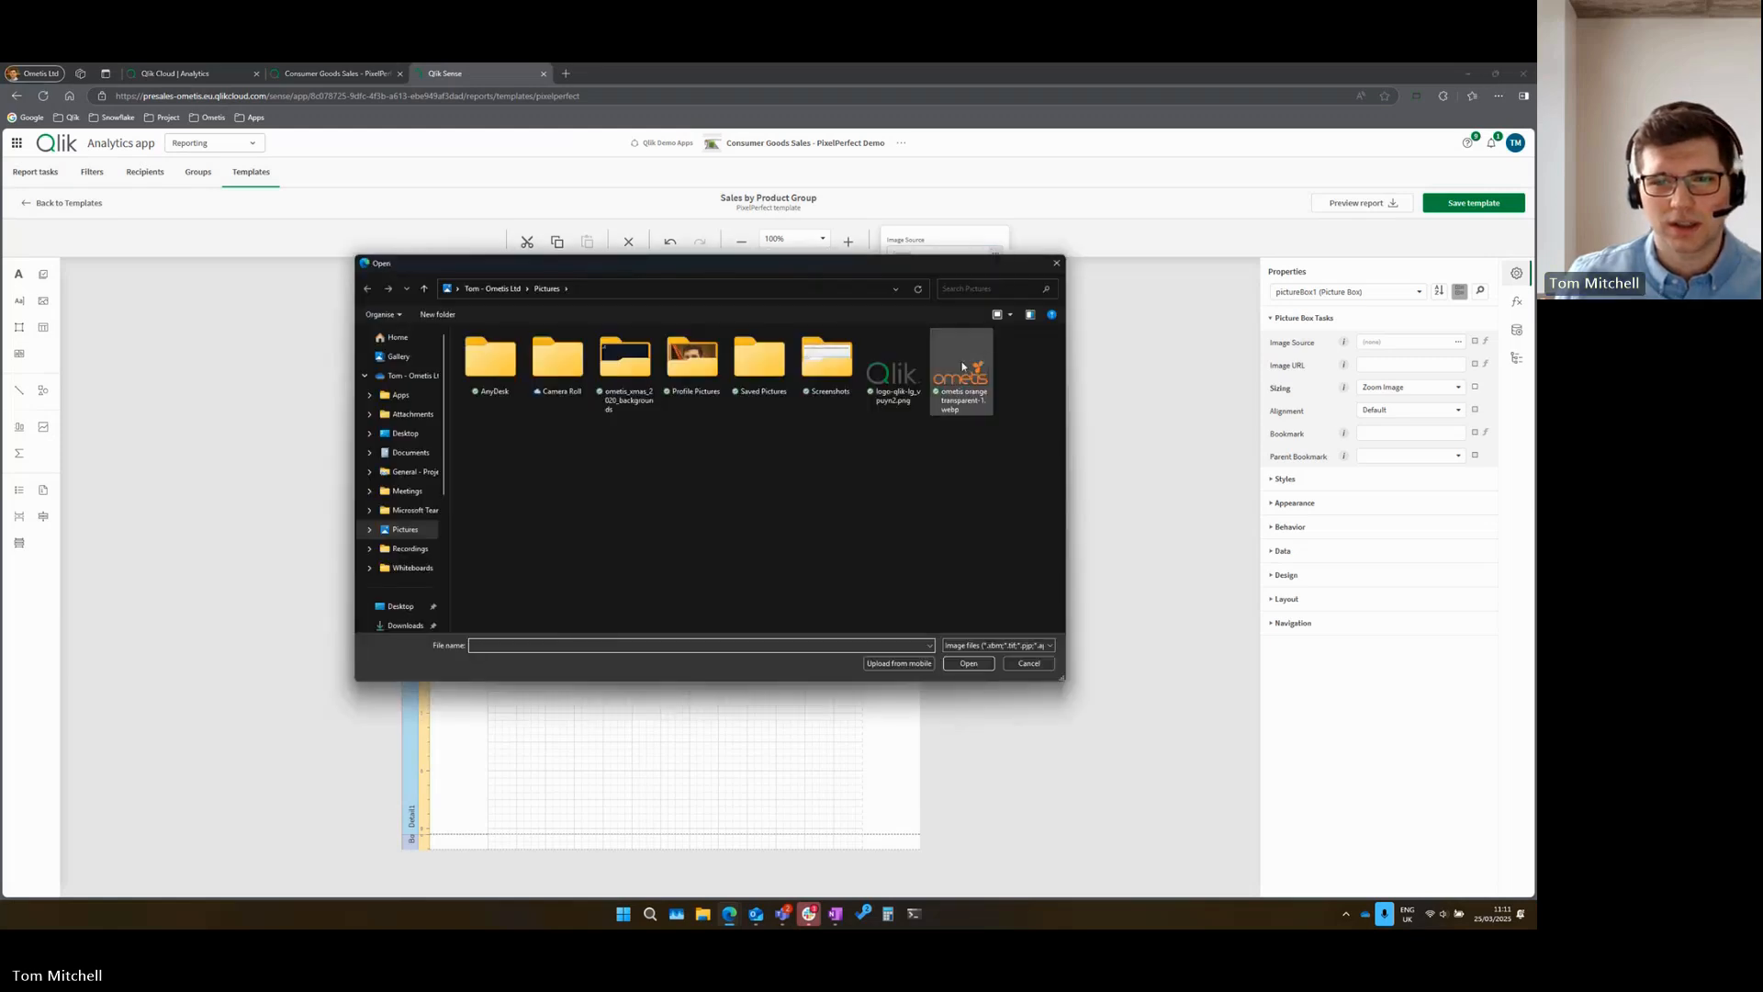
click(962, 367)
click(960, 662)
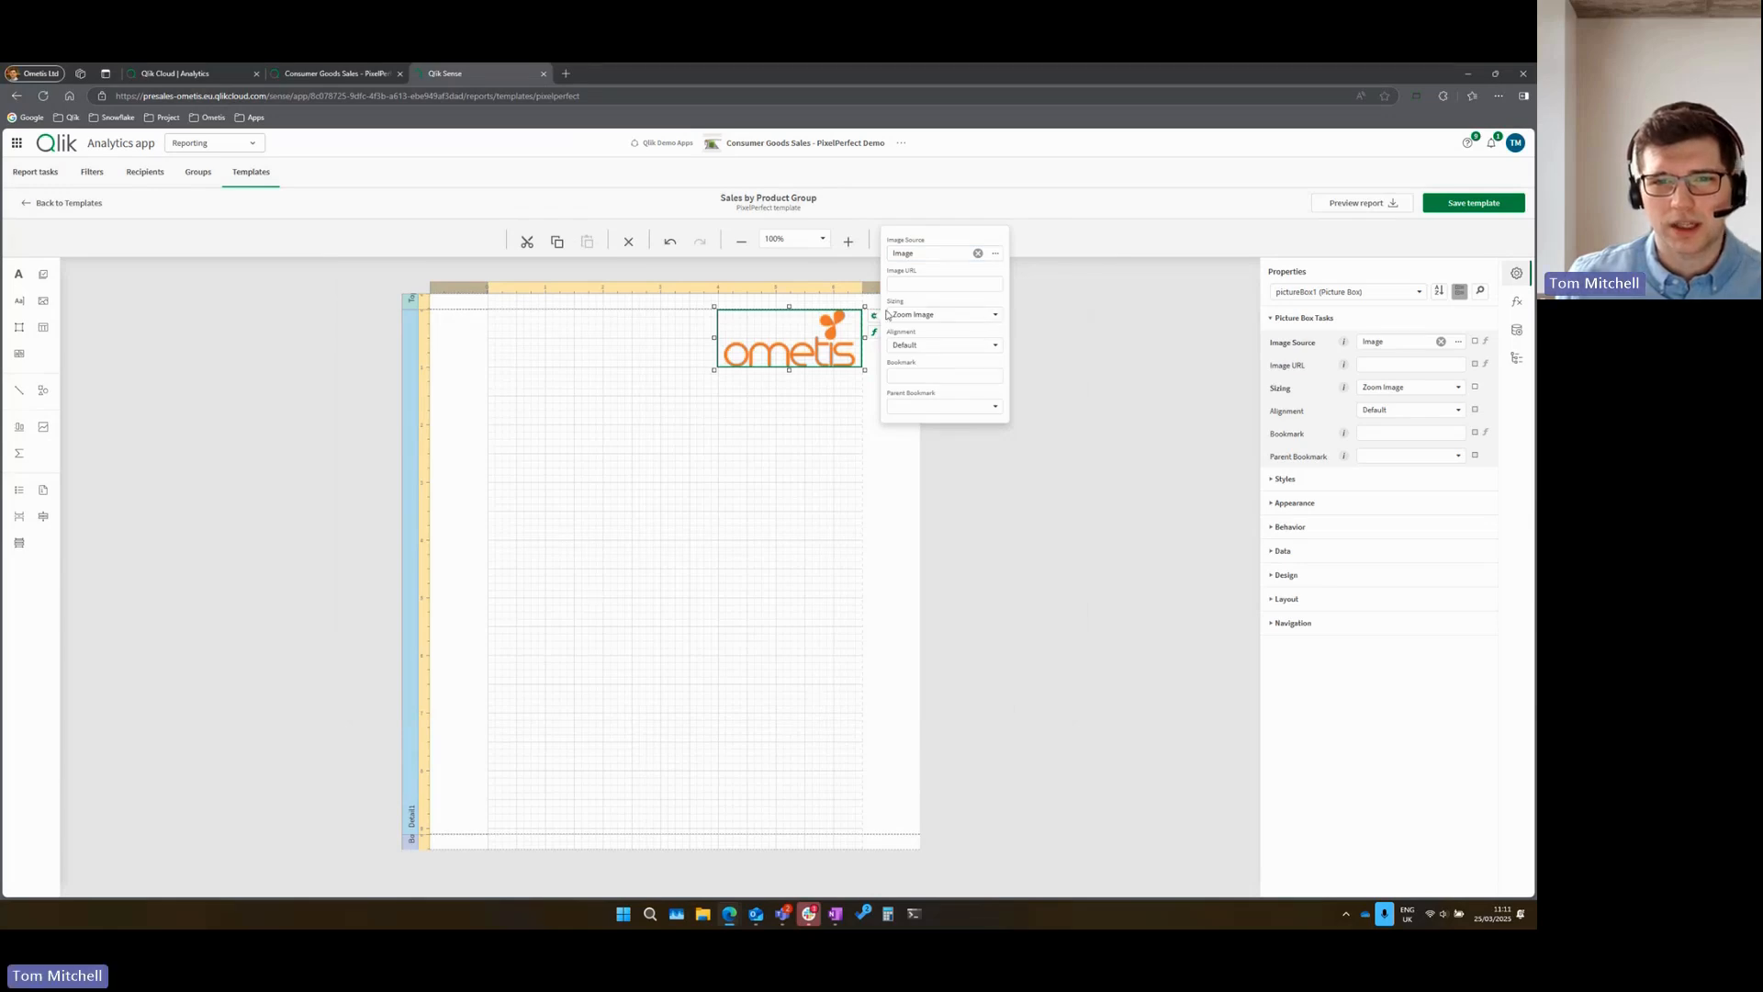
- Set the logo's sizing to Auto-Size and move it flush against the right page margin
click(995, 314)
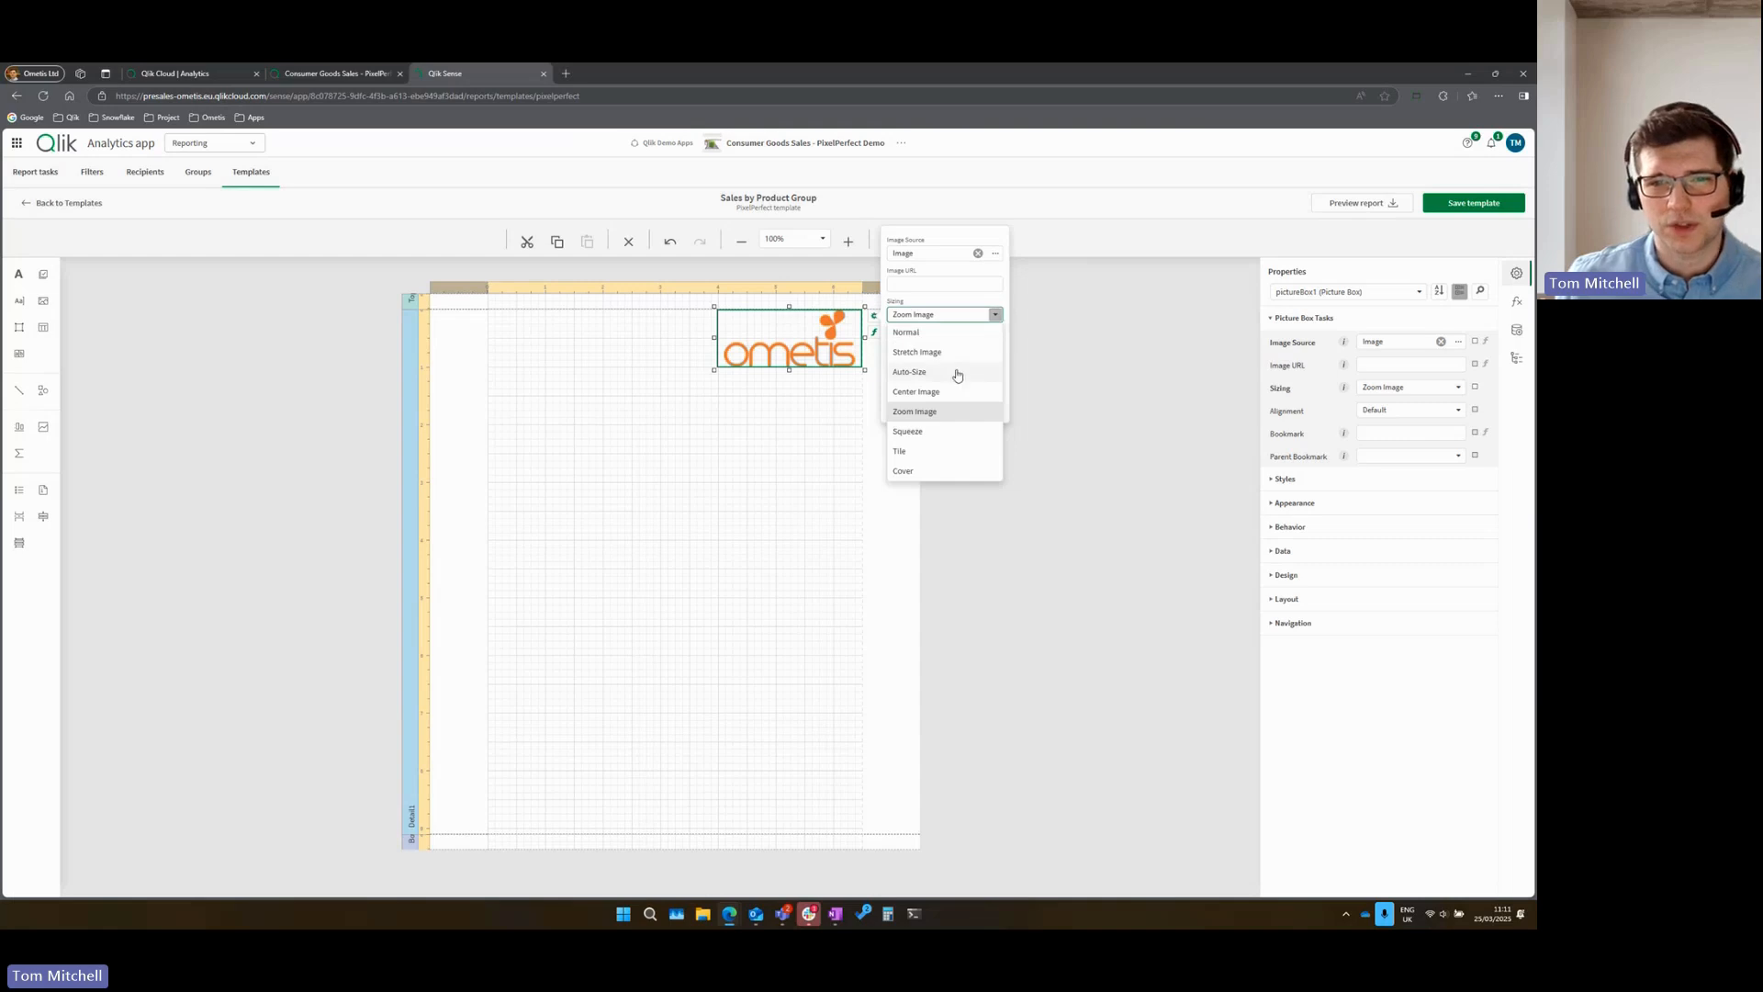
click(941, 371)
click(824, 372)
drag(768, 338, 825, 341)
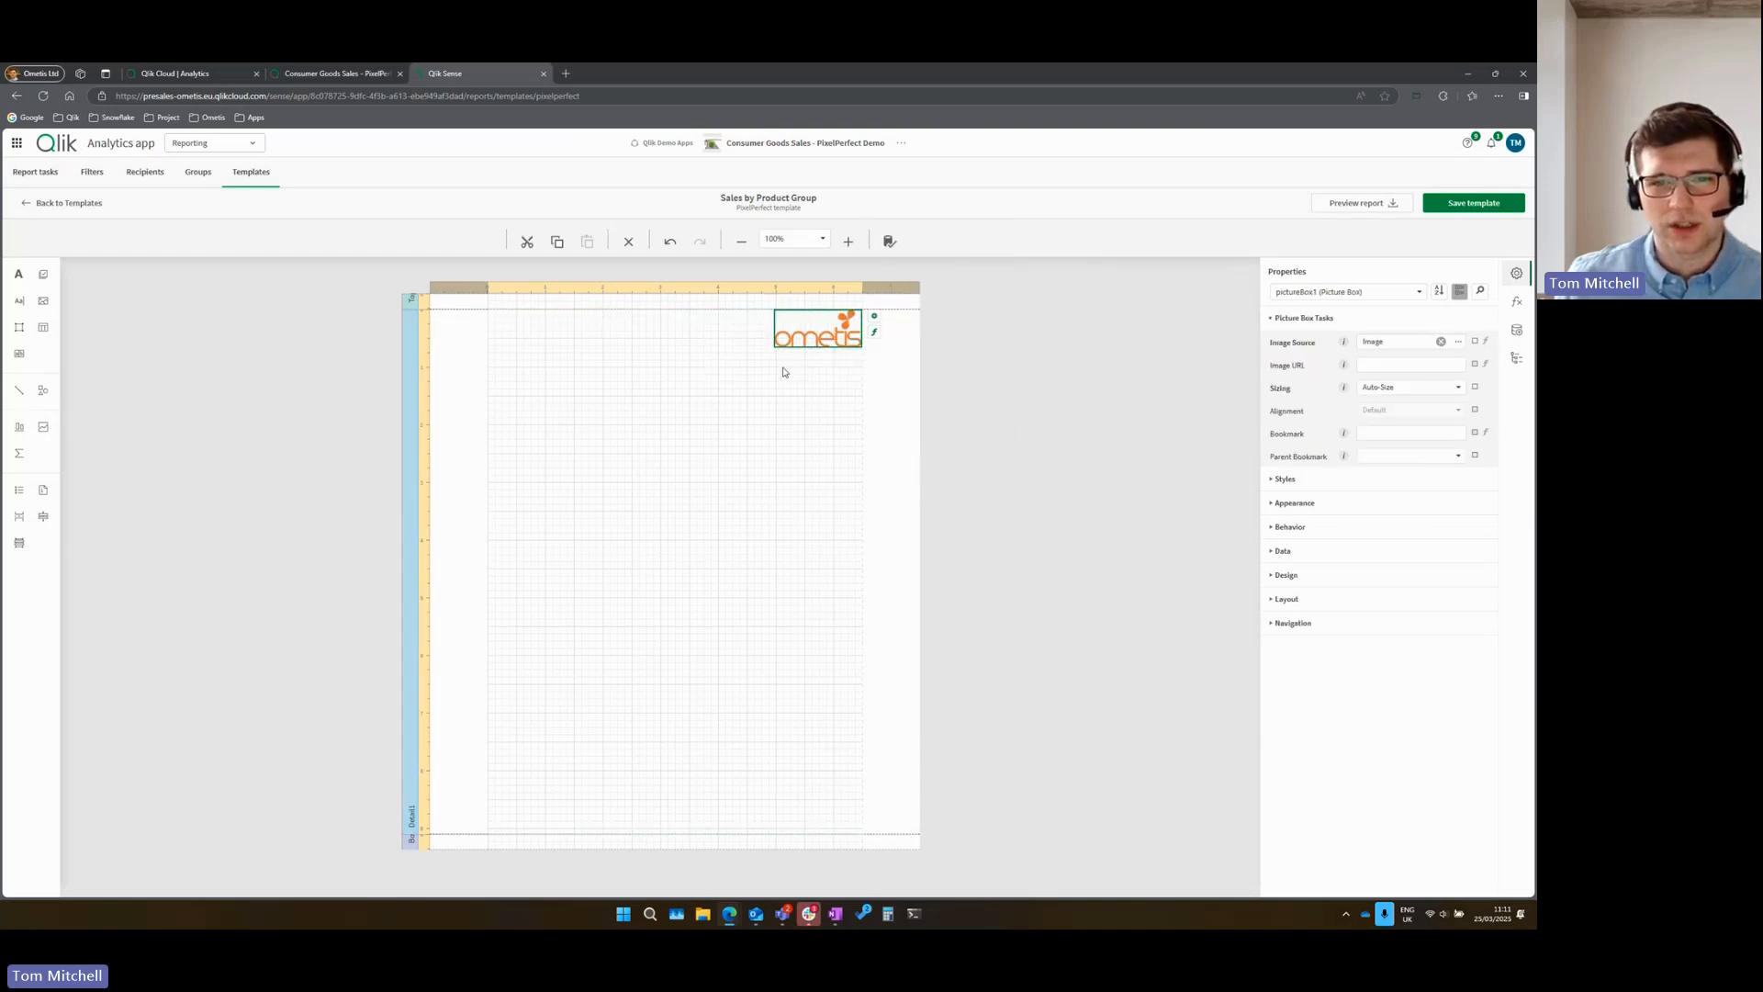
click(777, 363)
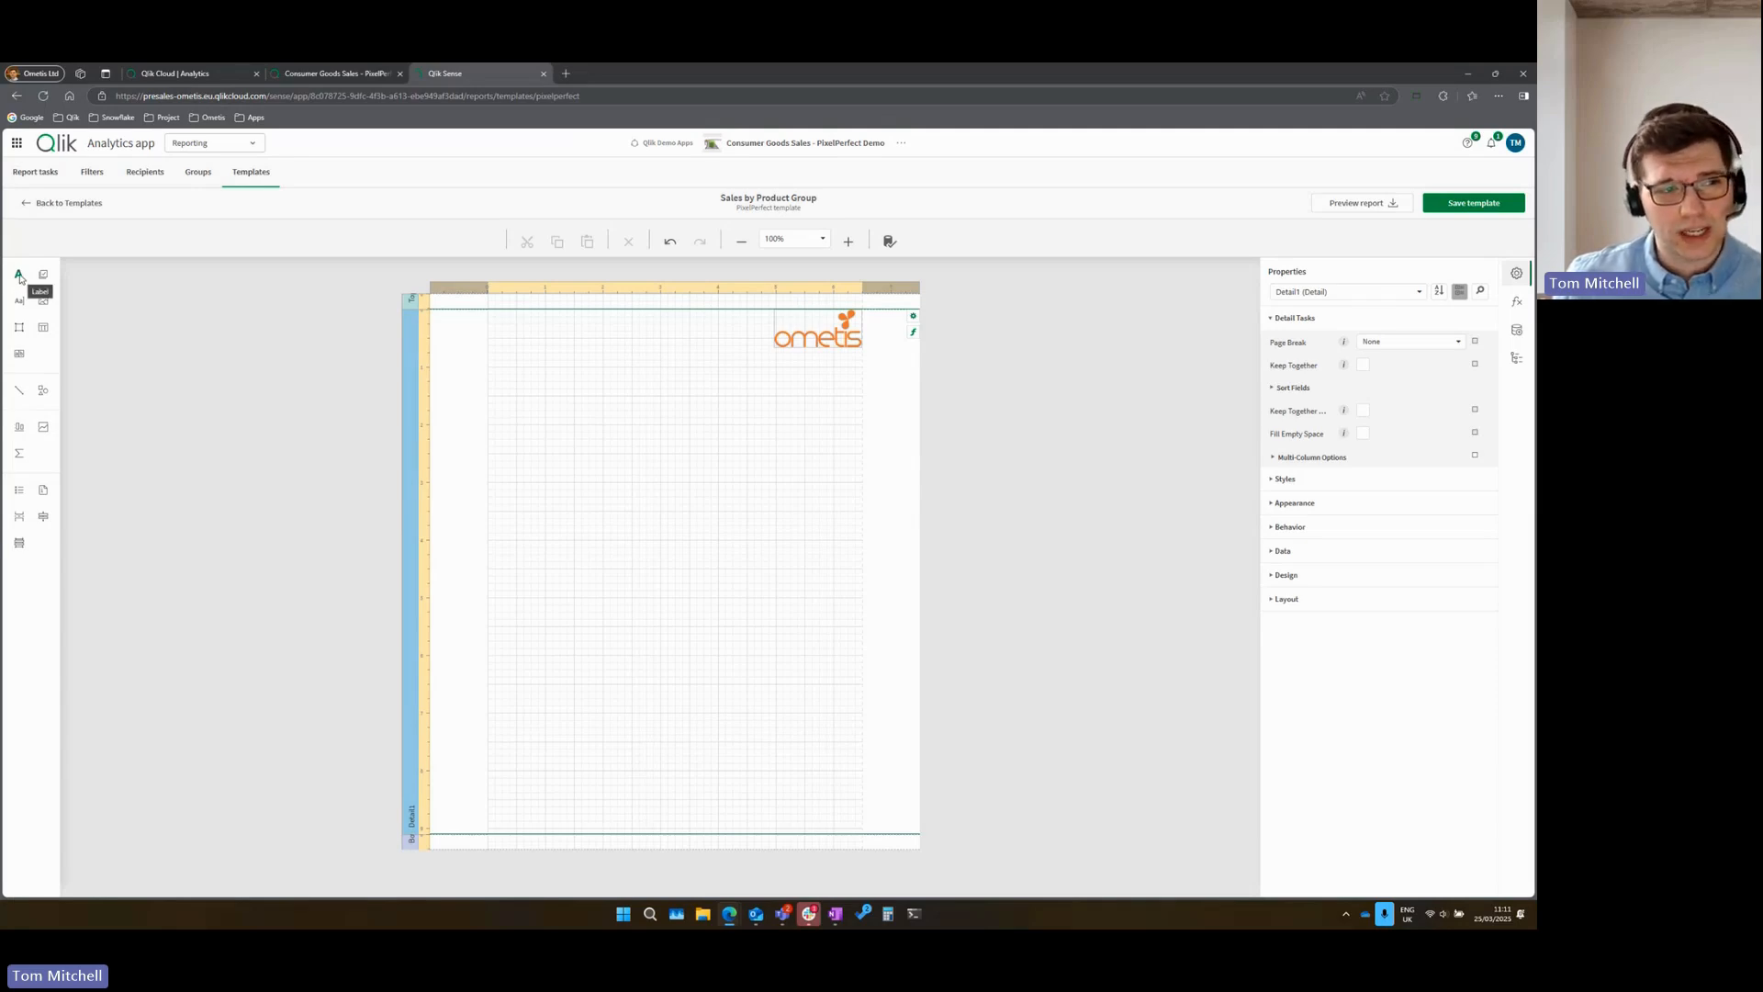
- Add a label spanning the printable width just below the logo, with the text "Sales by Product Group"
drag(20, 278, 860, 401)
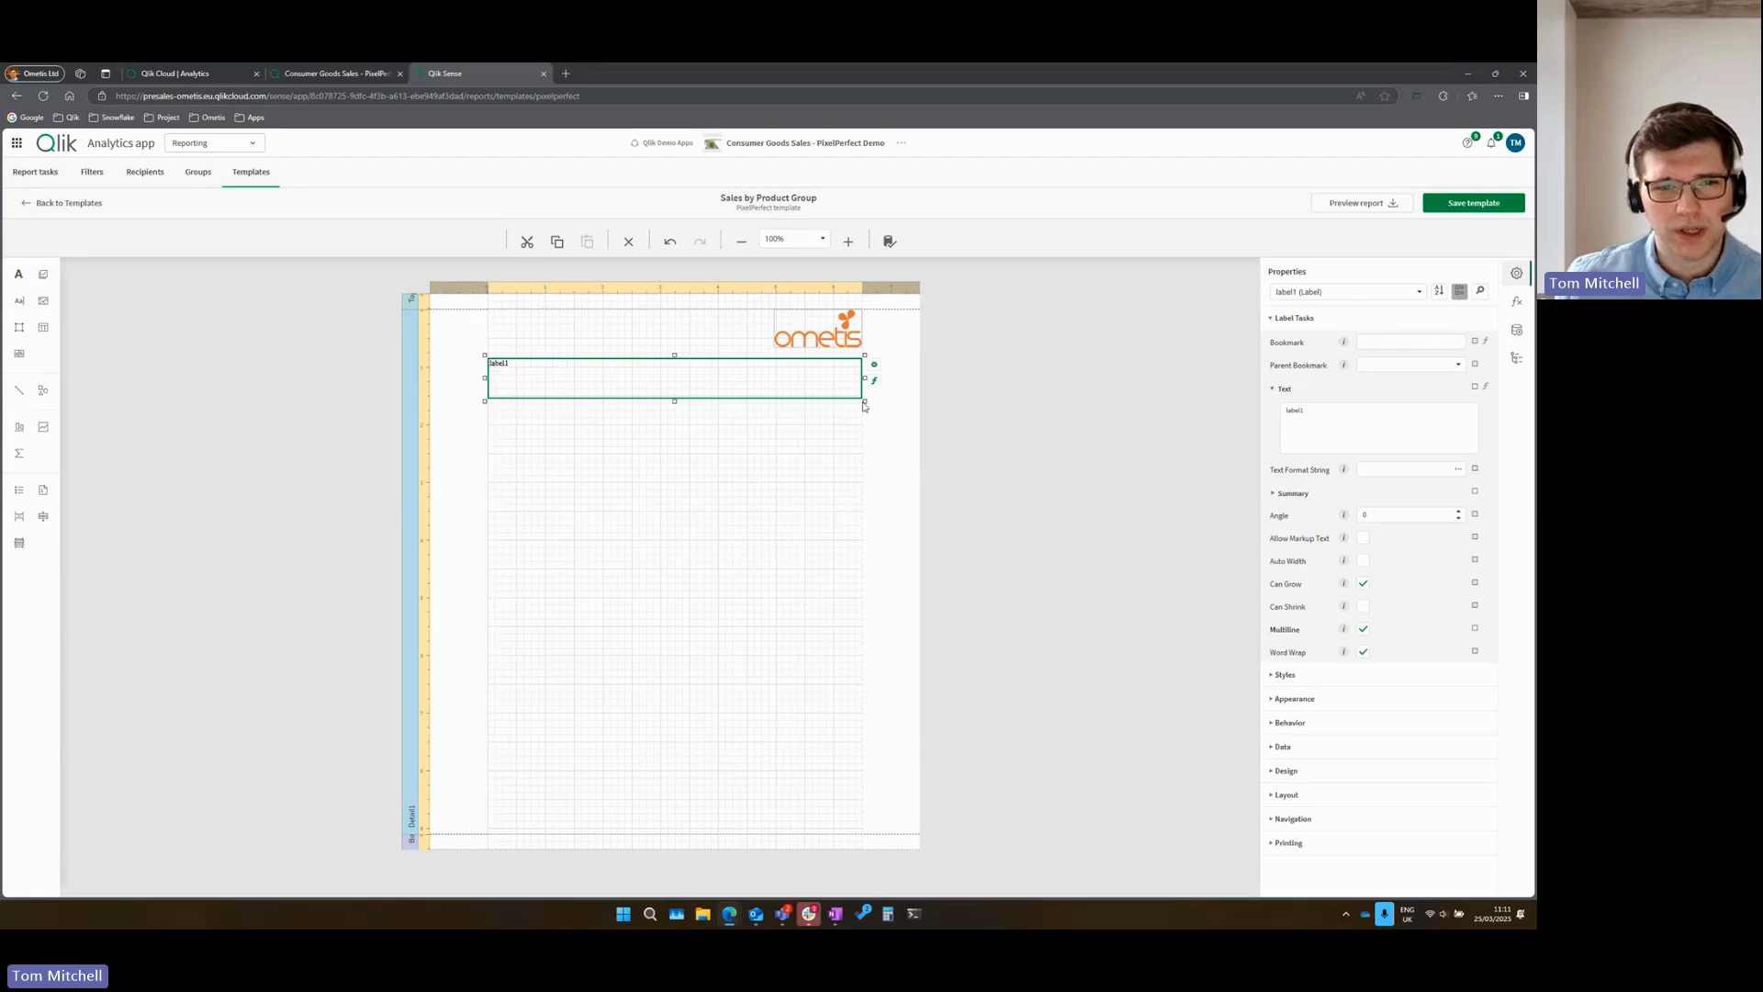
double_click(528, 366)
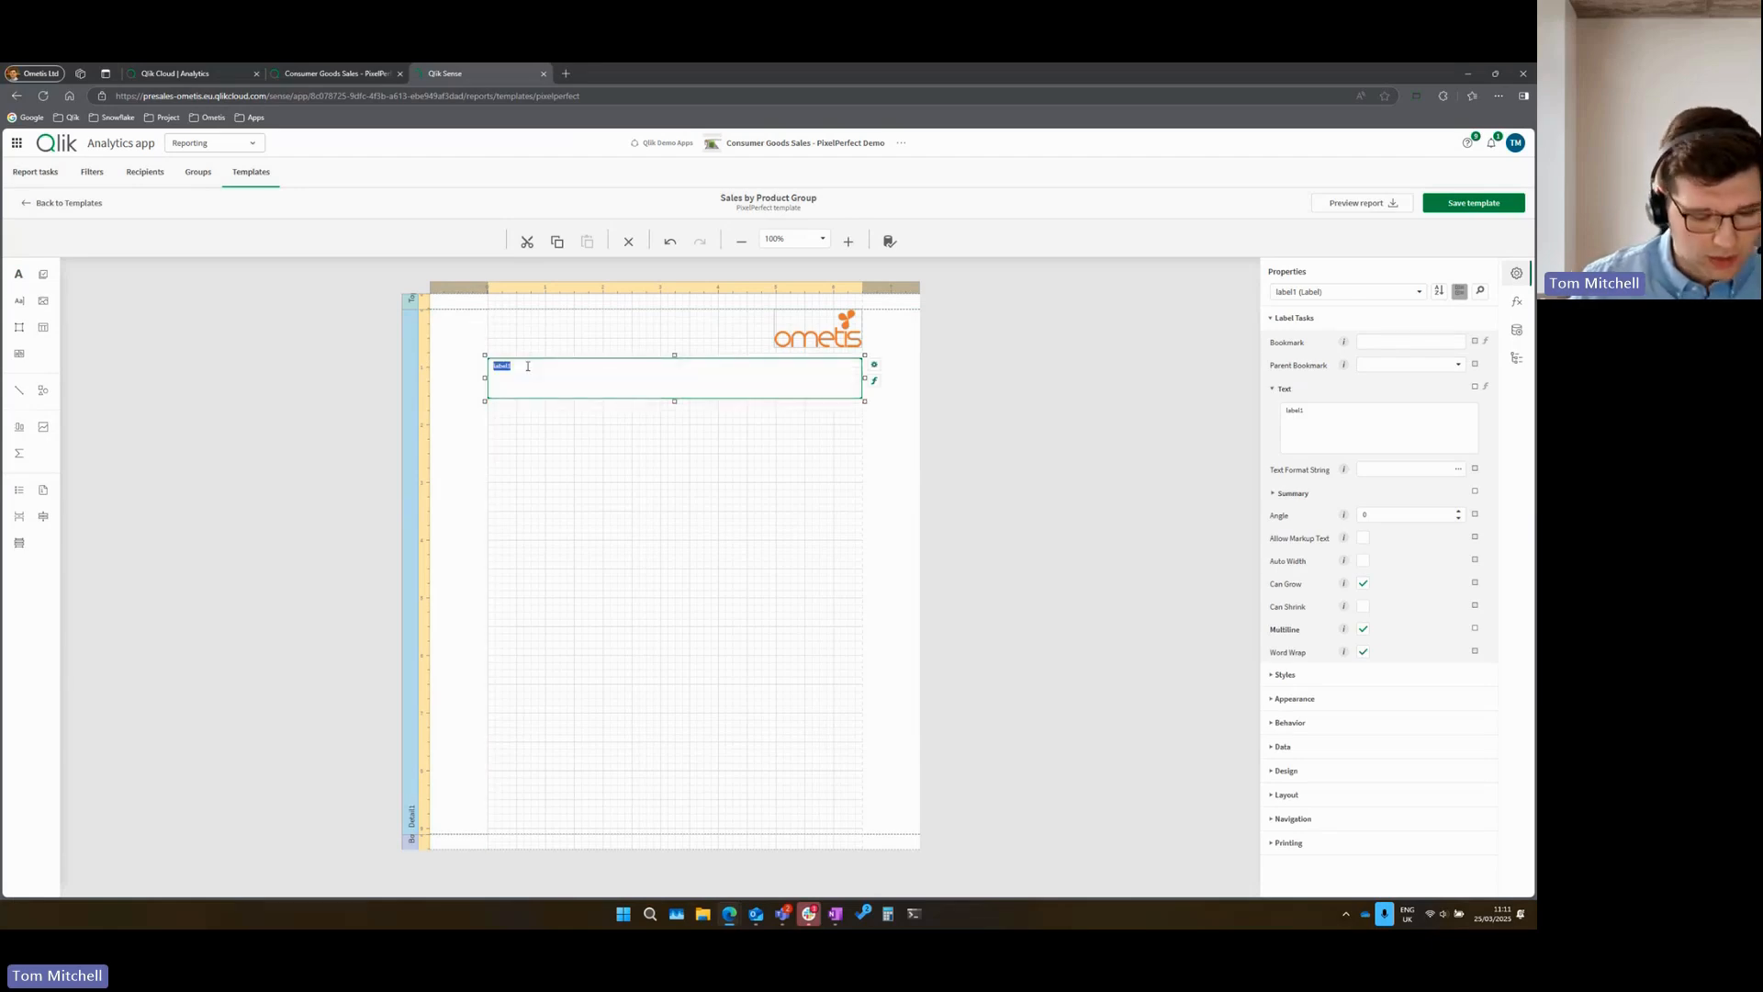
text(Sales)
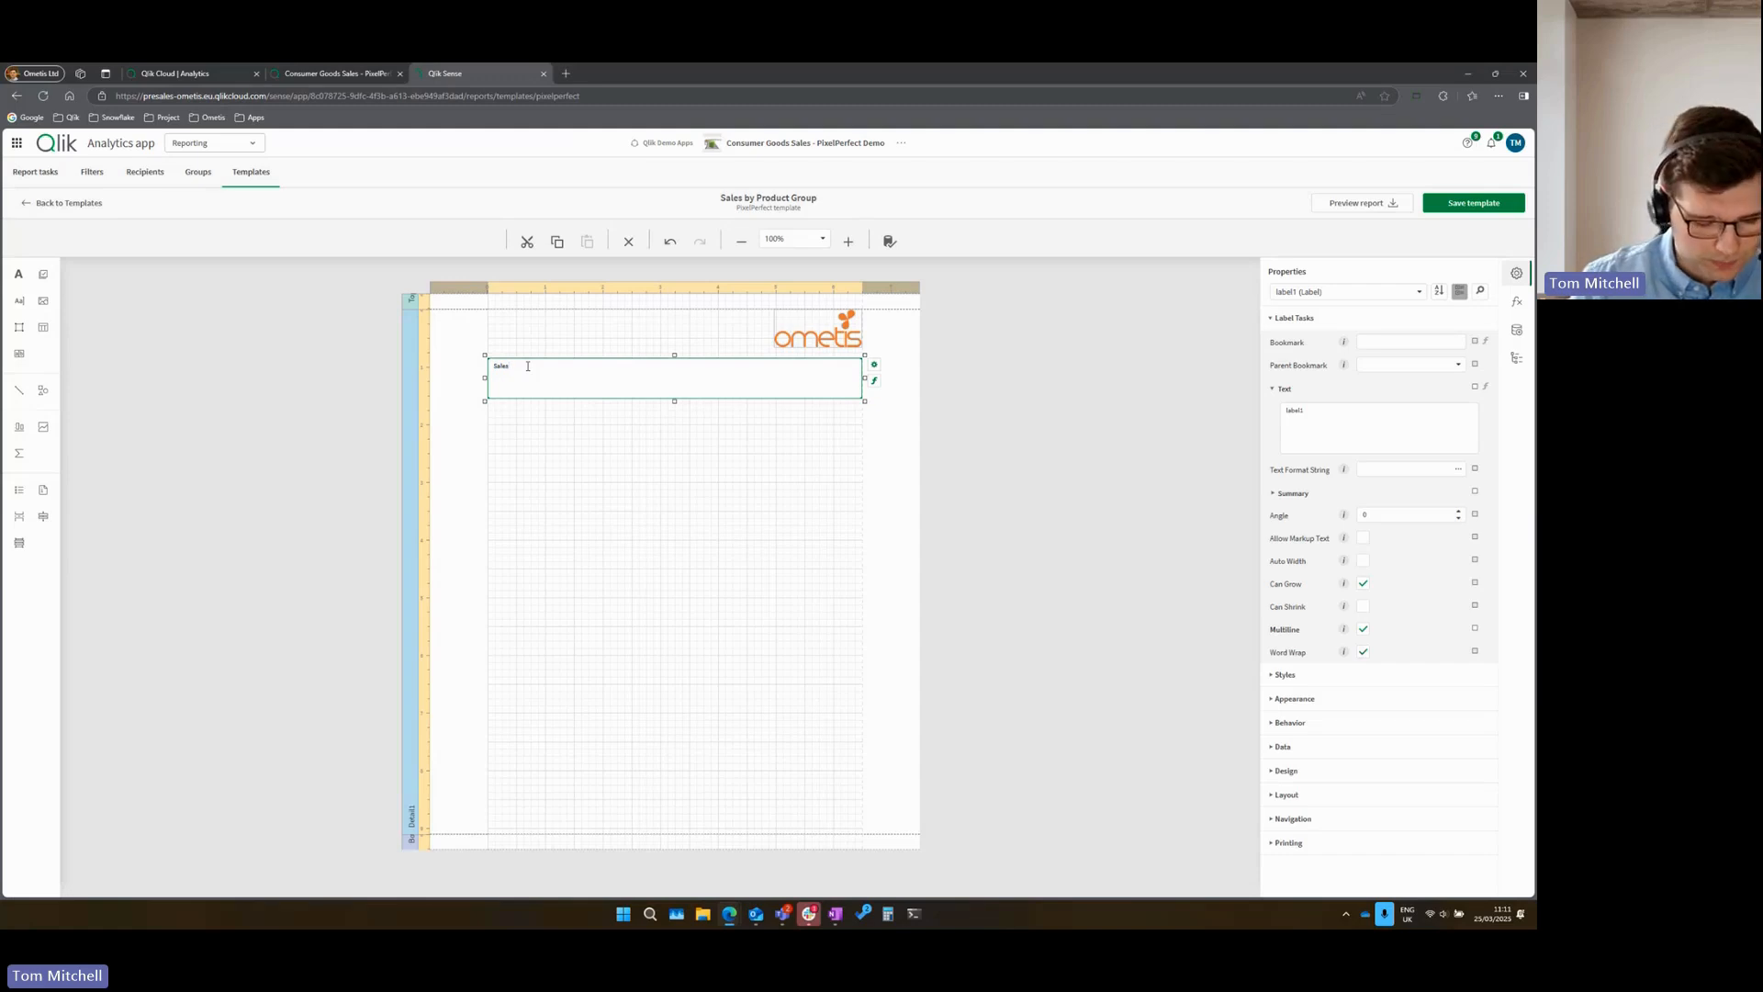
text( by Product Group)
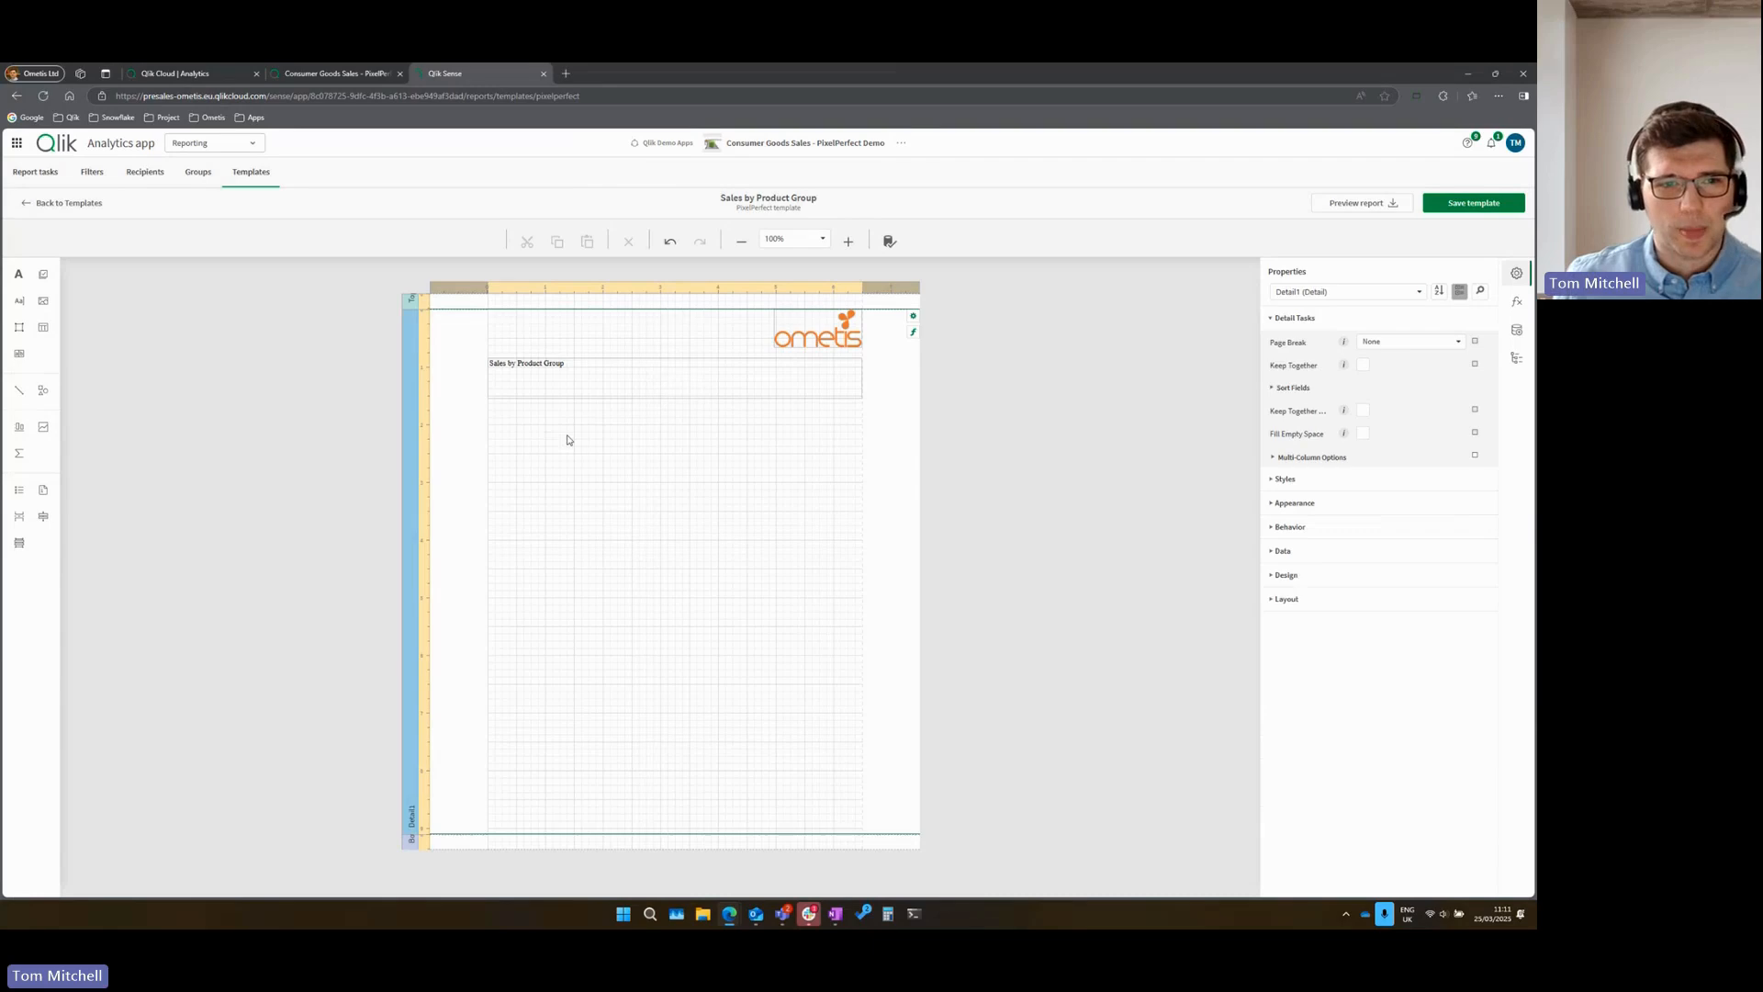
- Set the title label's font to Arial at size 25 points
click(554, 397)
click(555, 397)
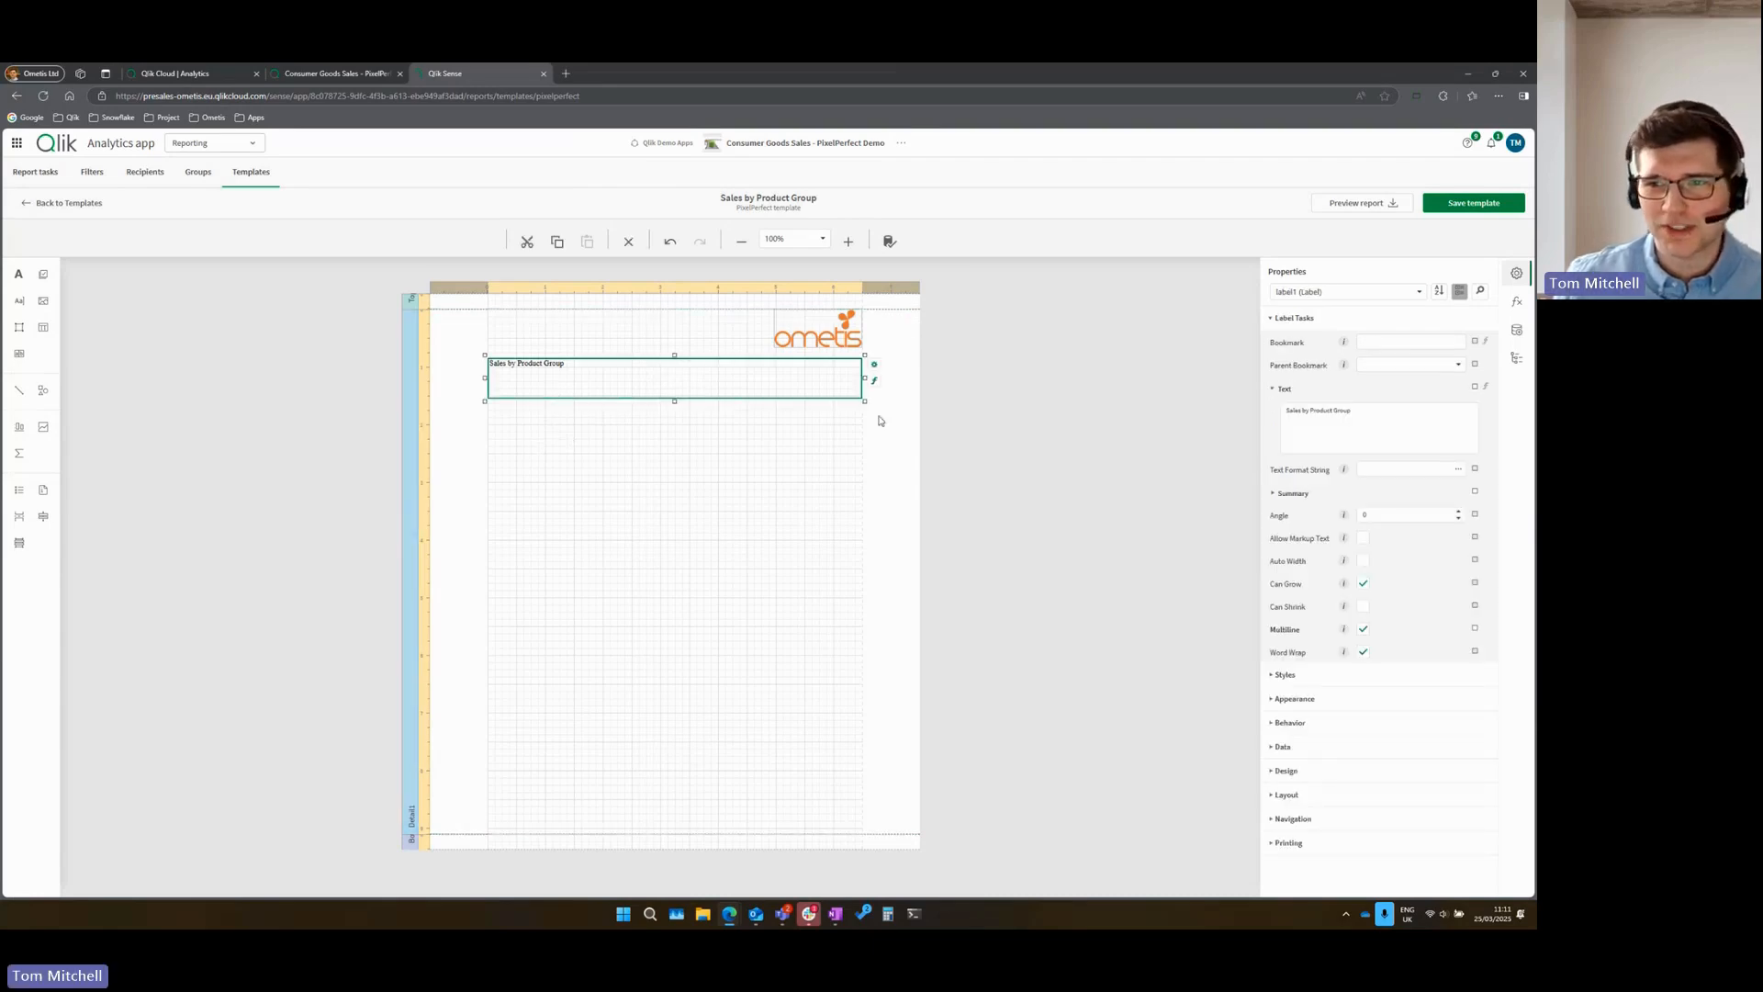
click(1273, 319)
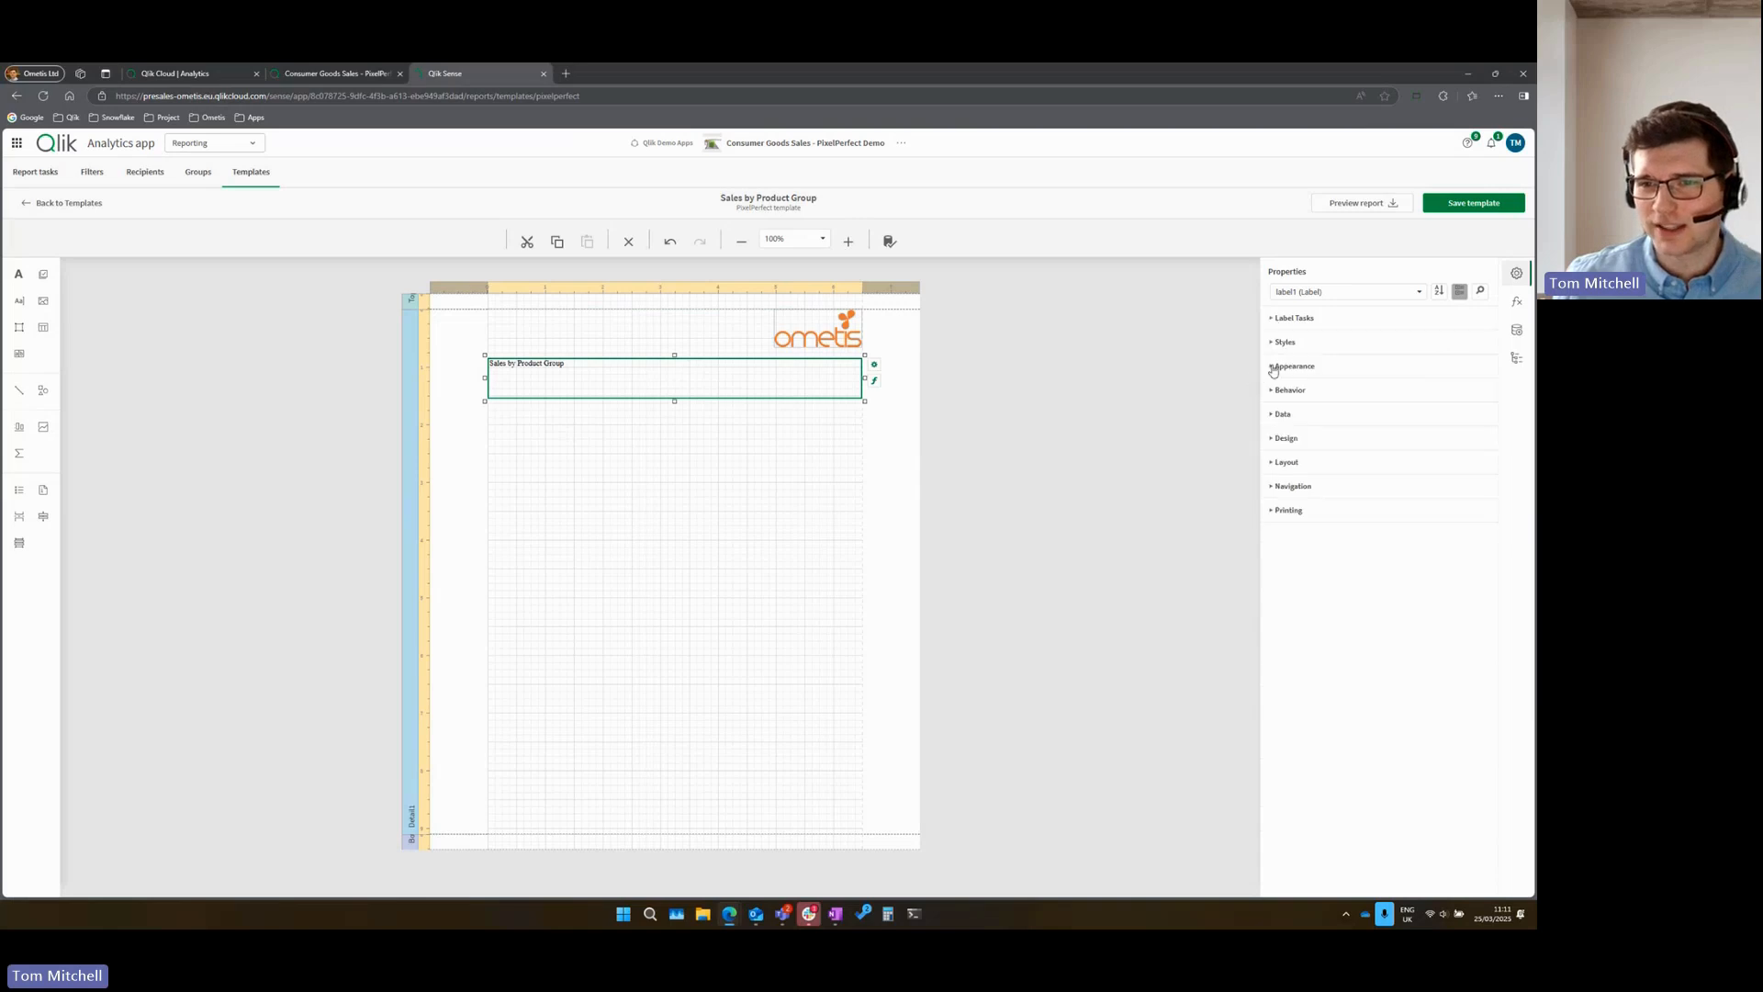
click(1278, 366)
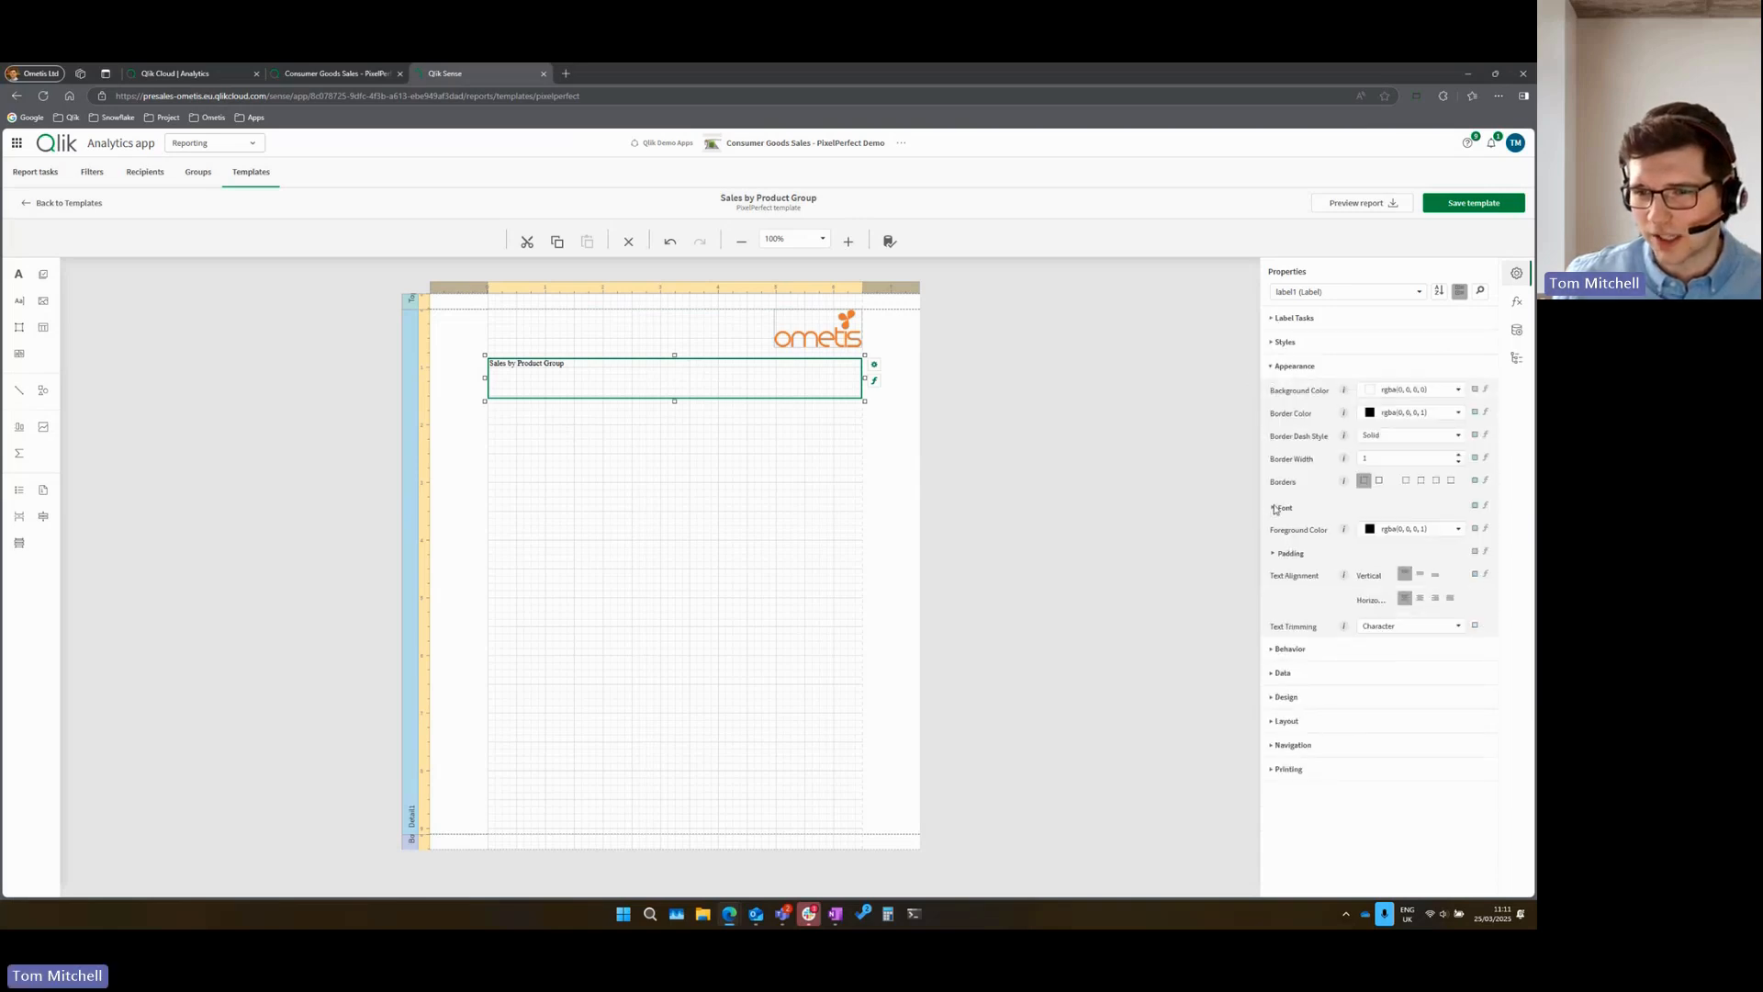
click(1273, 508)
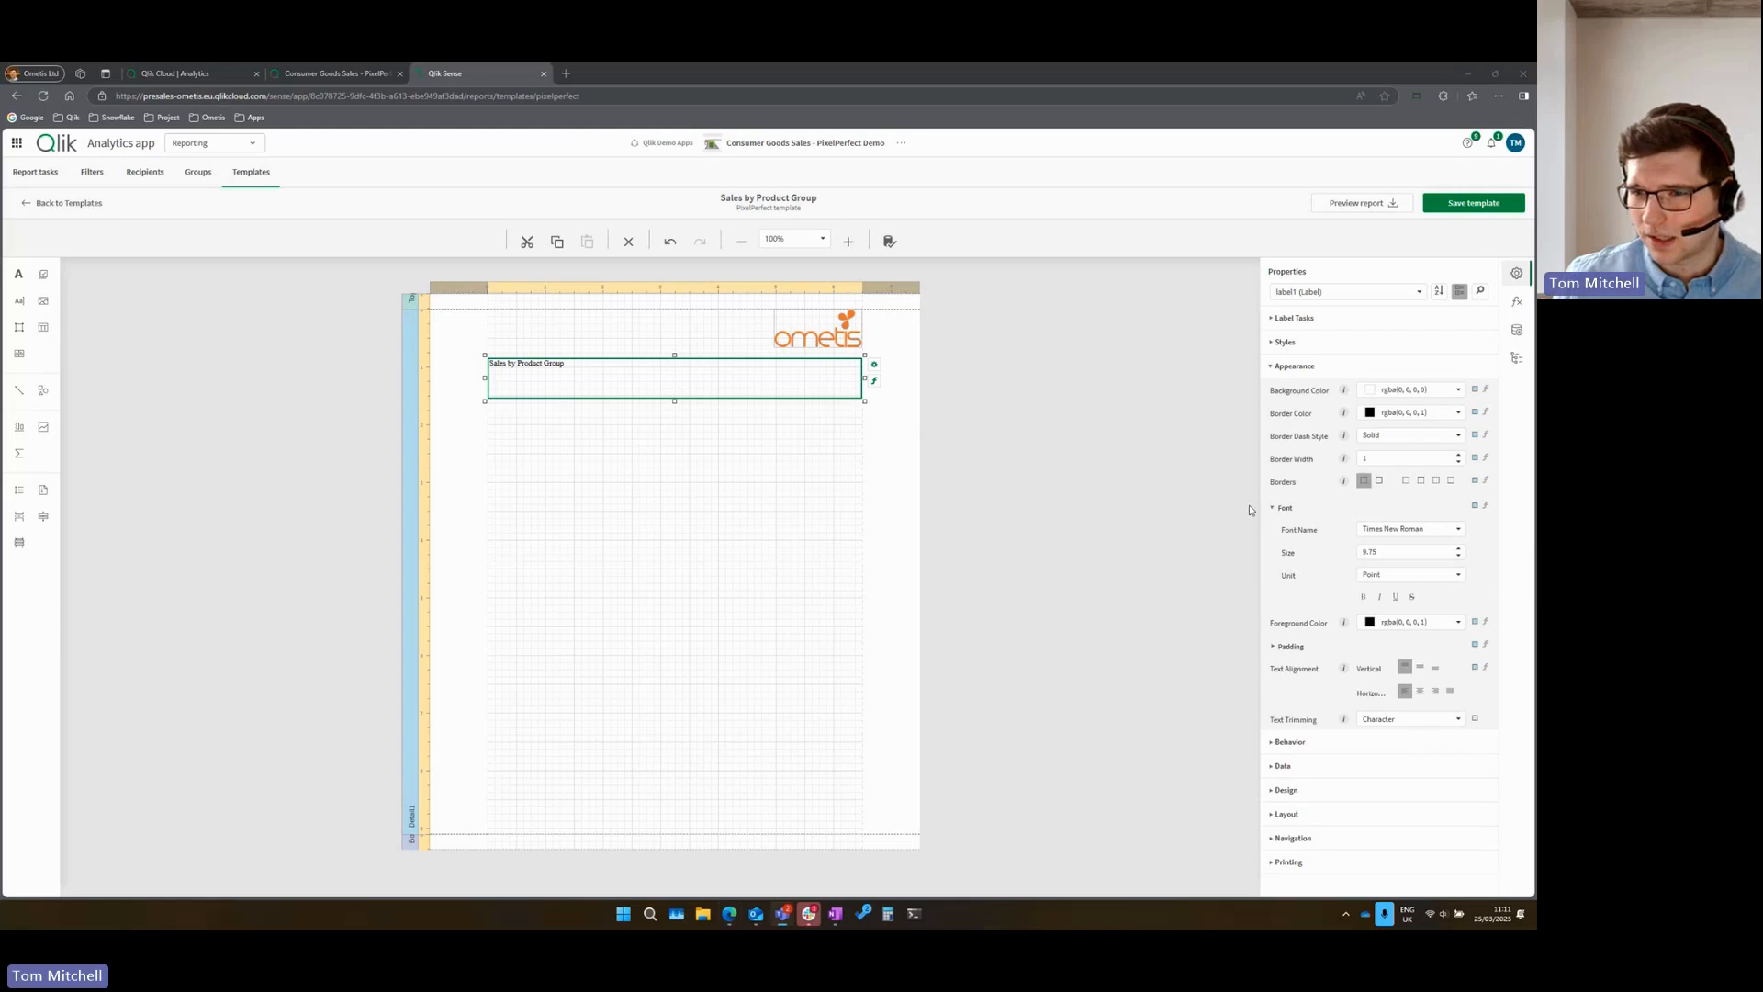
click(1307, 558)
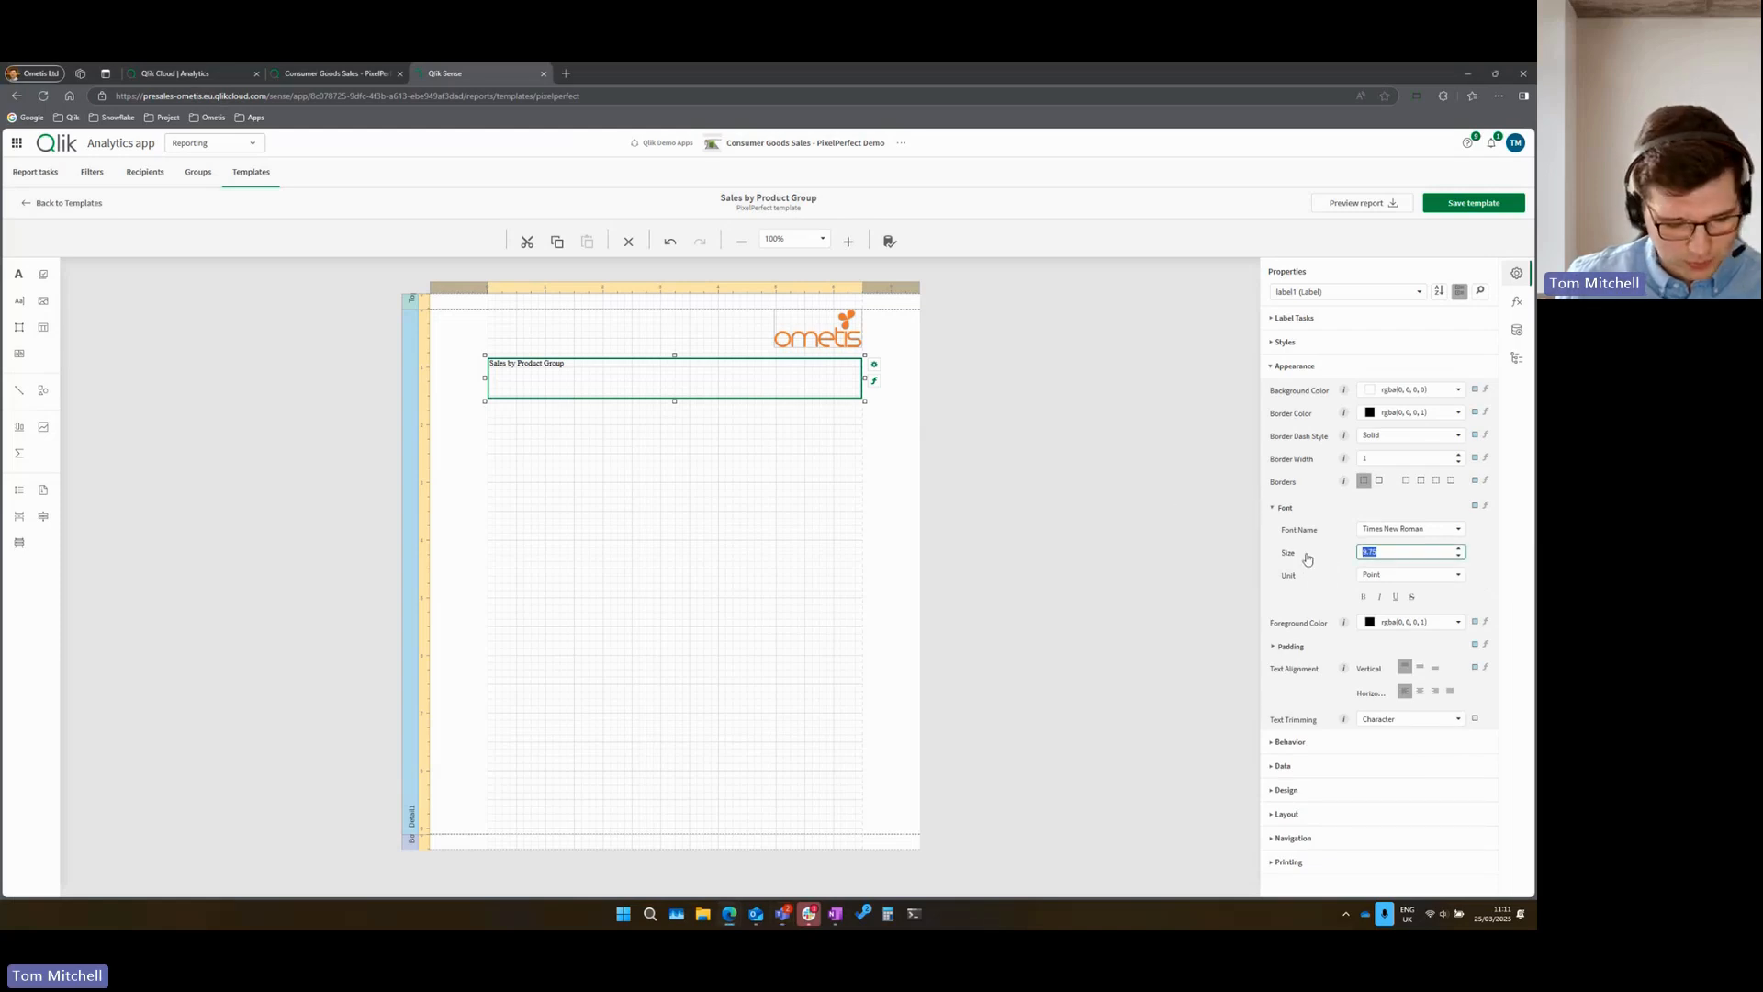
text(25)
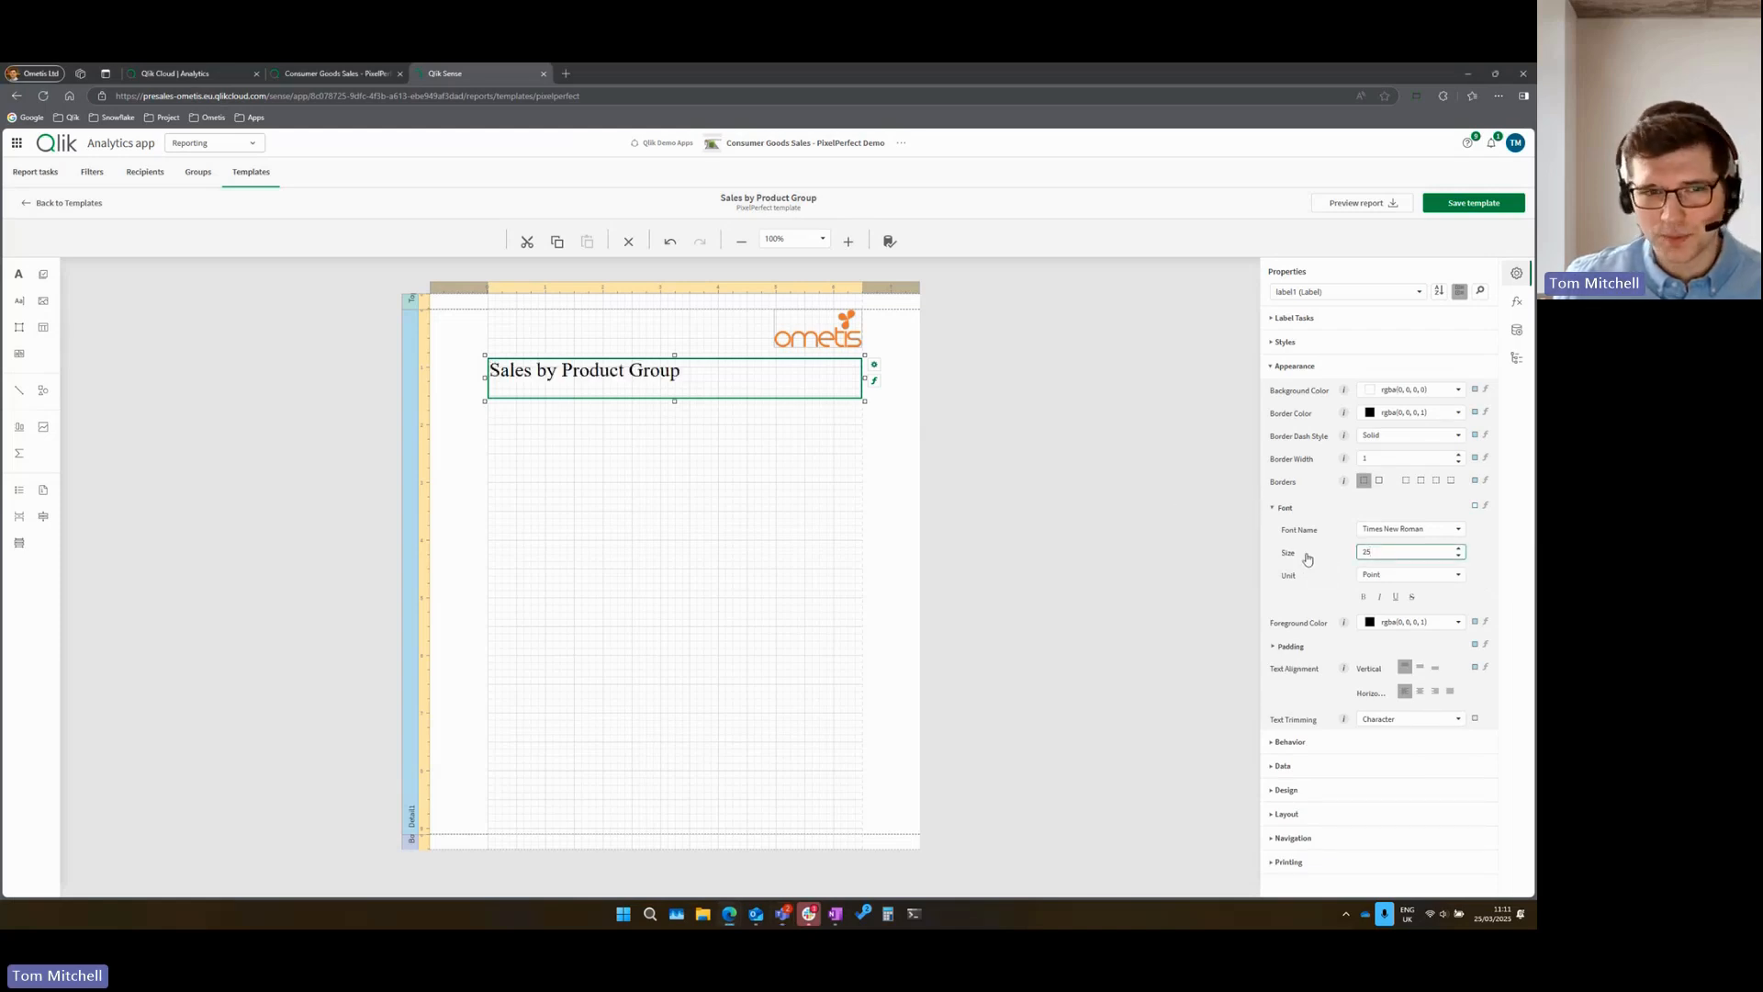
click(1458, 529)
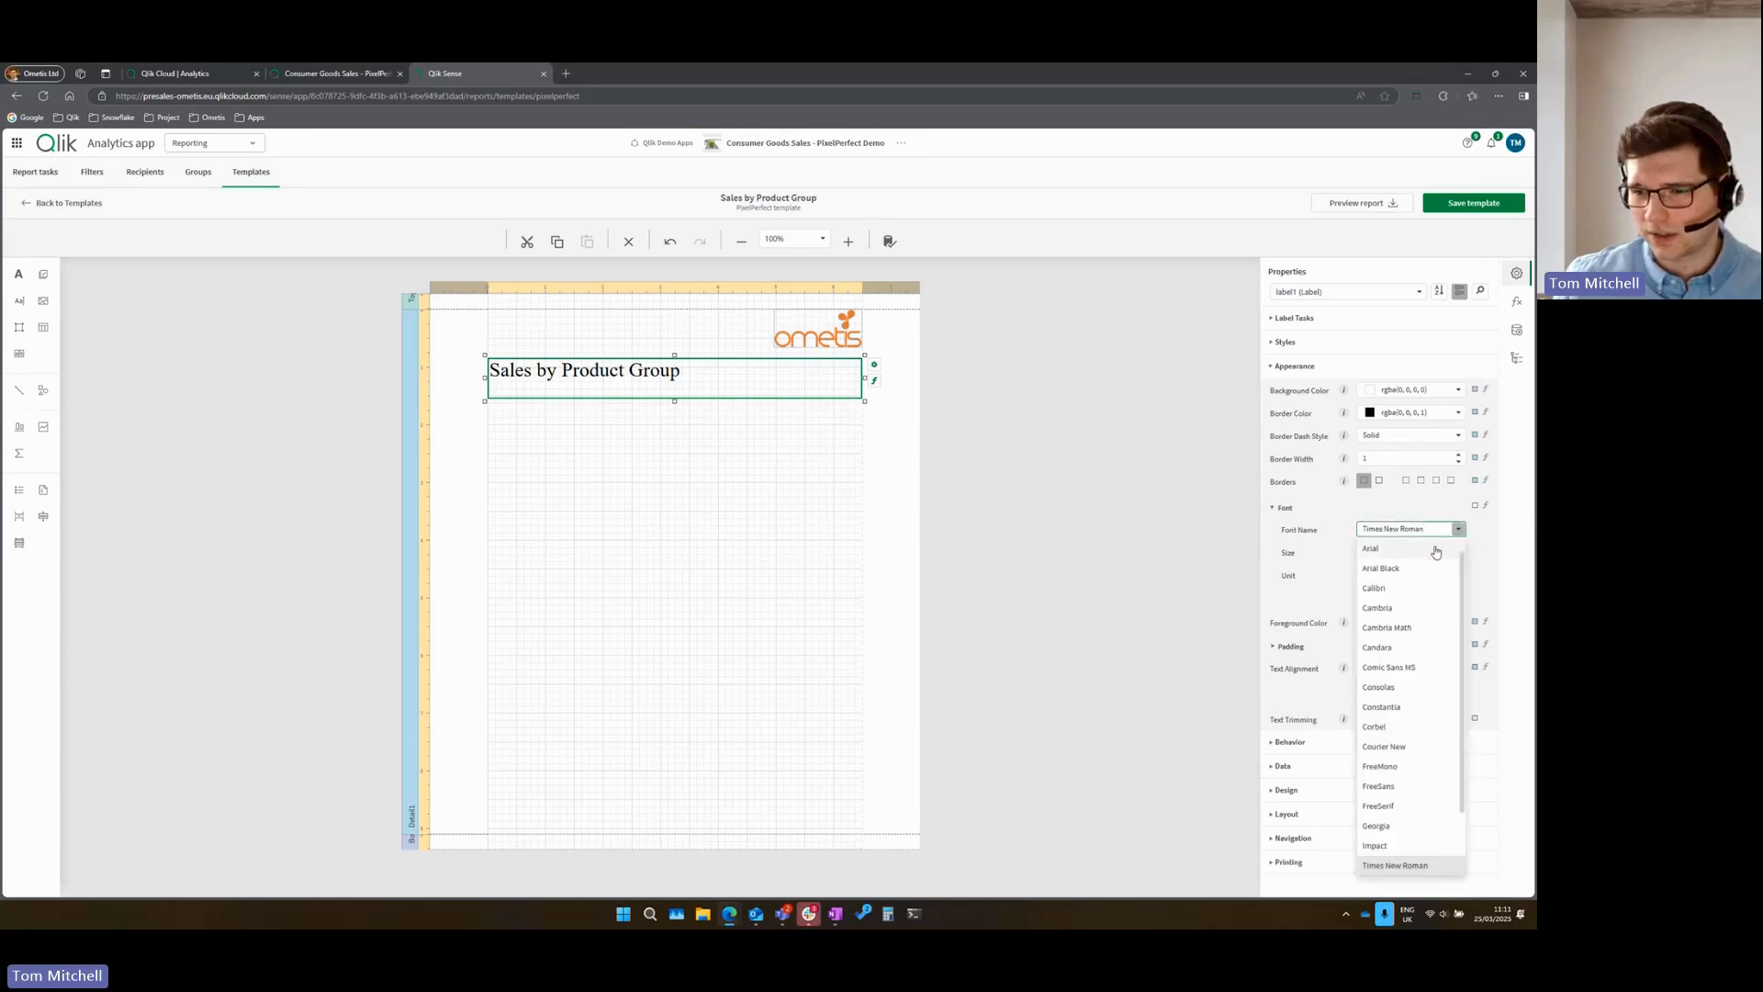
scroll(1436, 553, up, 2)
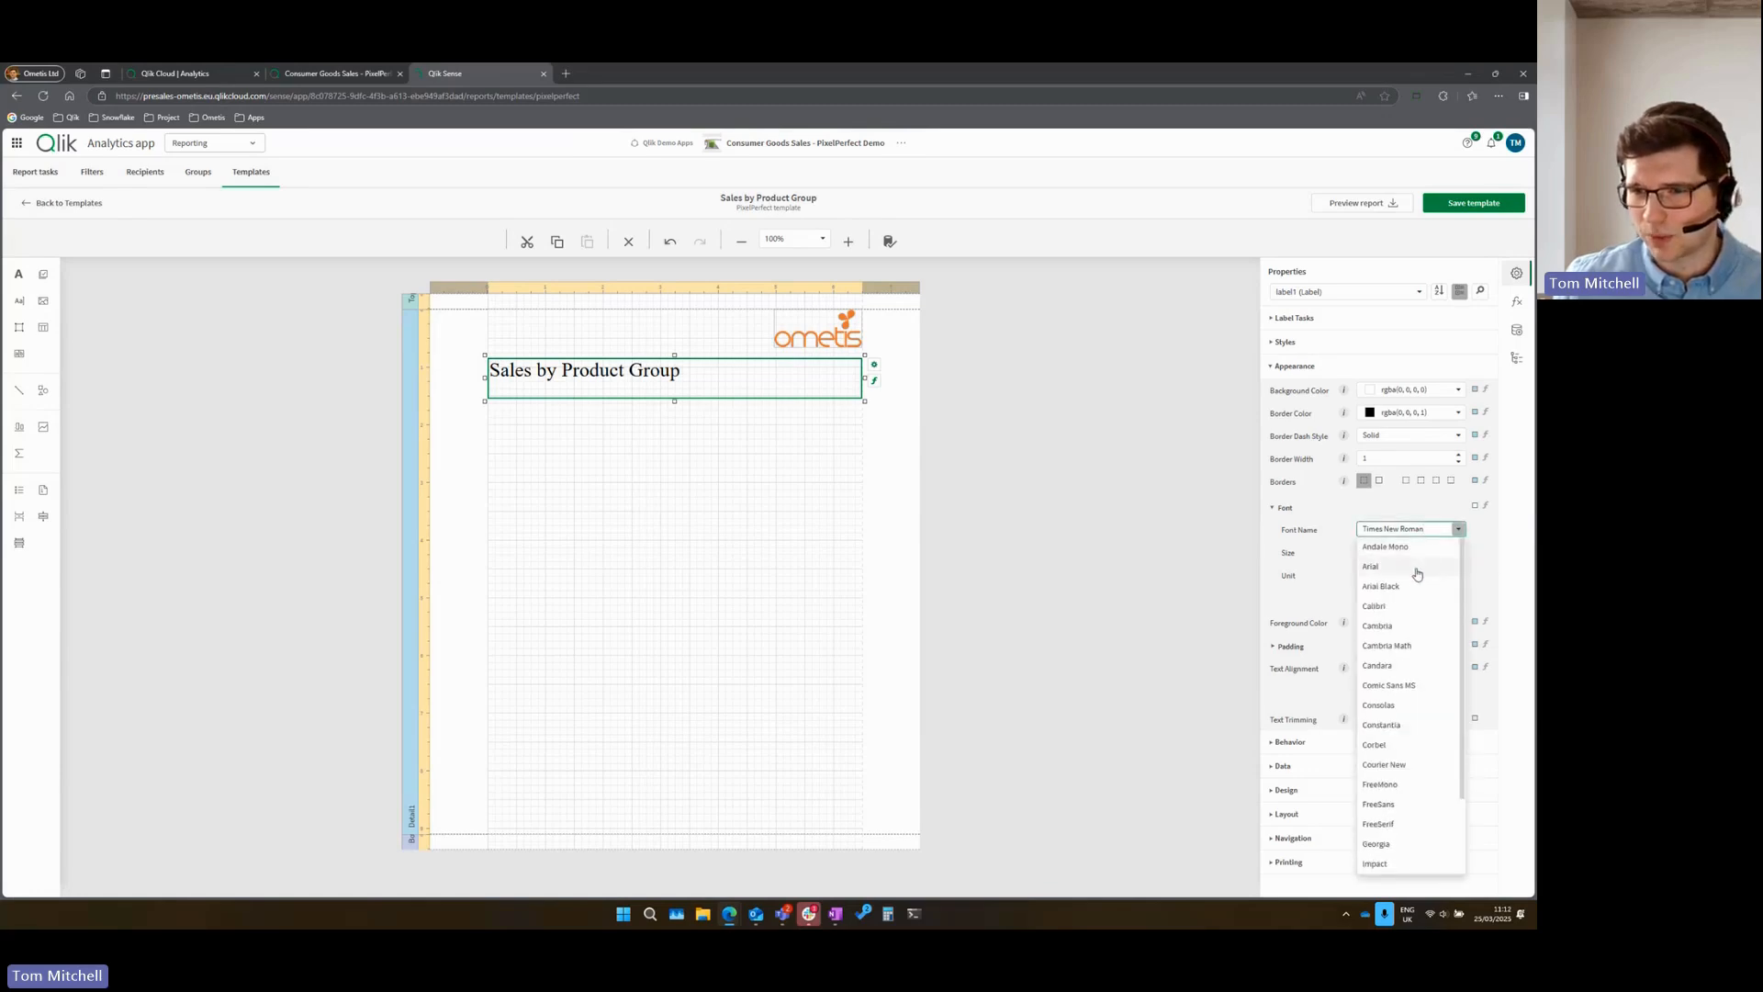
click(1414, 567)
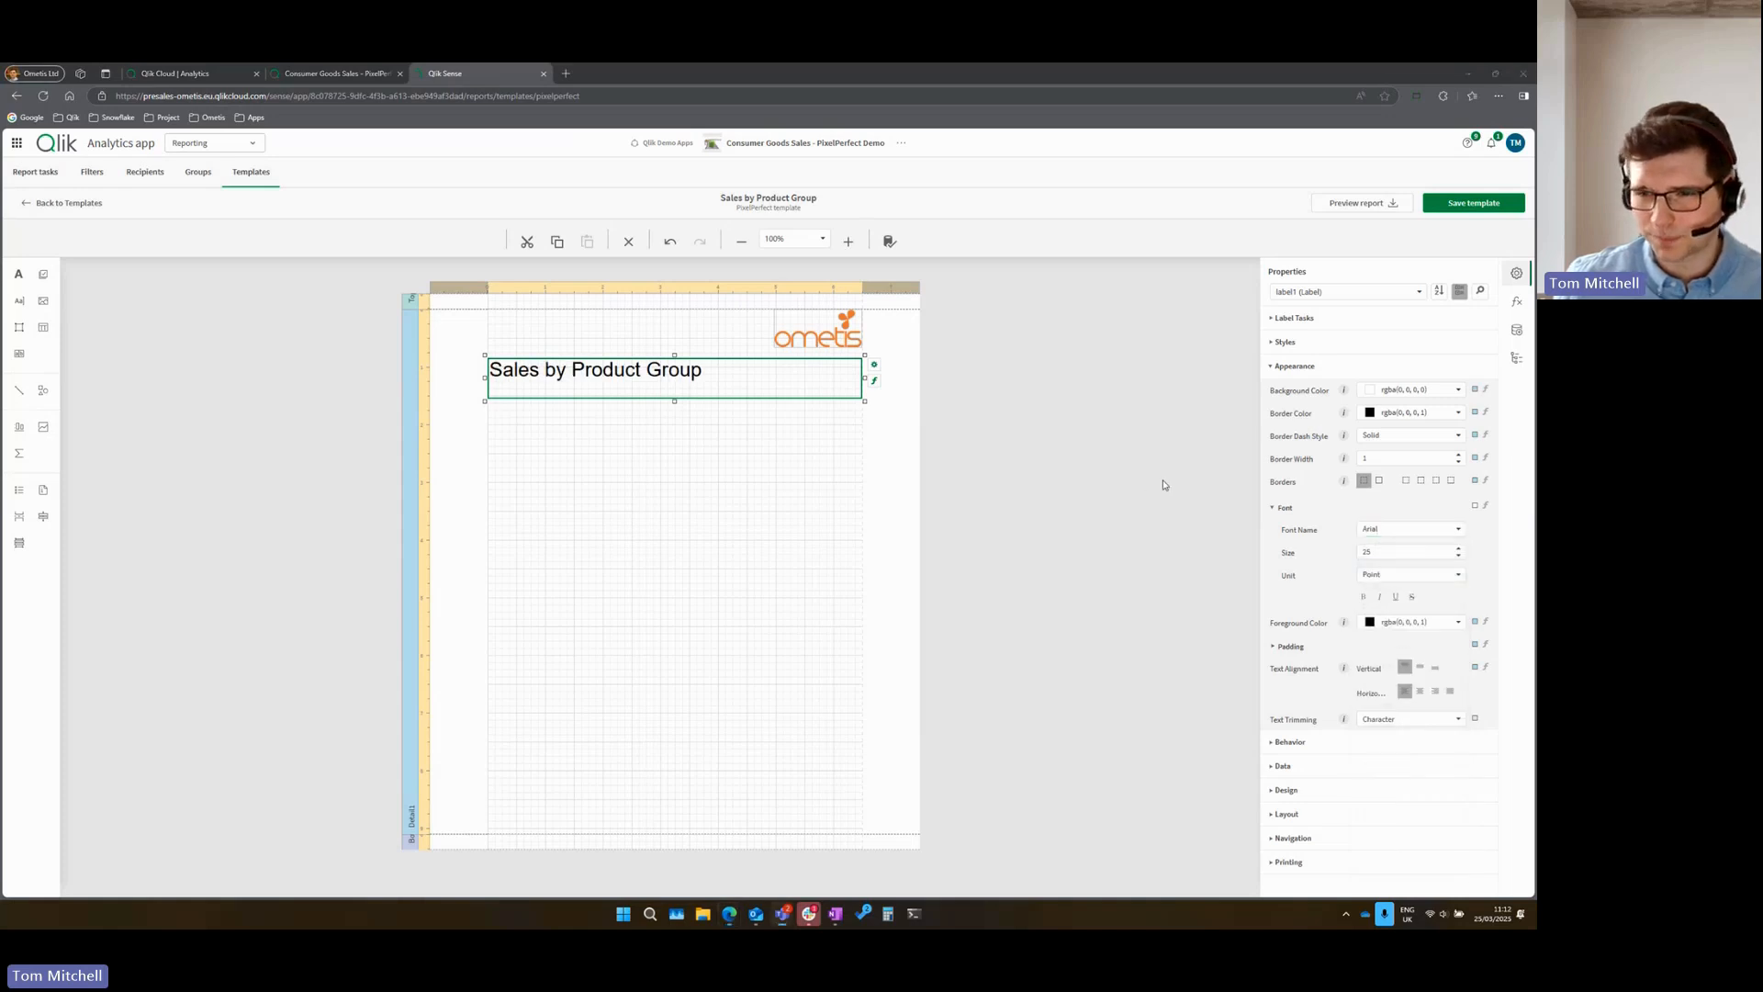
- Add the ejEQJB bar chart from the Sales by Product sheet to the template's images
click(658, 410)
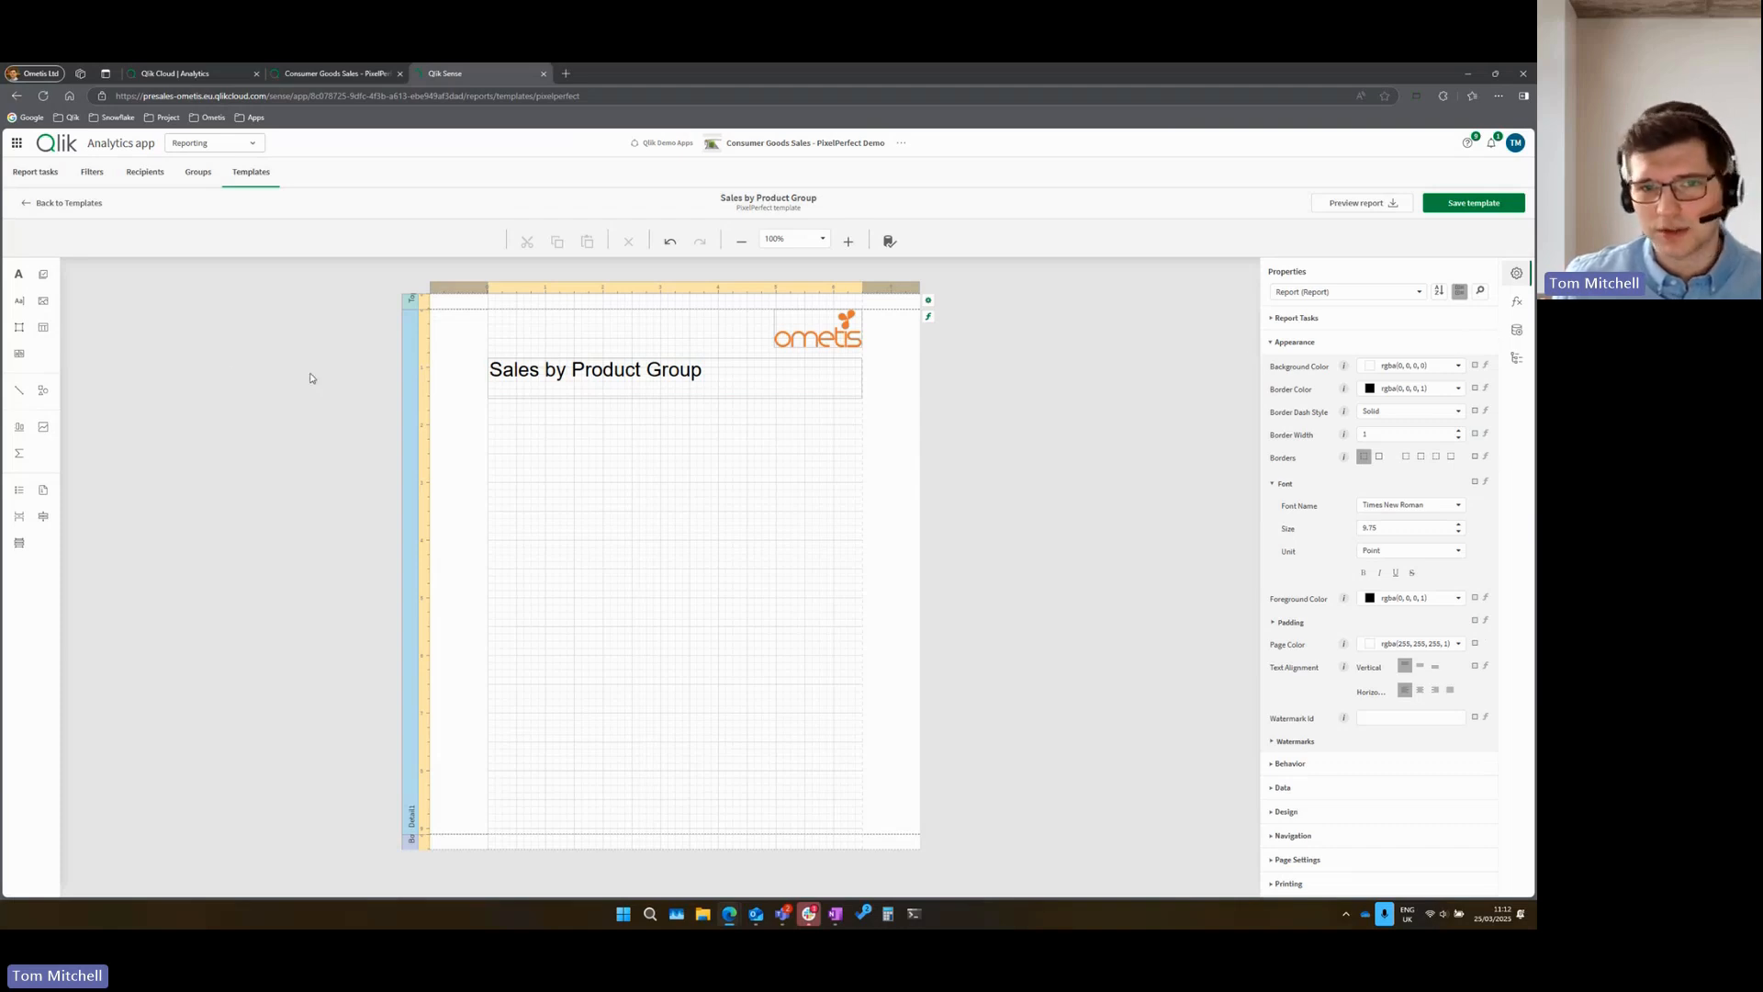
click(1518, 331)
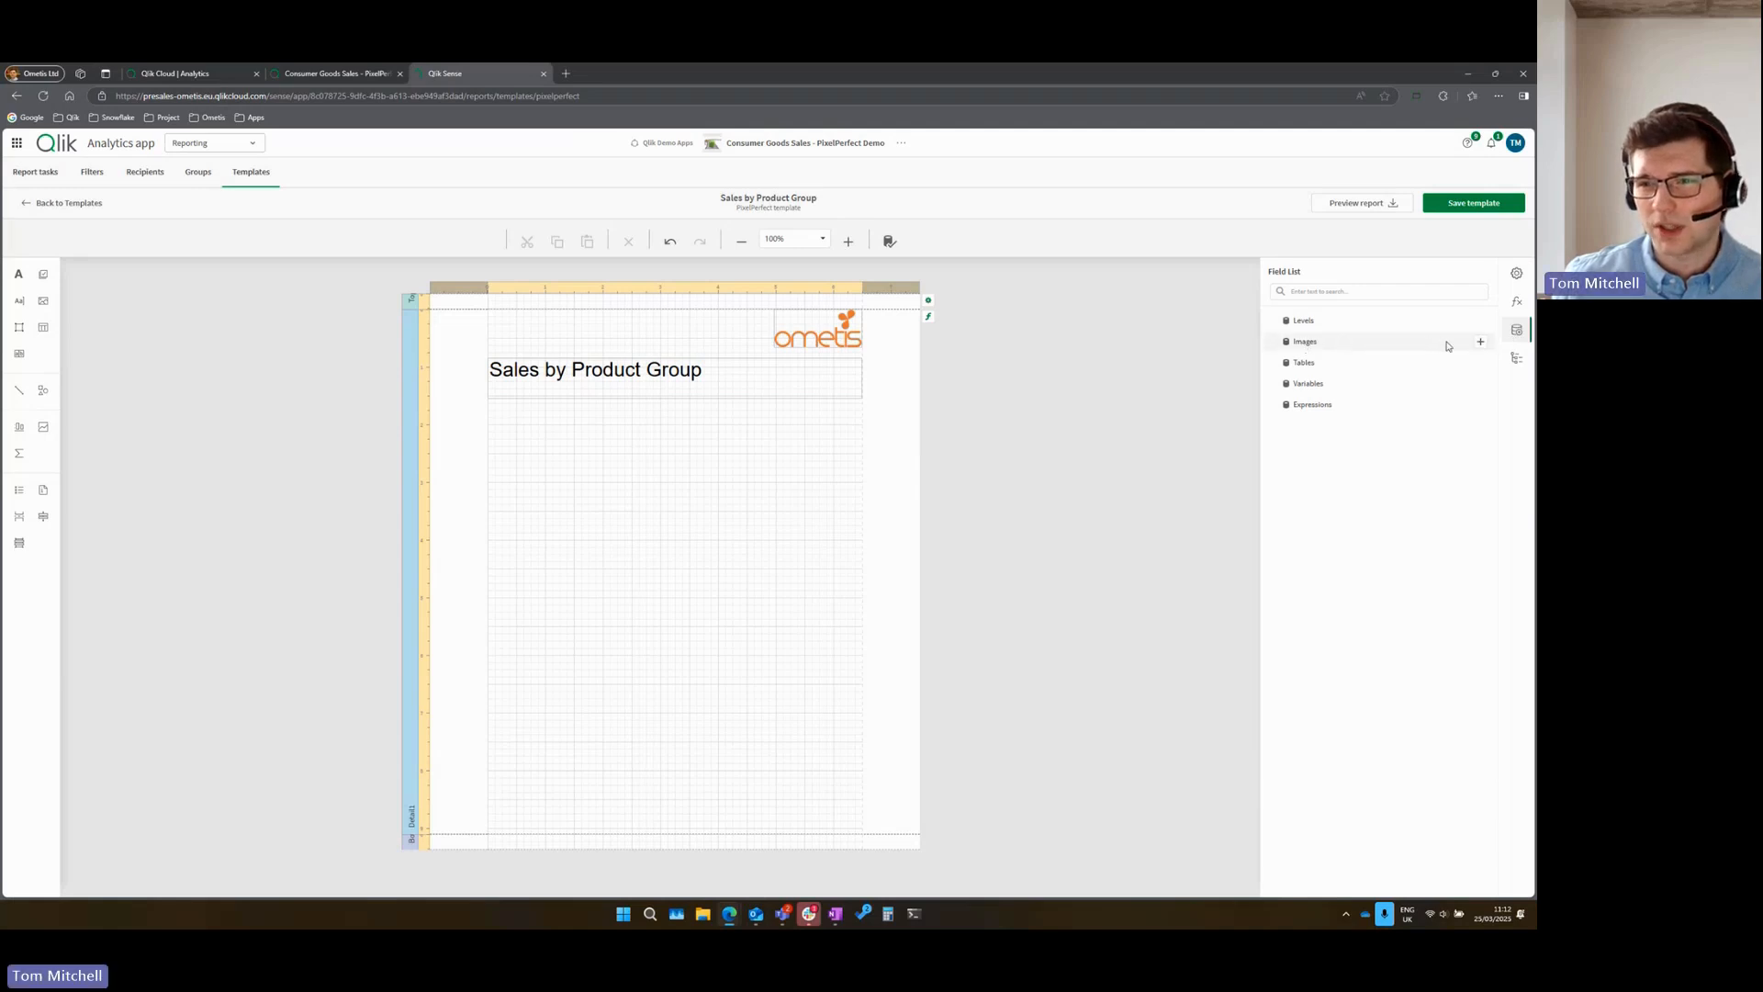
click(1480, 344)
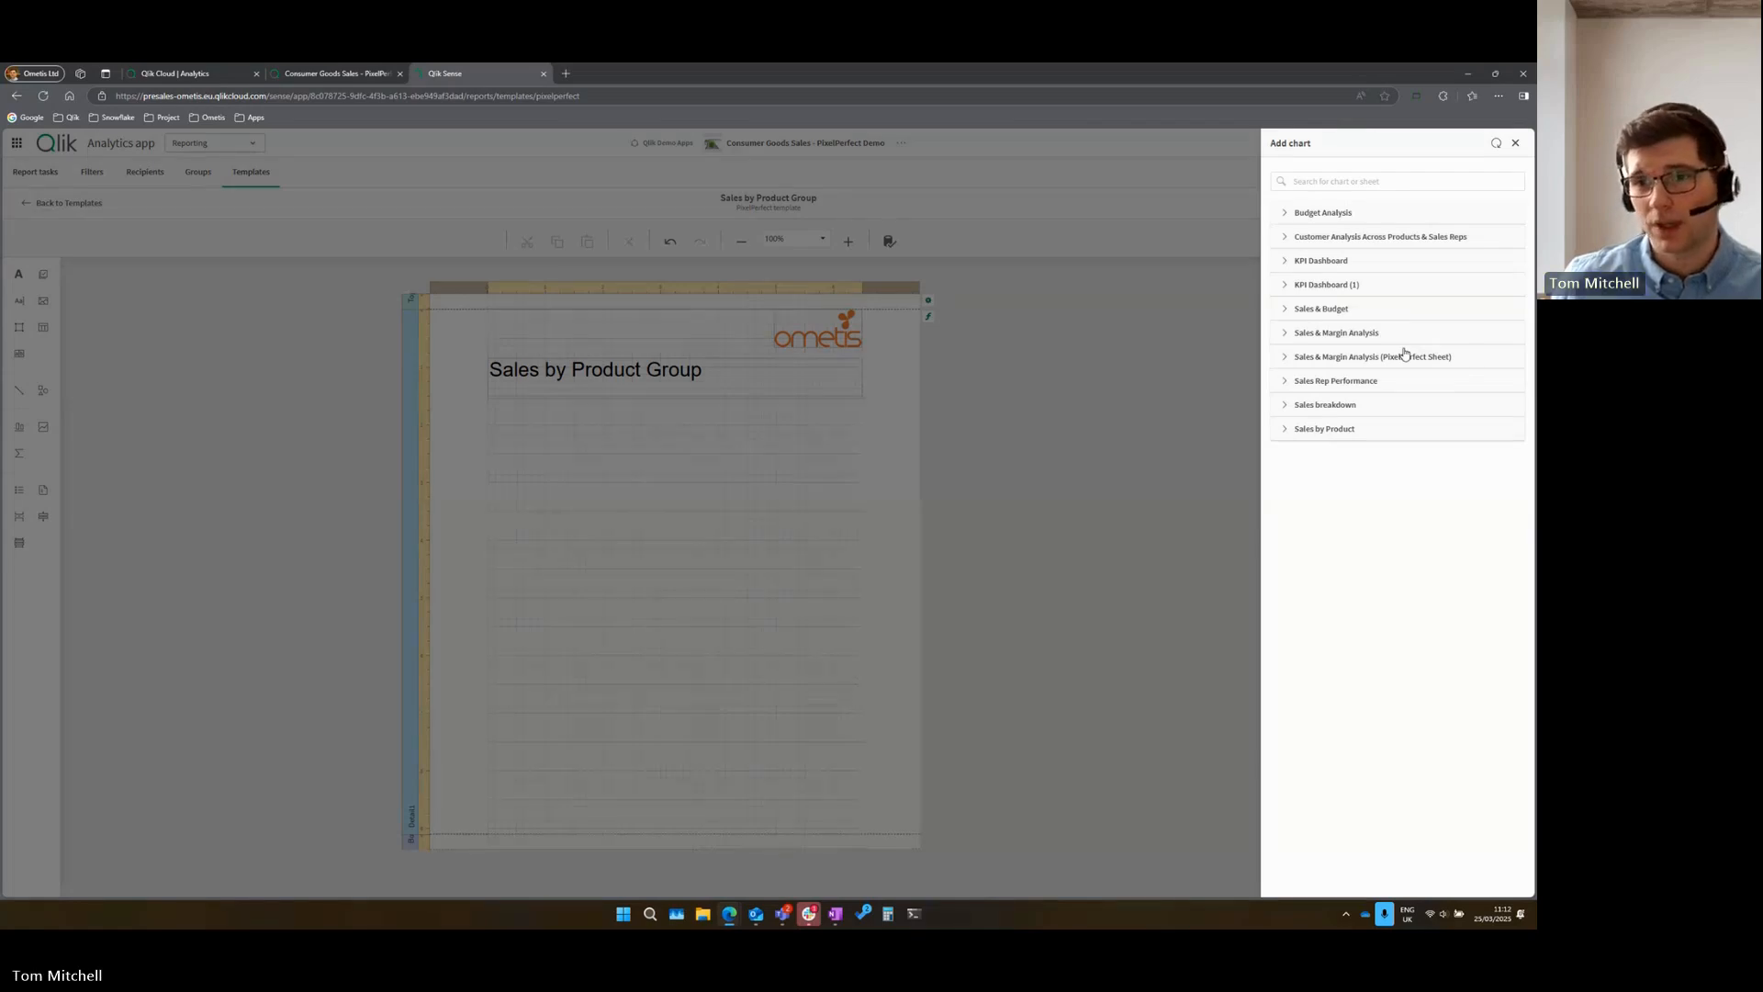
click(1285, 434)
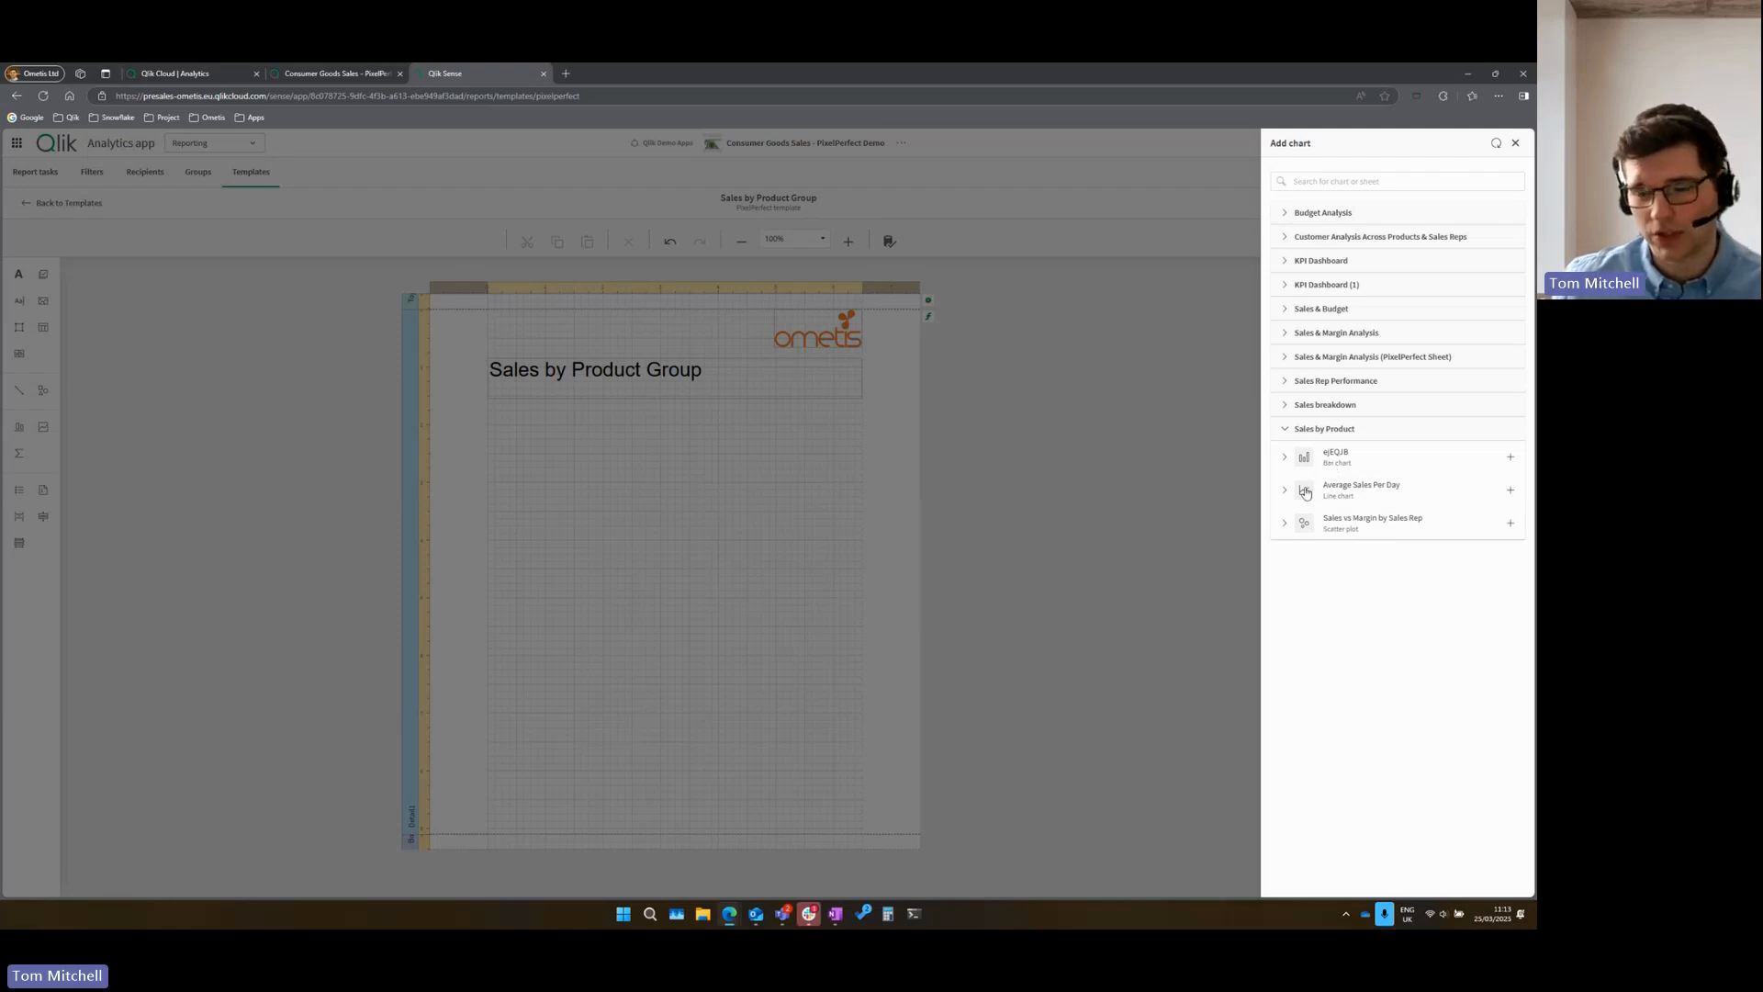
click(1285, 459)
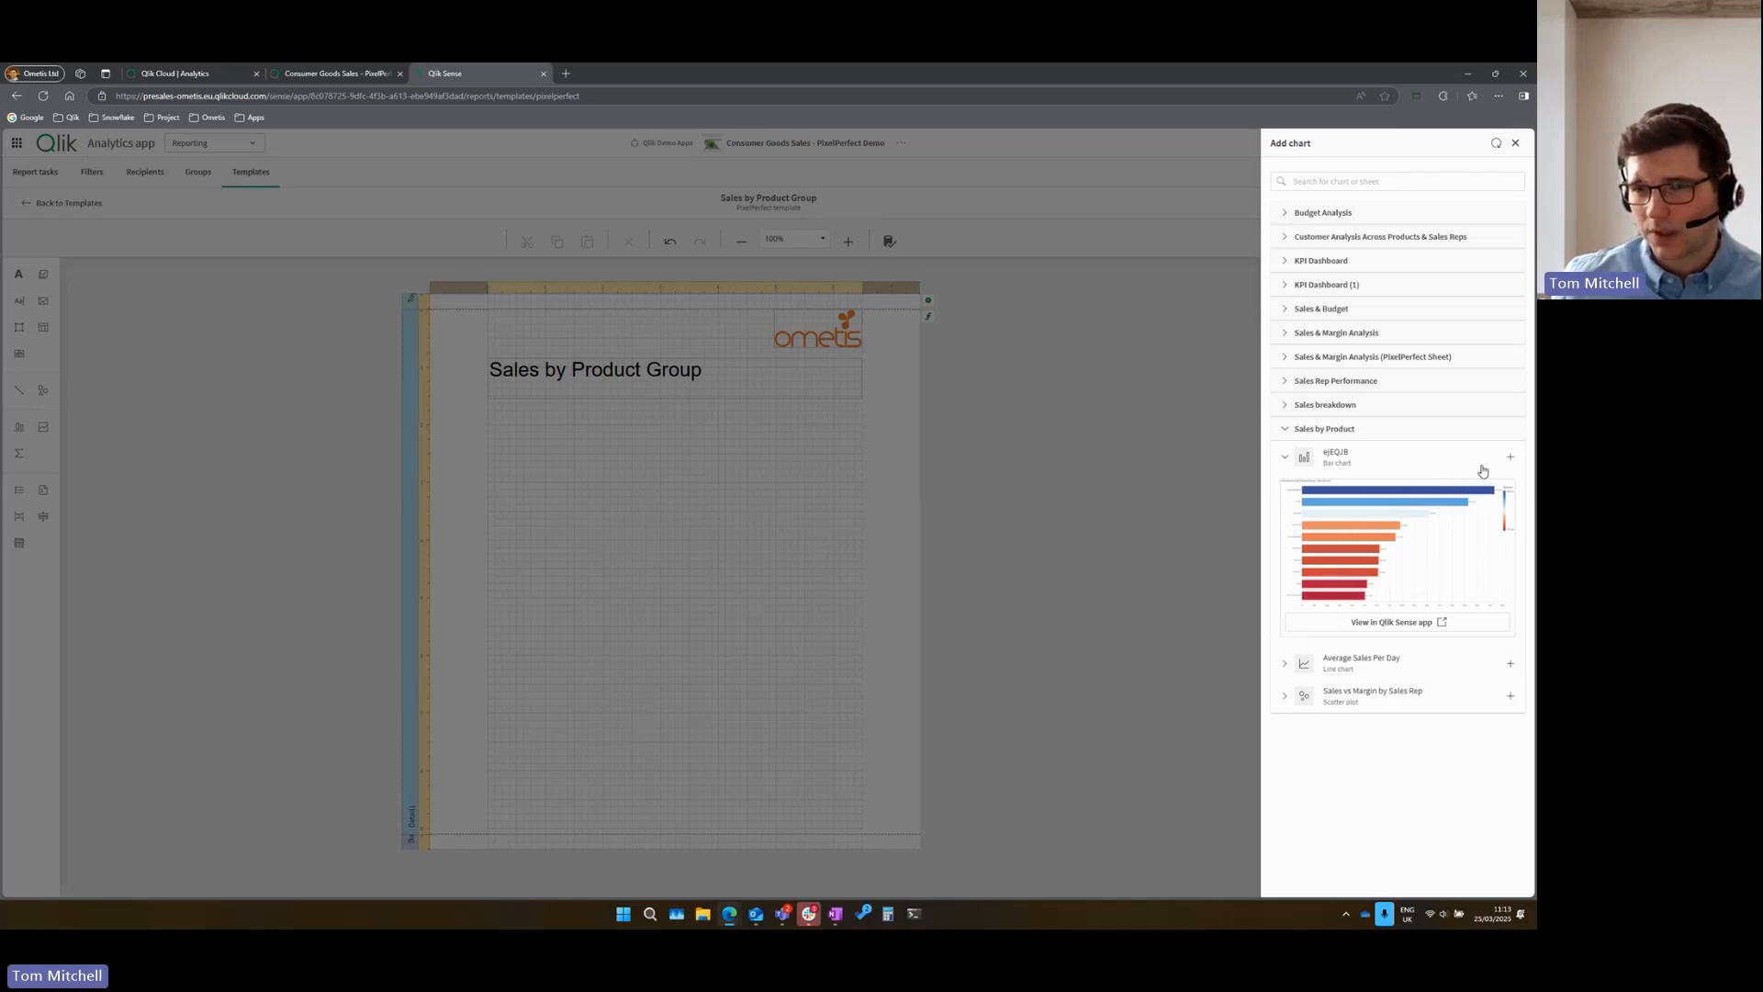
click(1510, 457)
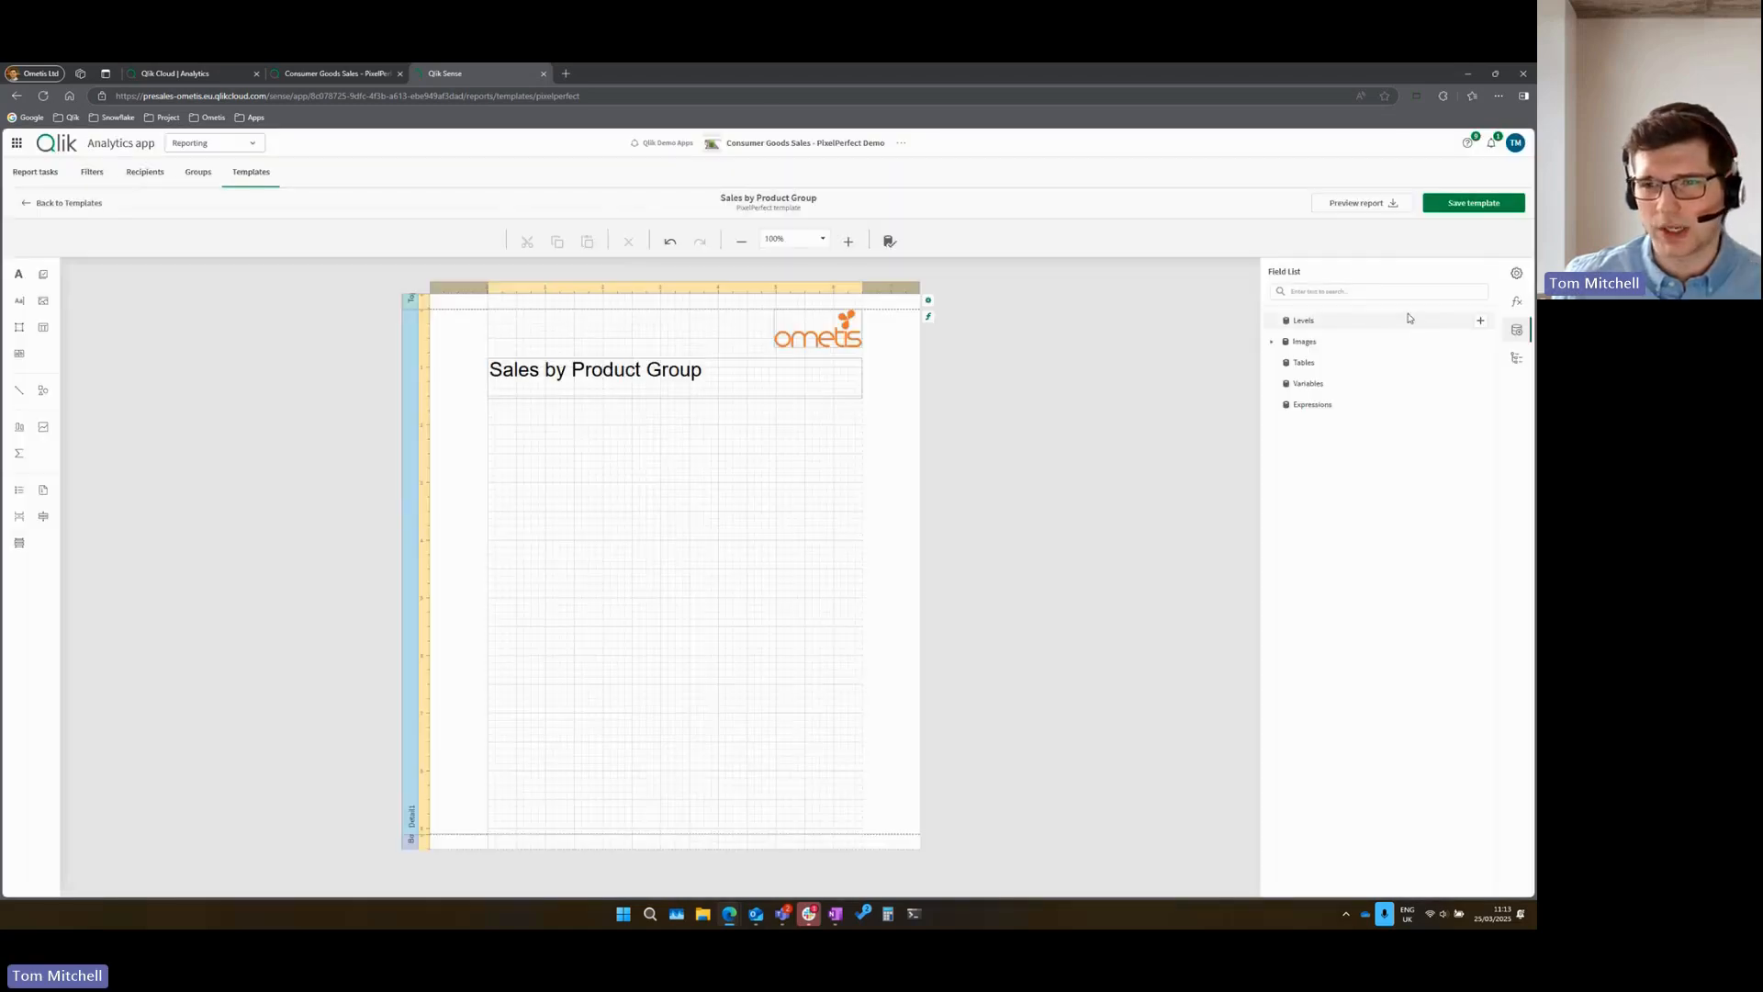
- Place the ejEQJB chart image below the title, enlarged to fill the remaining printable area, and save the template
click(1271, 345)
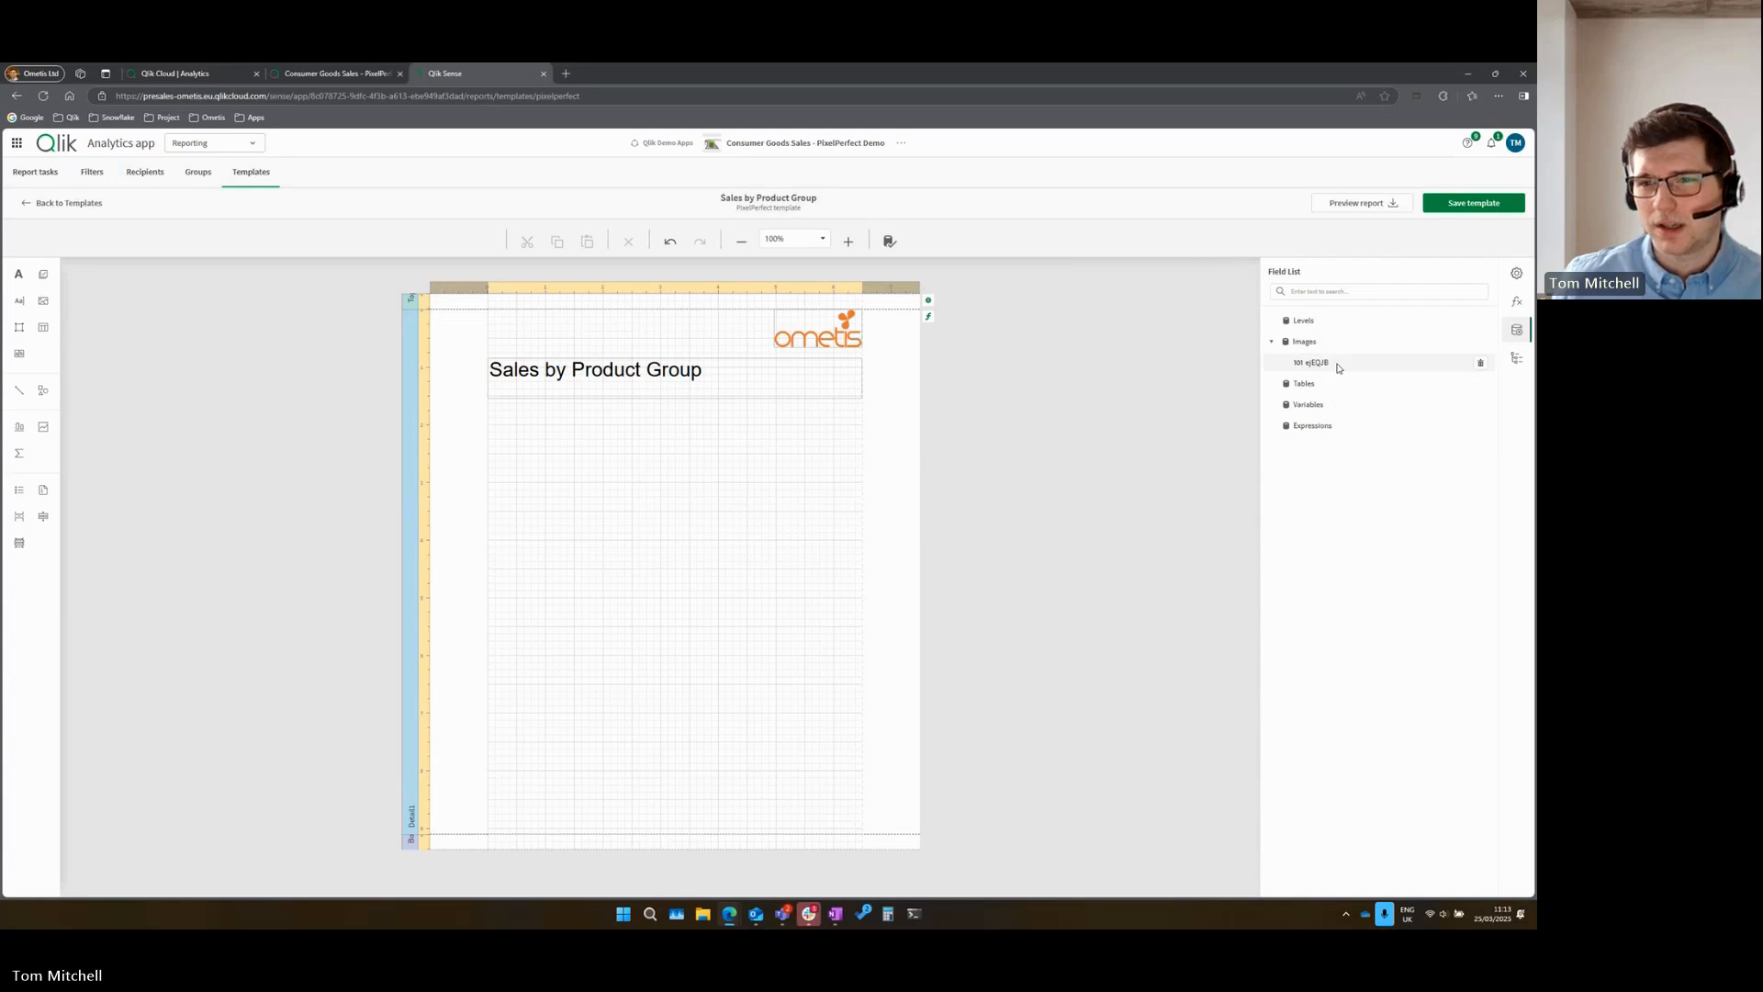
drag(1335, 364, 490, 429)
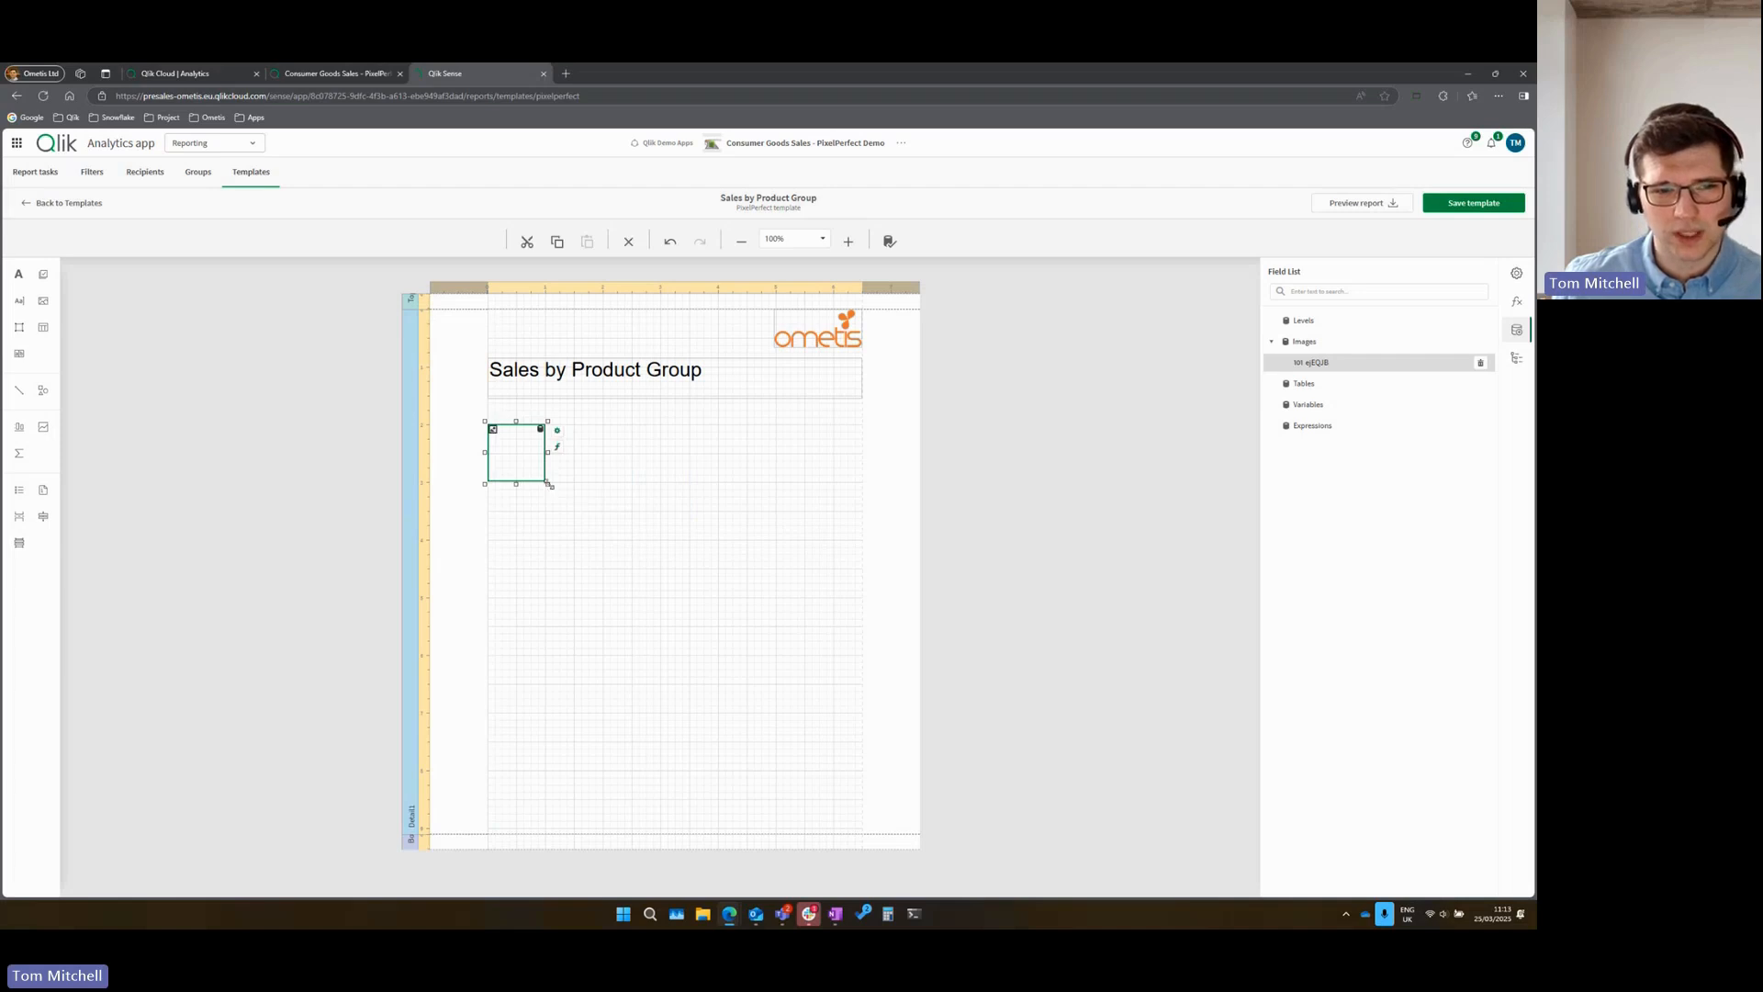
drag(547, 483, 867, 831)
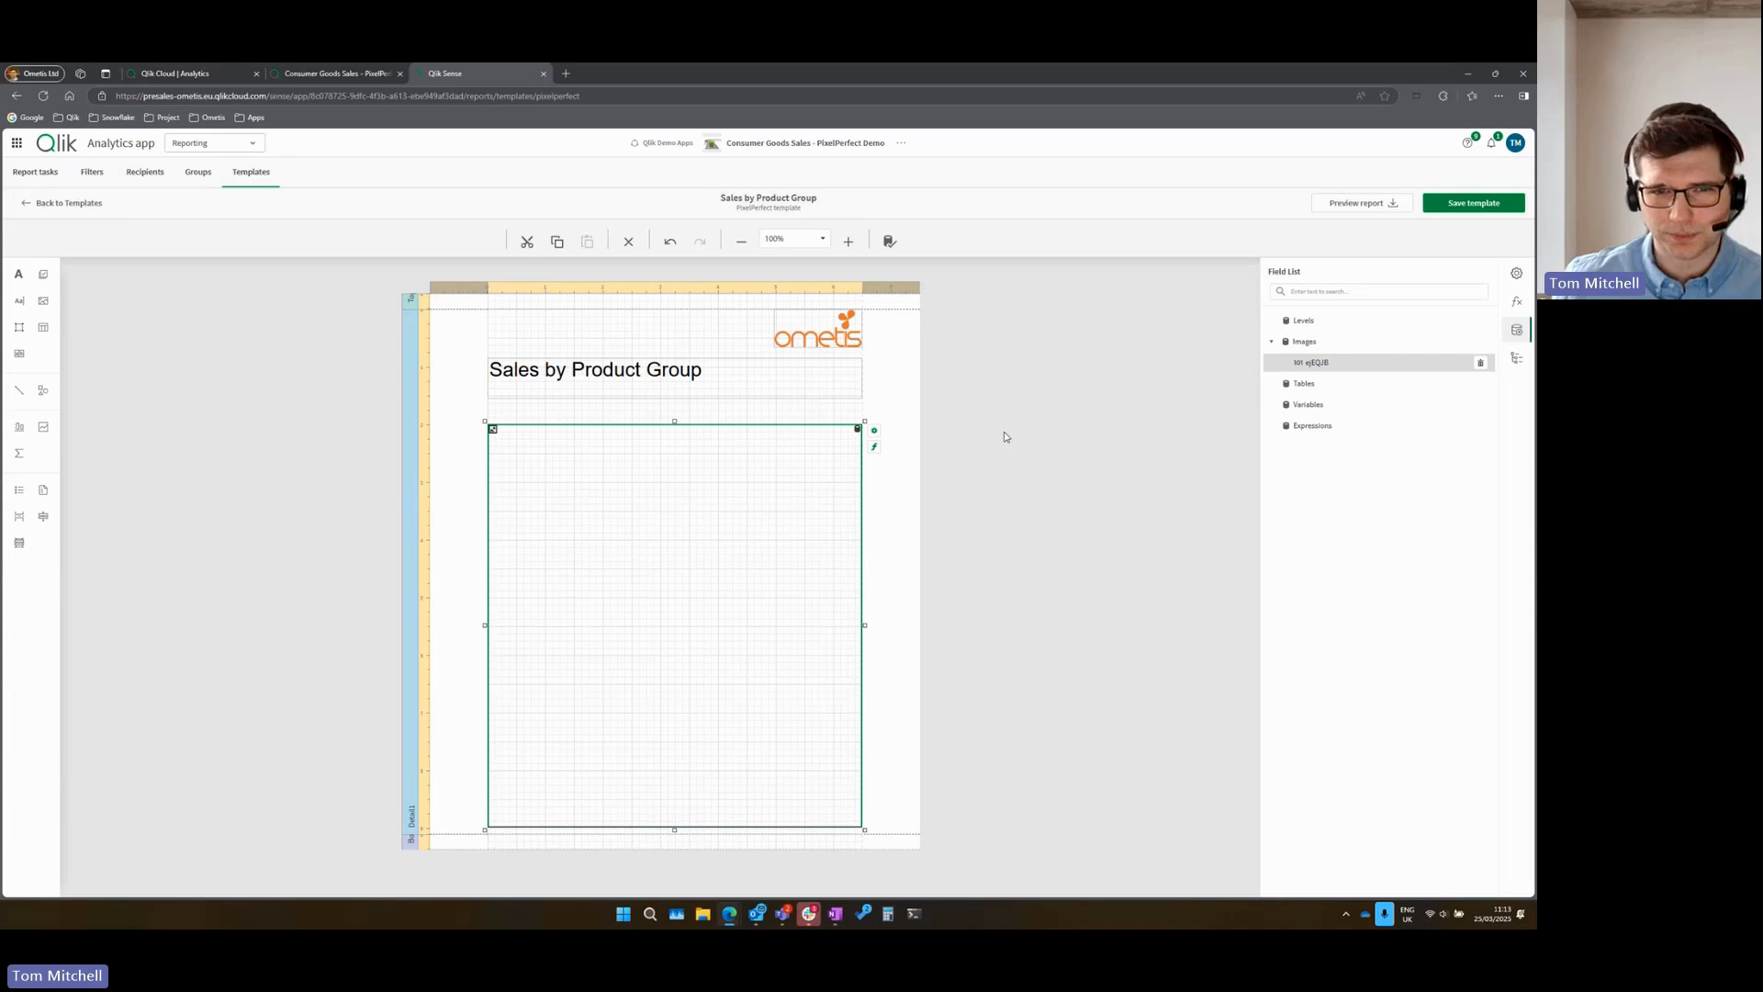
click(1007, 400)
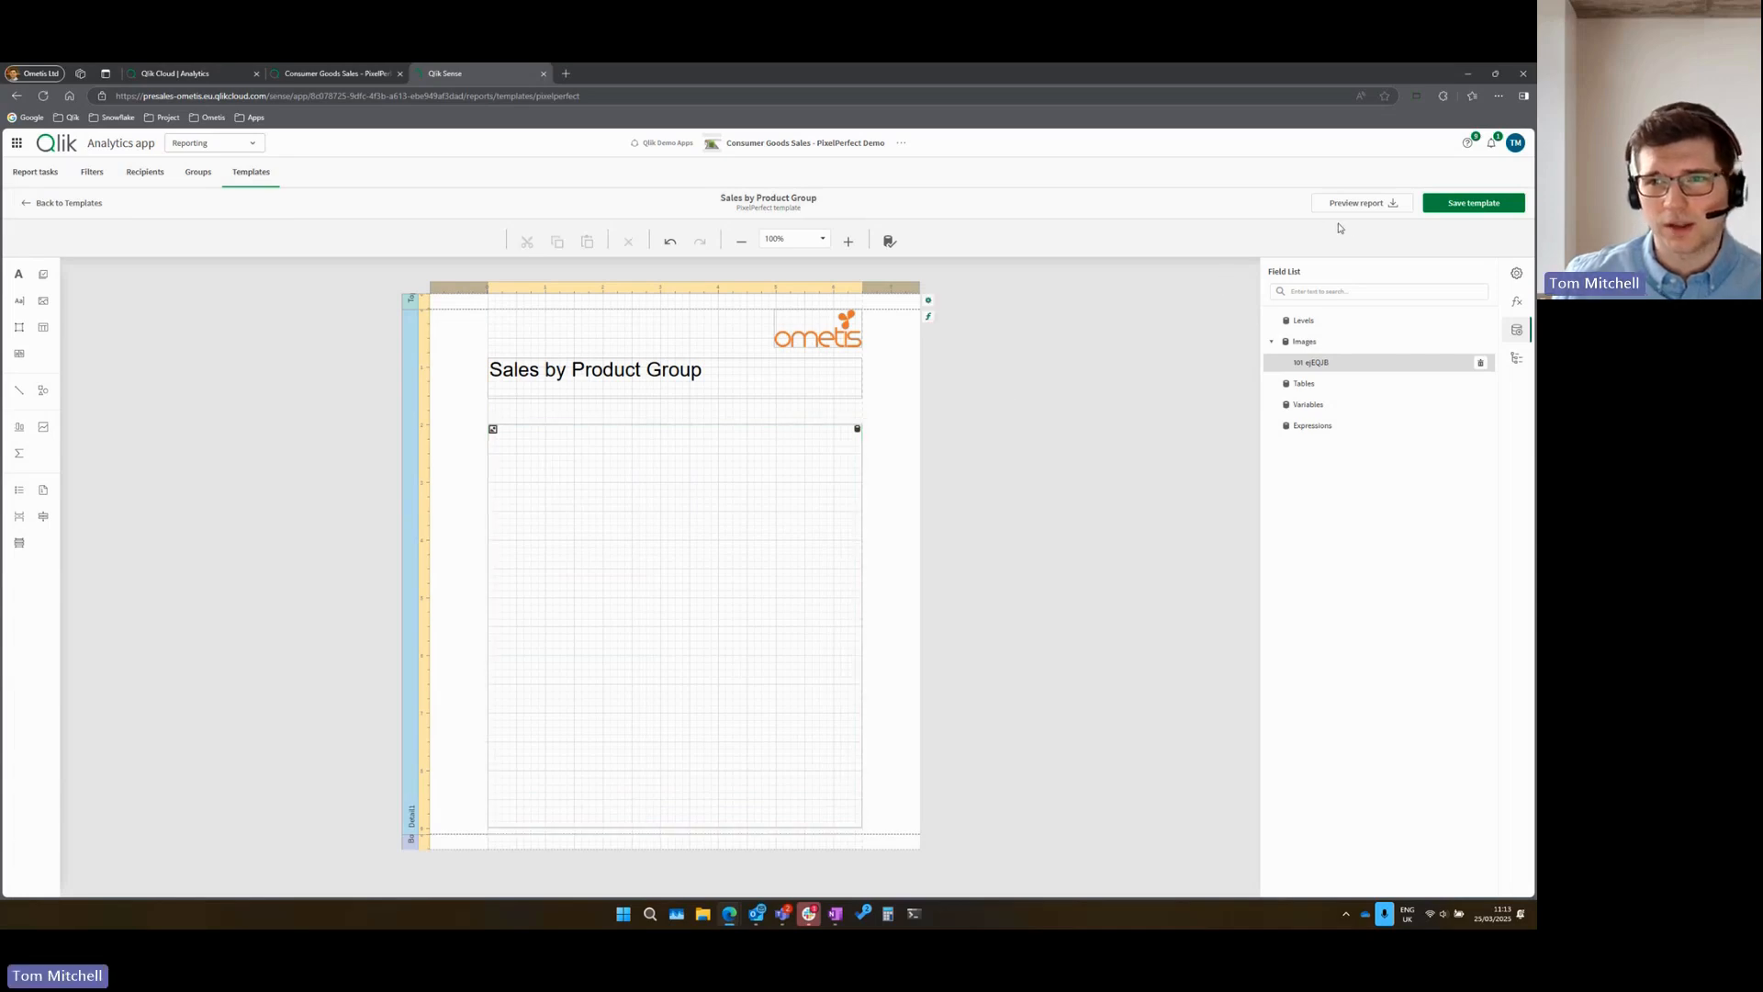
click(1437, 204)
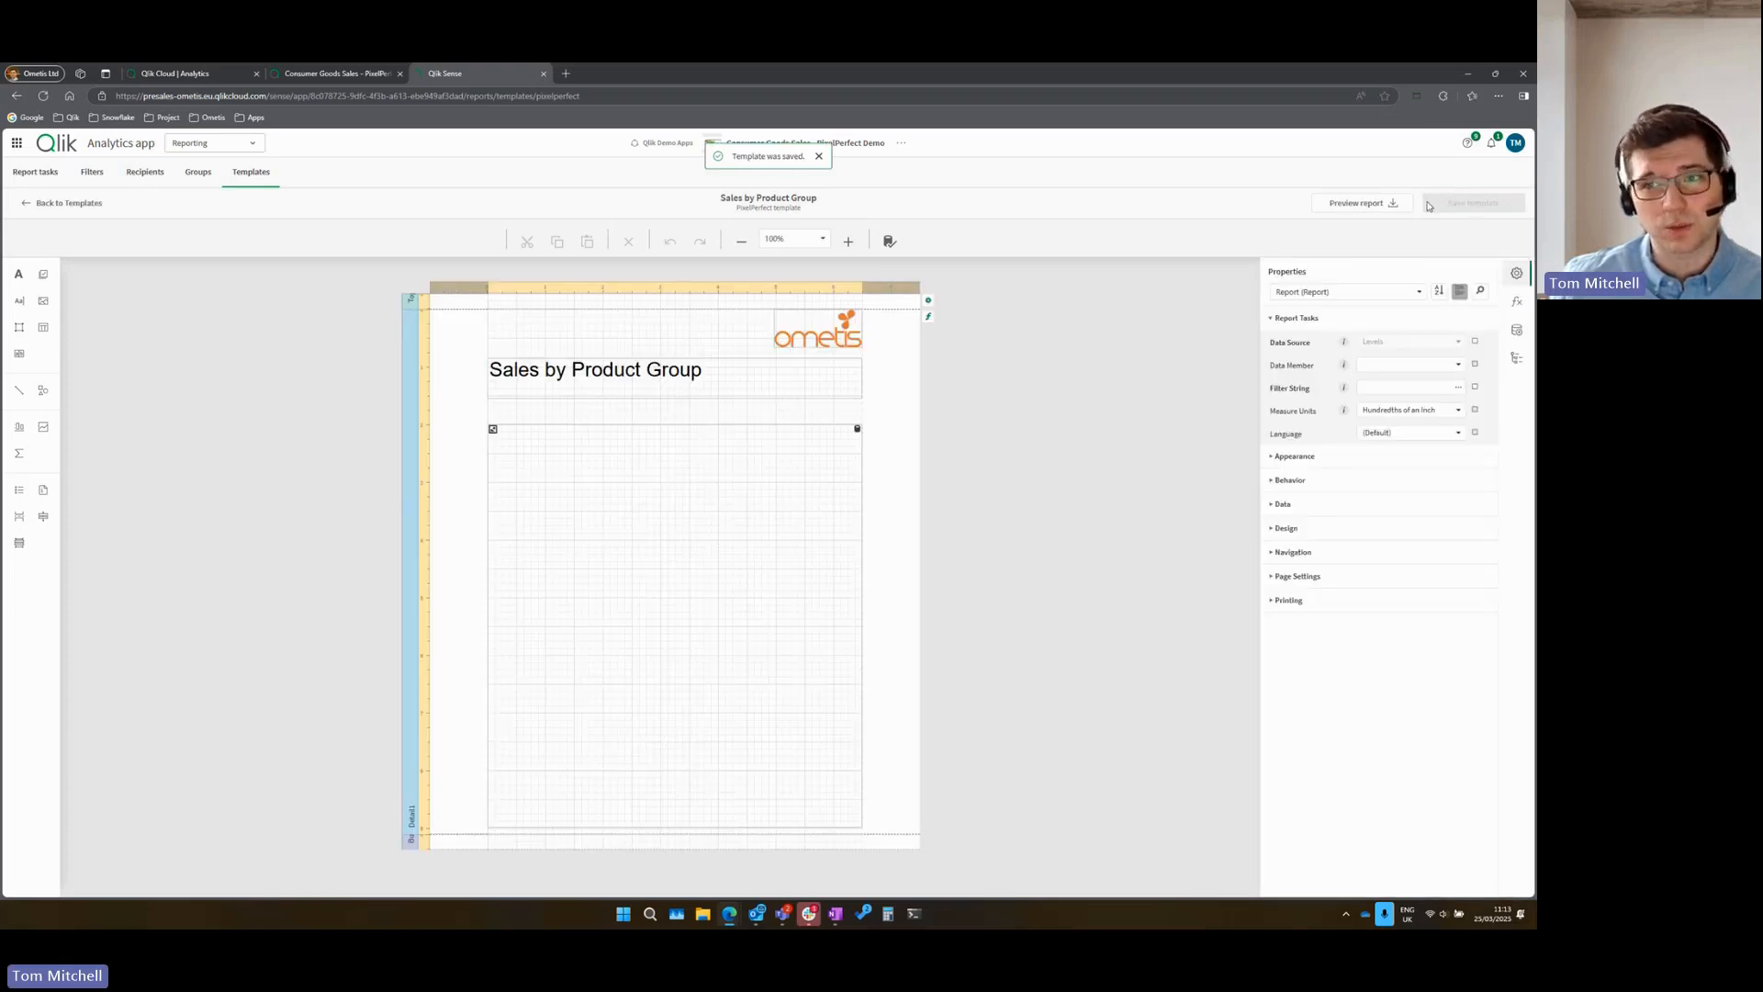
- Extend the chart picture box's top edge slightly closer to the title and save the template
click(655, 495)
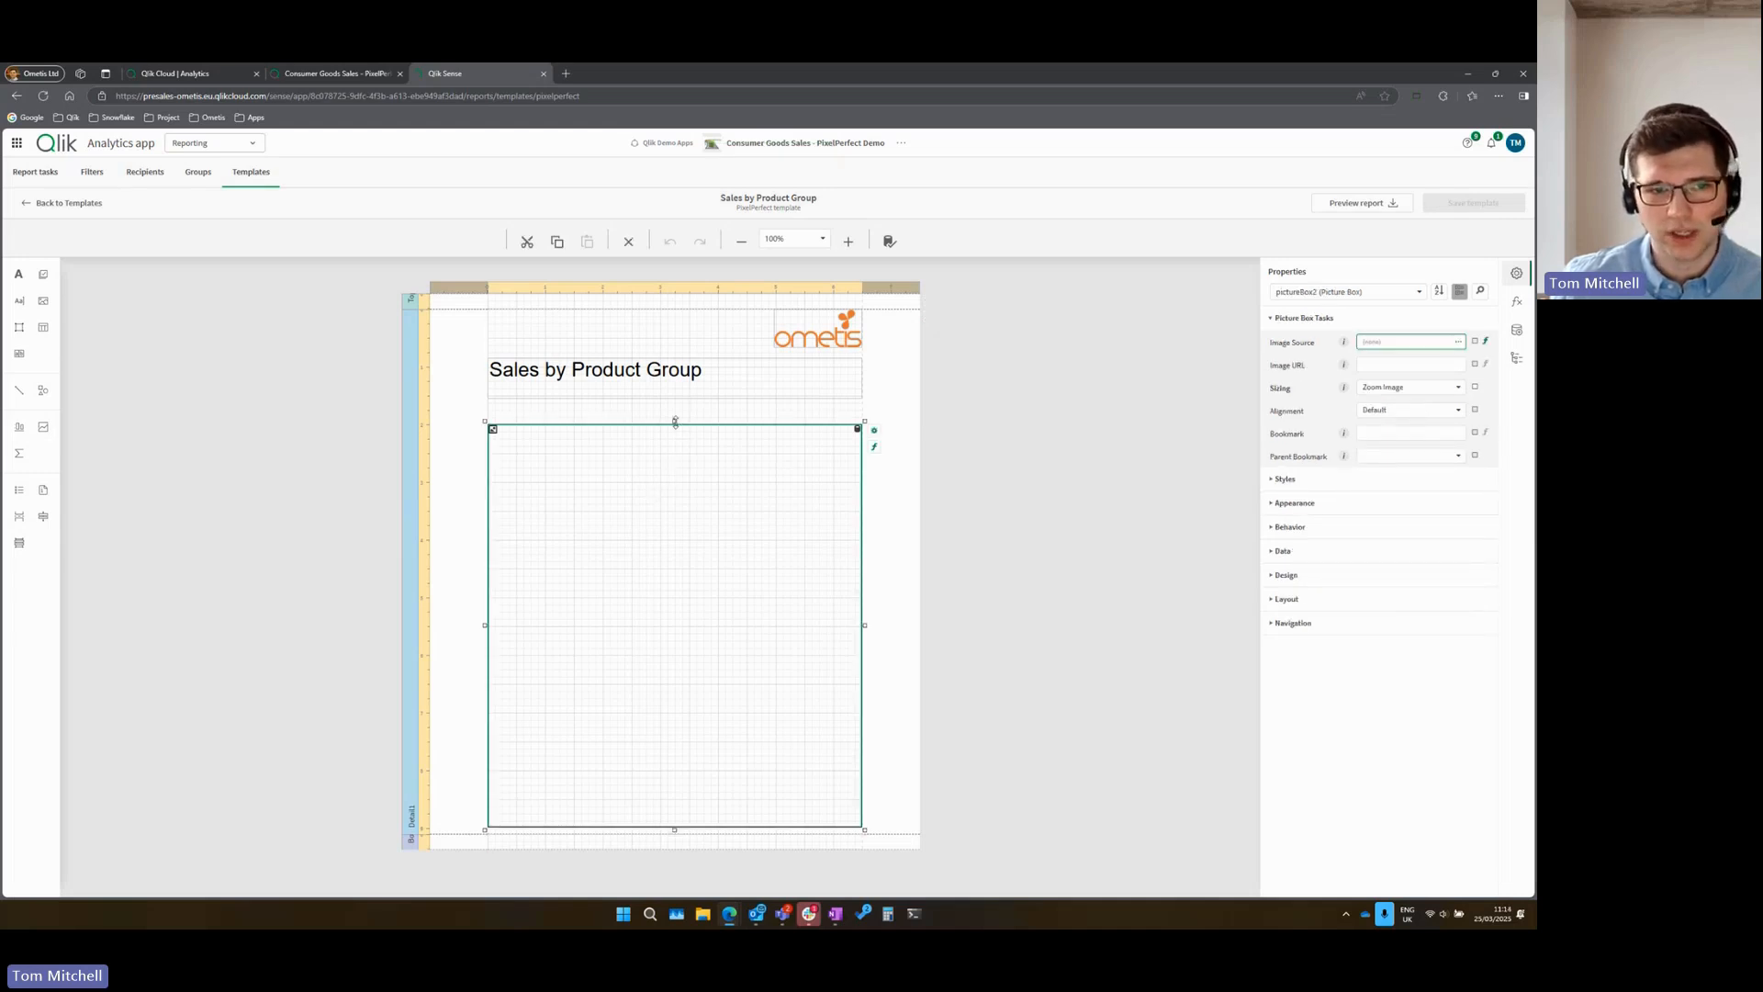
drag(675, 422, 675, 428)
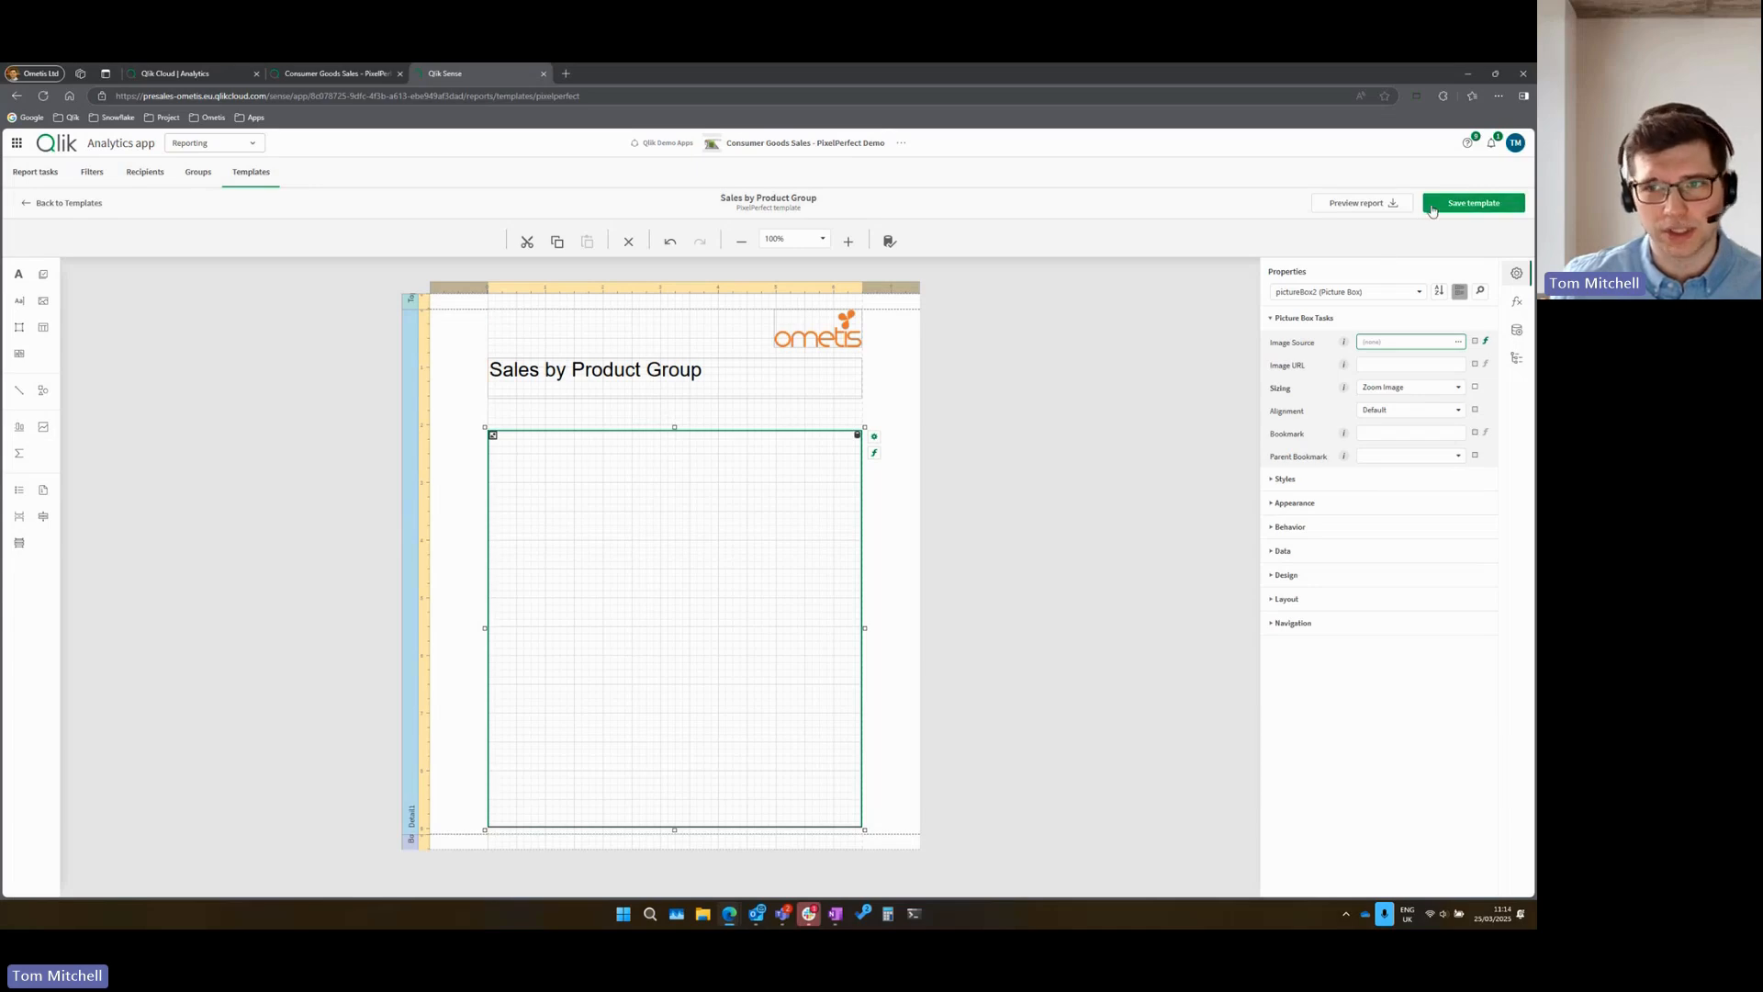
drag(674, 435, 677, 418)
click(1435, 206)
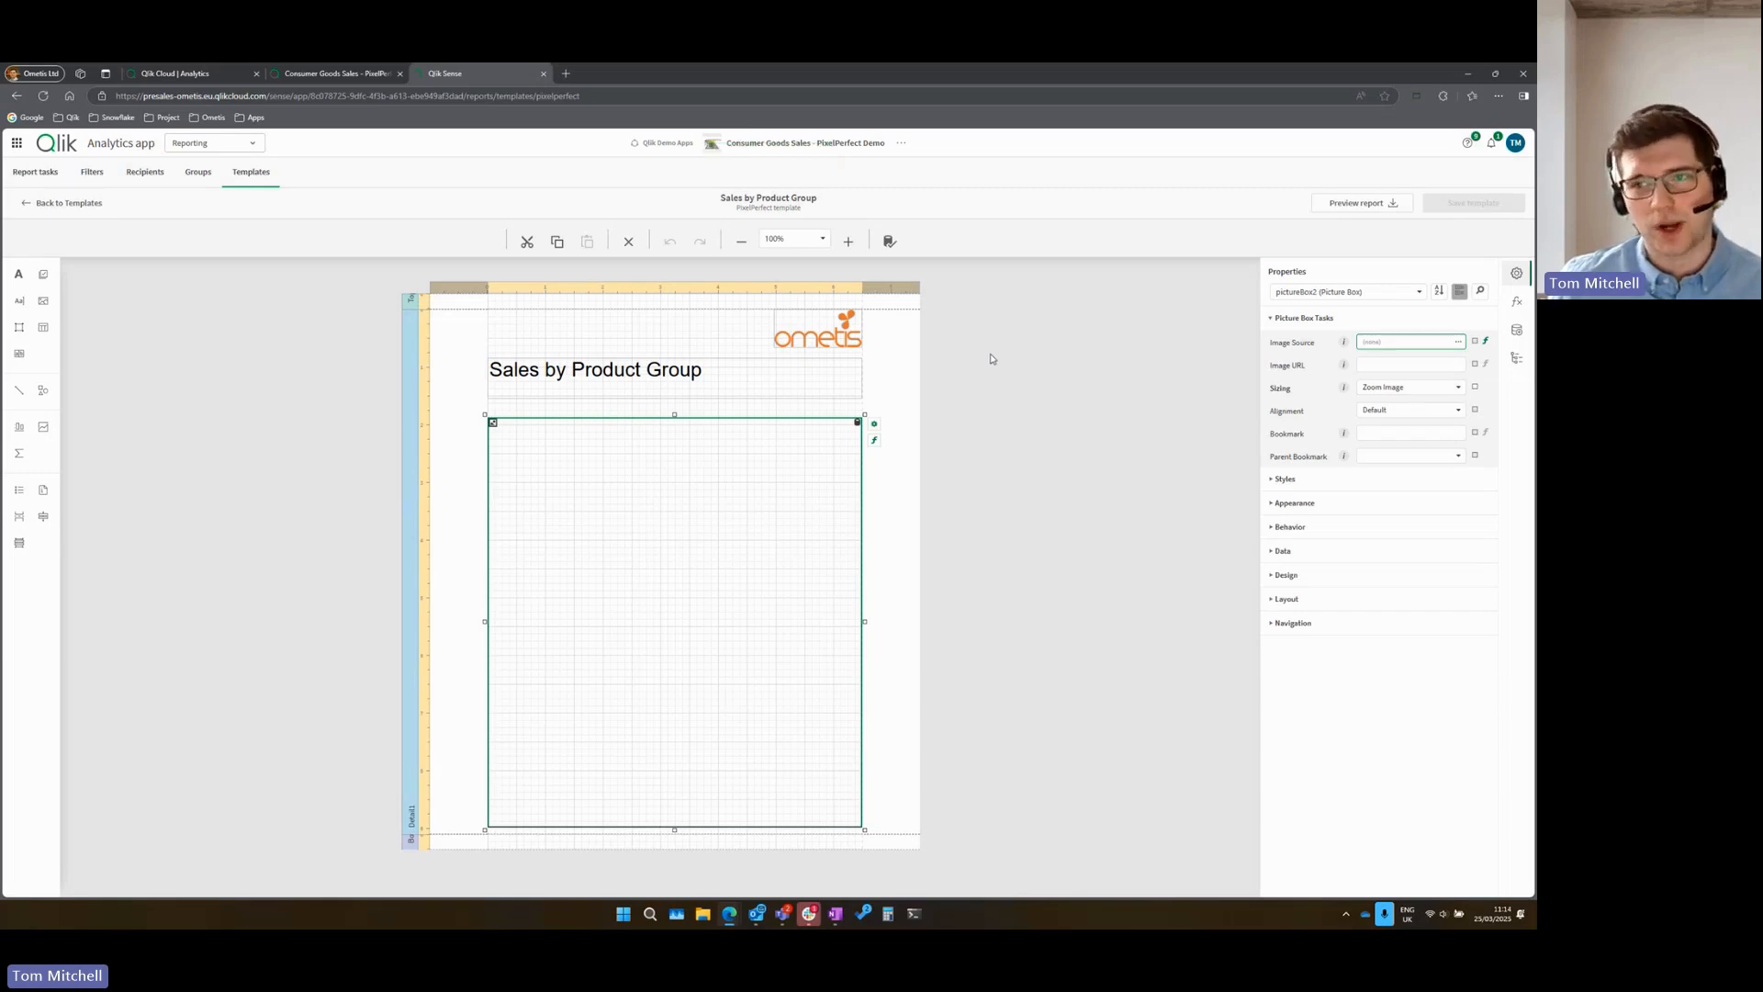
click(1047, 316)
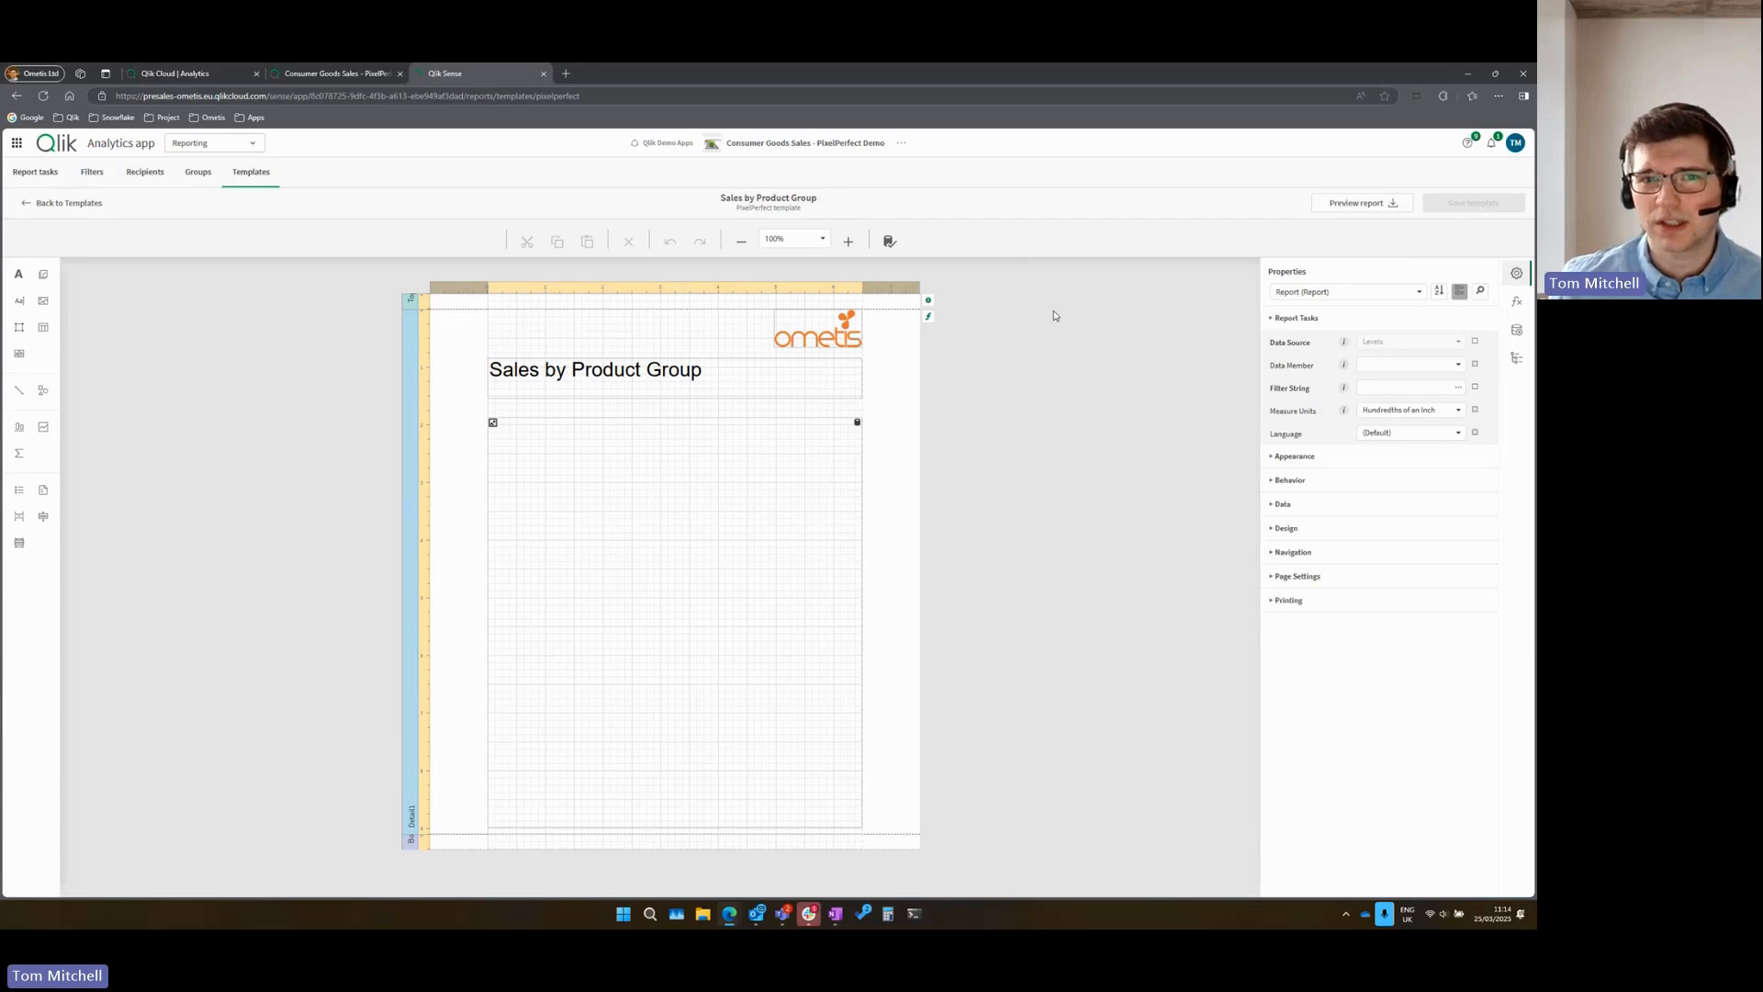
- Generate a report preview, check the downloaded PDF's layout, and close it
click(1320, 204)
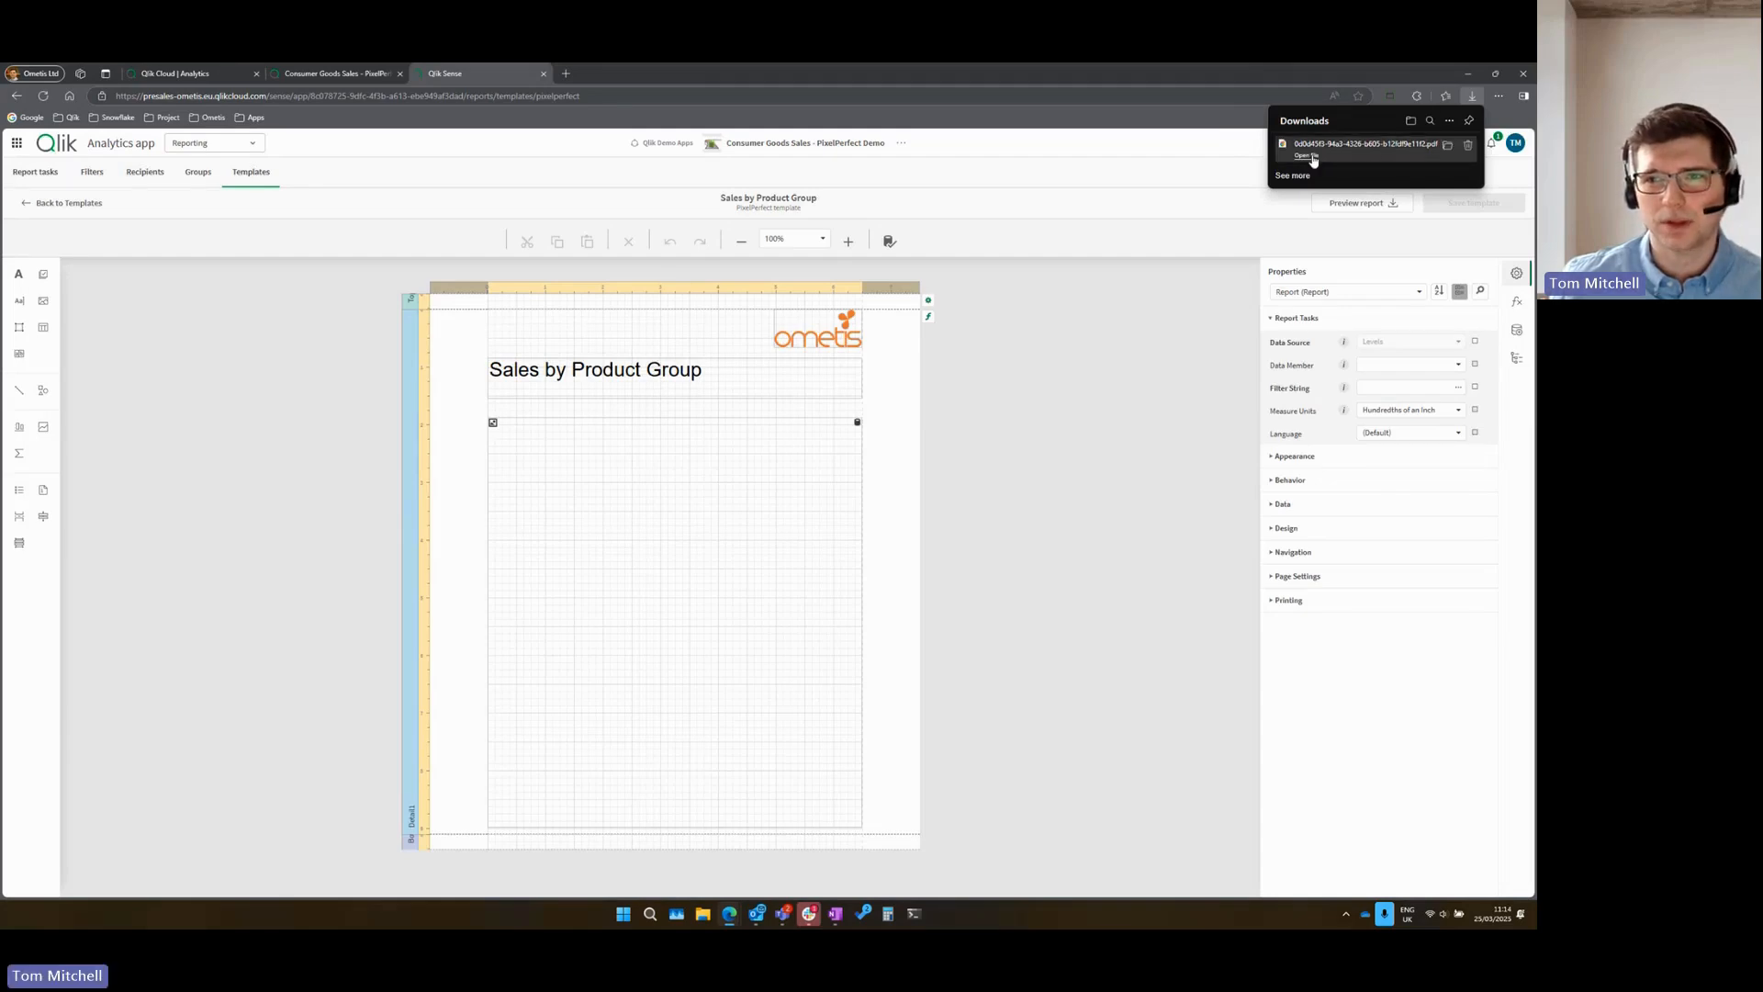
click(1318, 154)
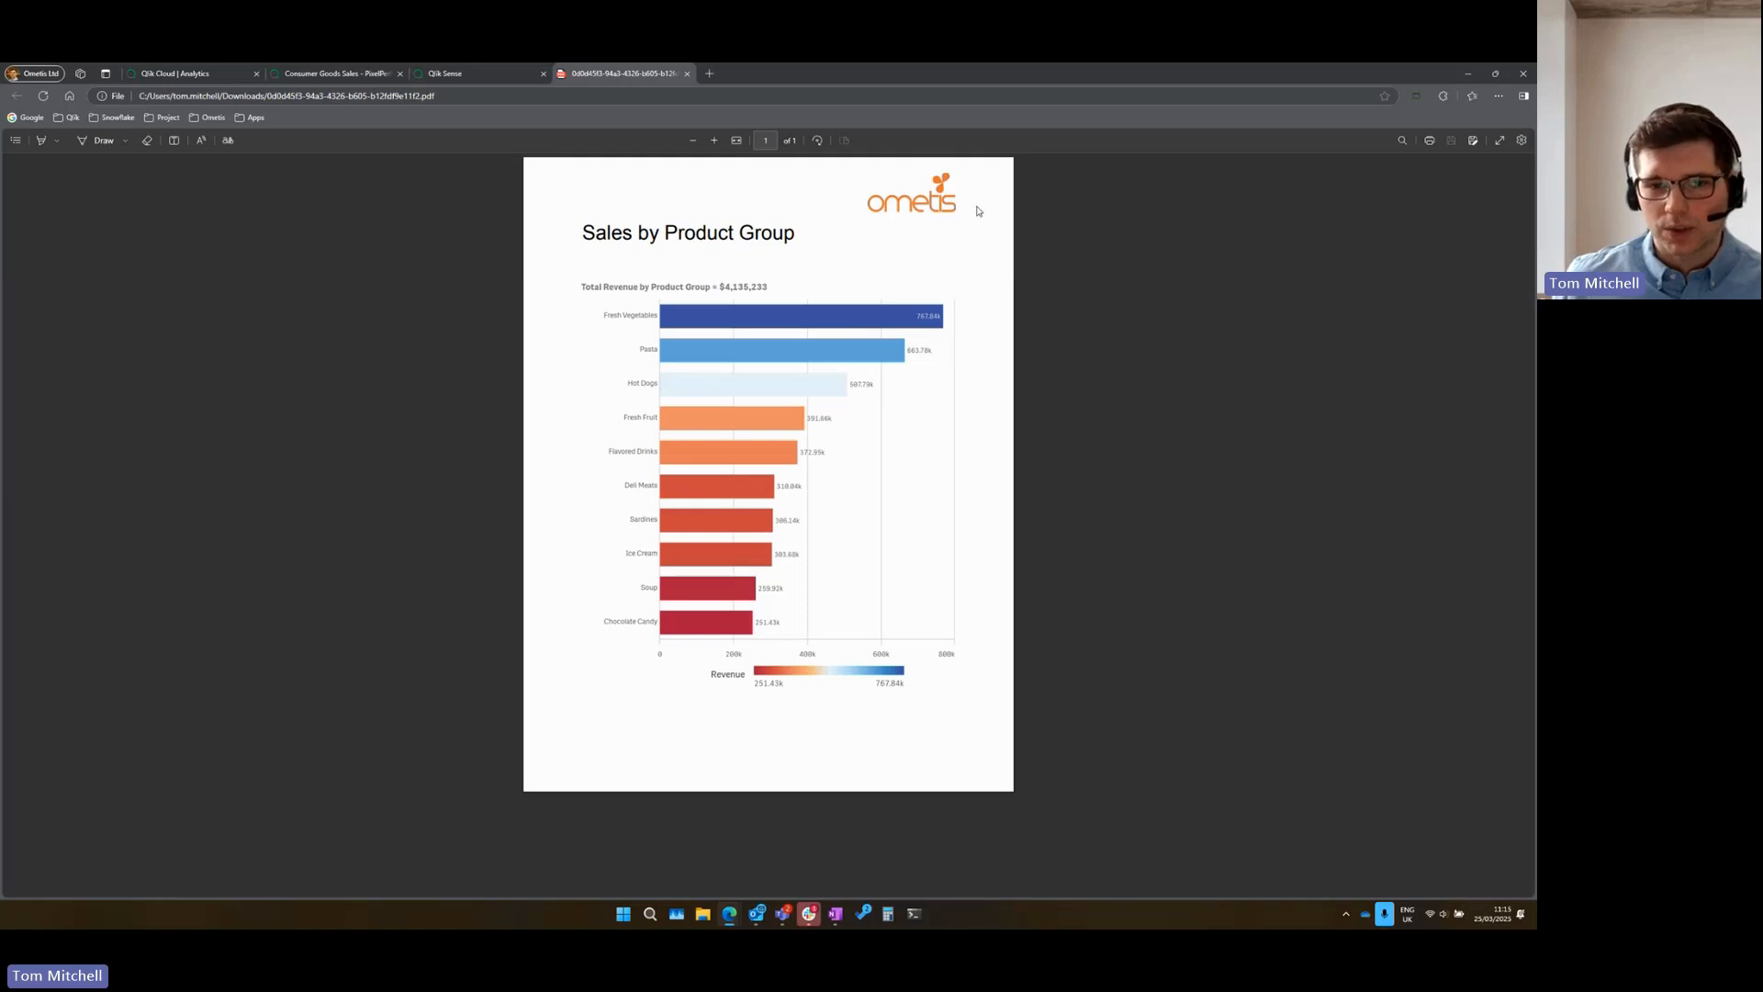
middle_click(633, 81)
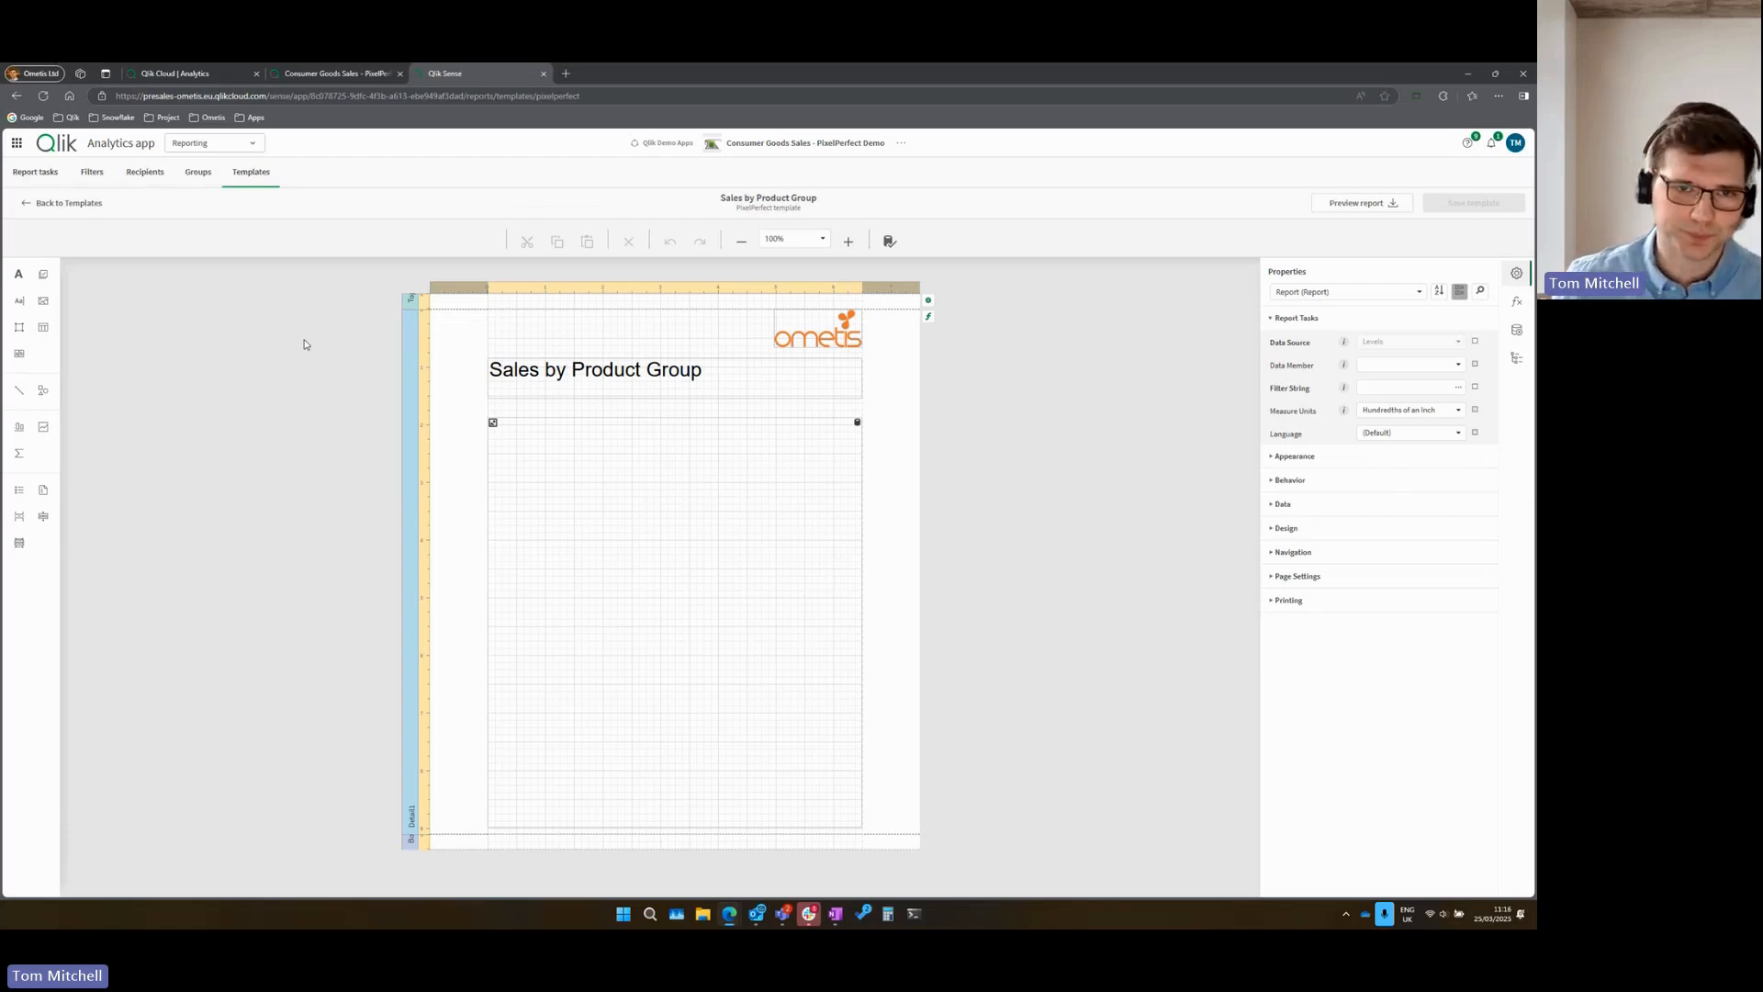
- Return to the templates list and open the Sales Performance by State template for editing
click(28, 203)
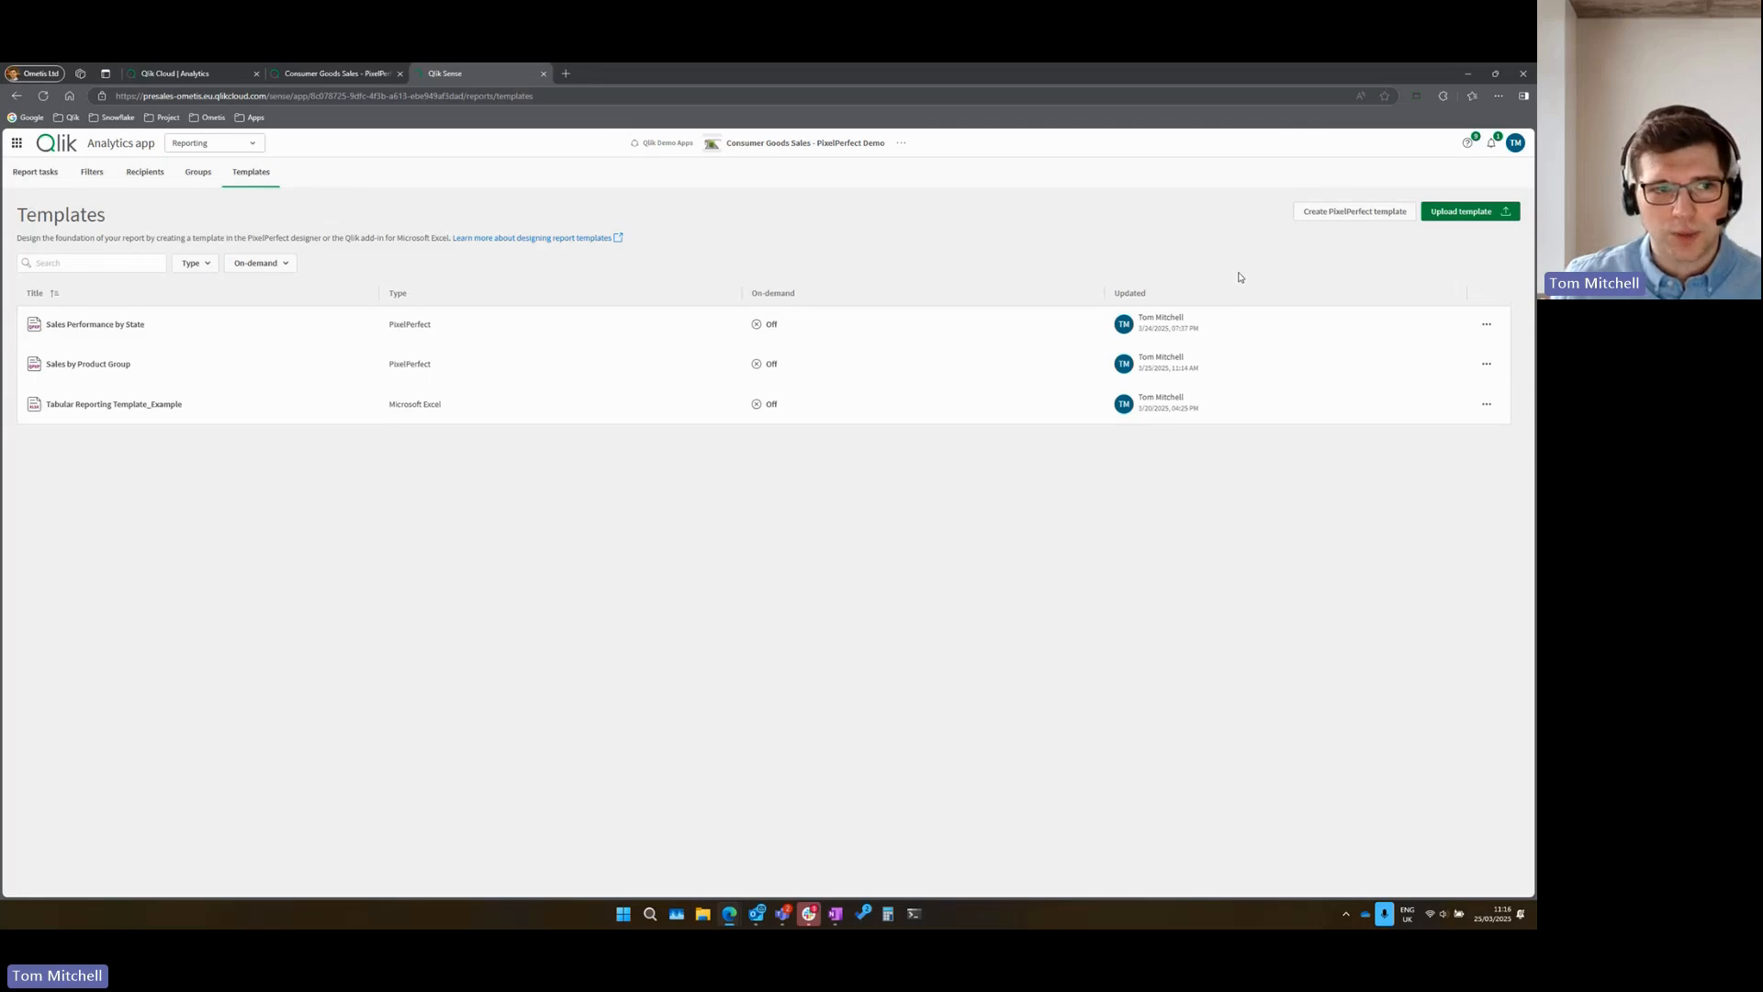
click(1487, 325)
click(1481, 352)
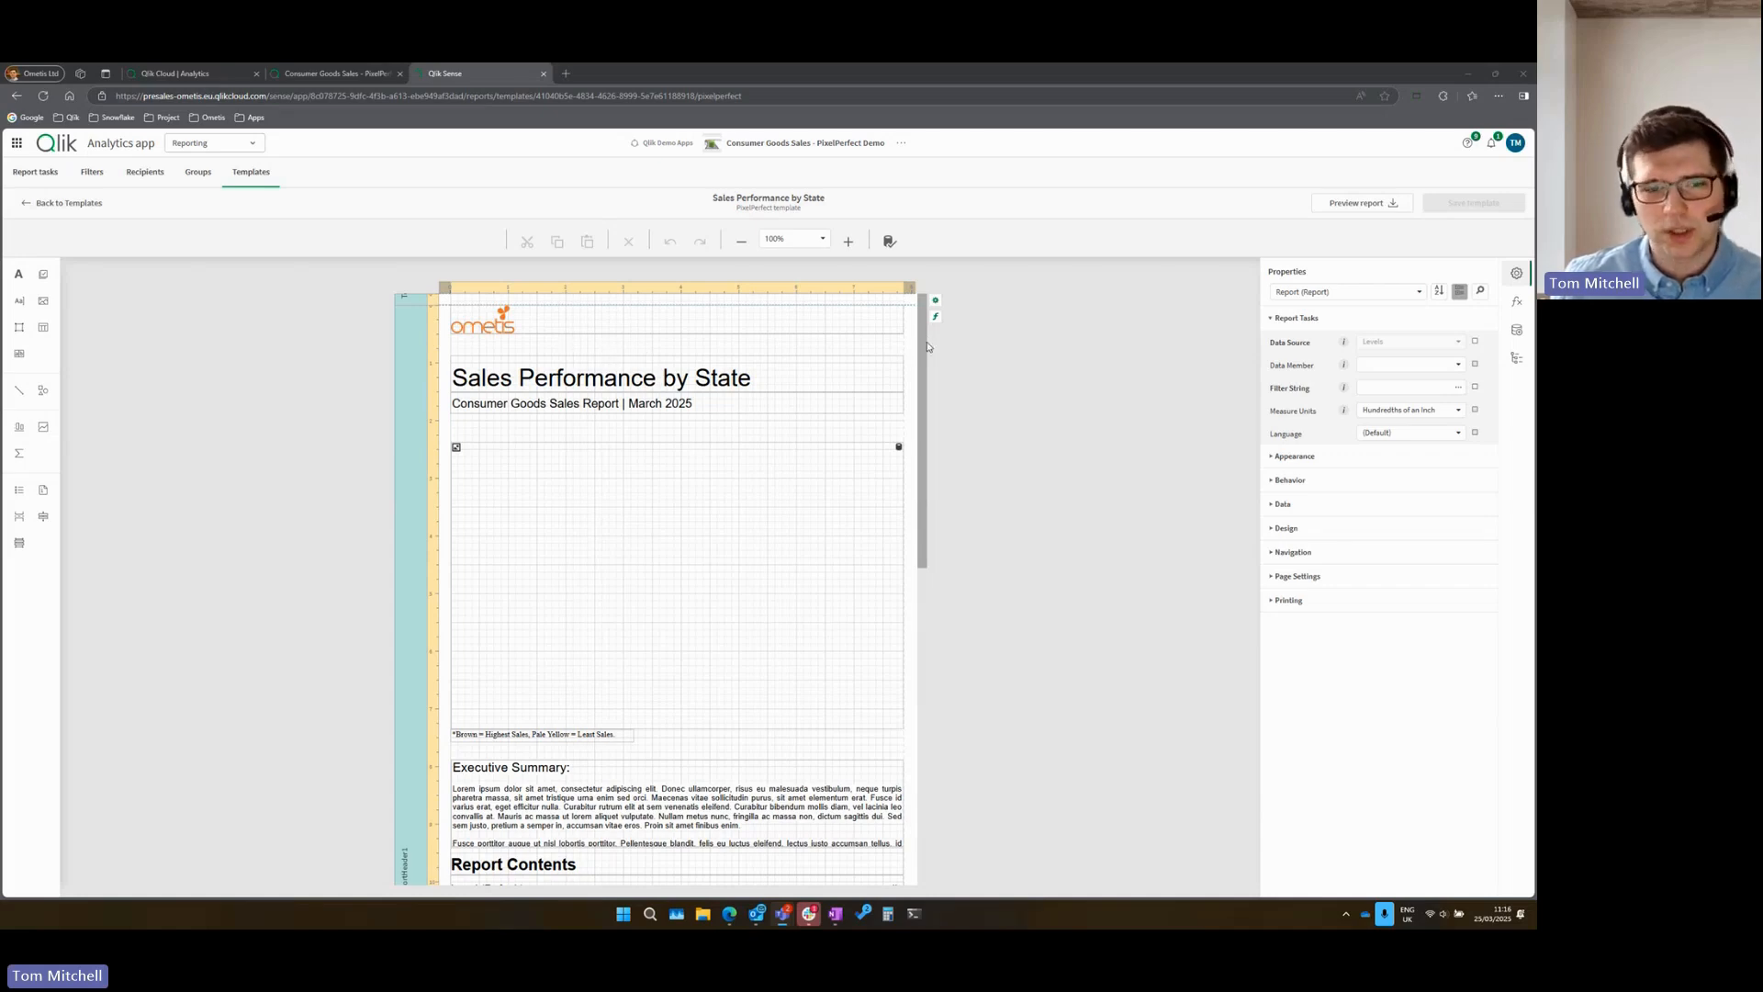
- Examine the Sales Performance by State layout, from the report header and contents to the repeating state detail section and page footer
drag(925, 346, 925, 380)
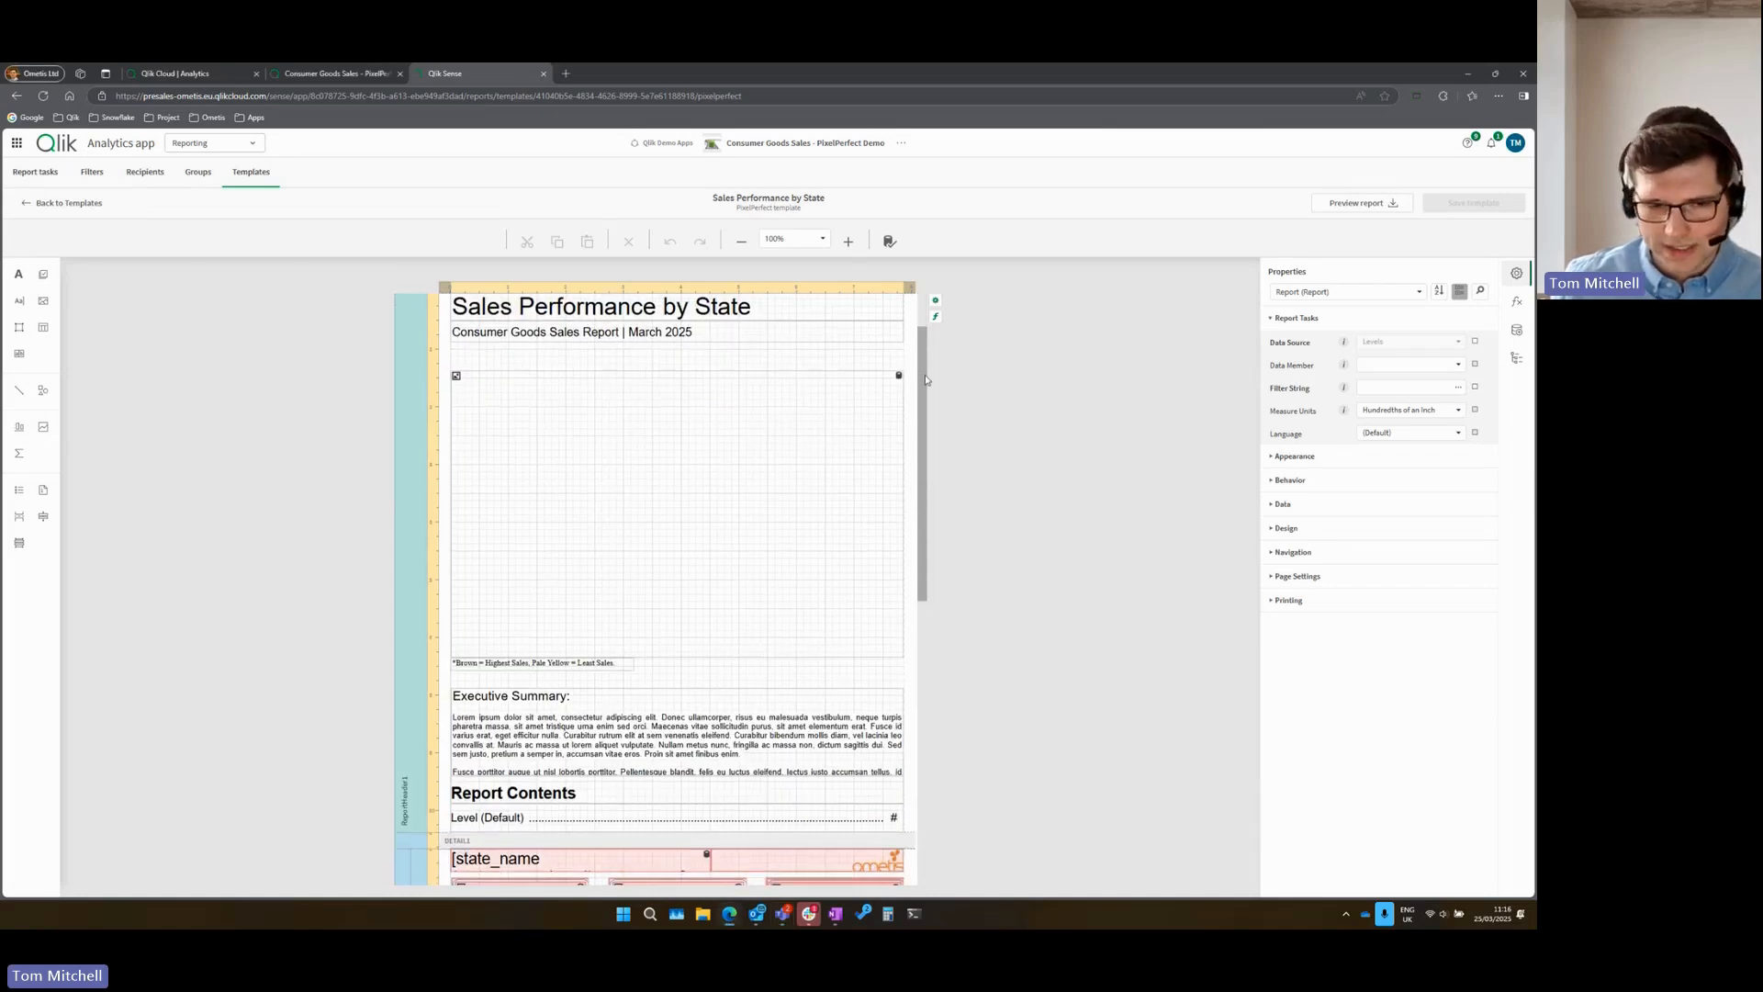
scroll(925, 380, down, 1)
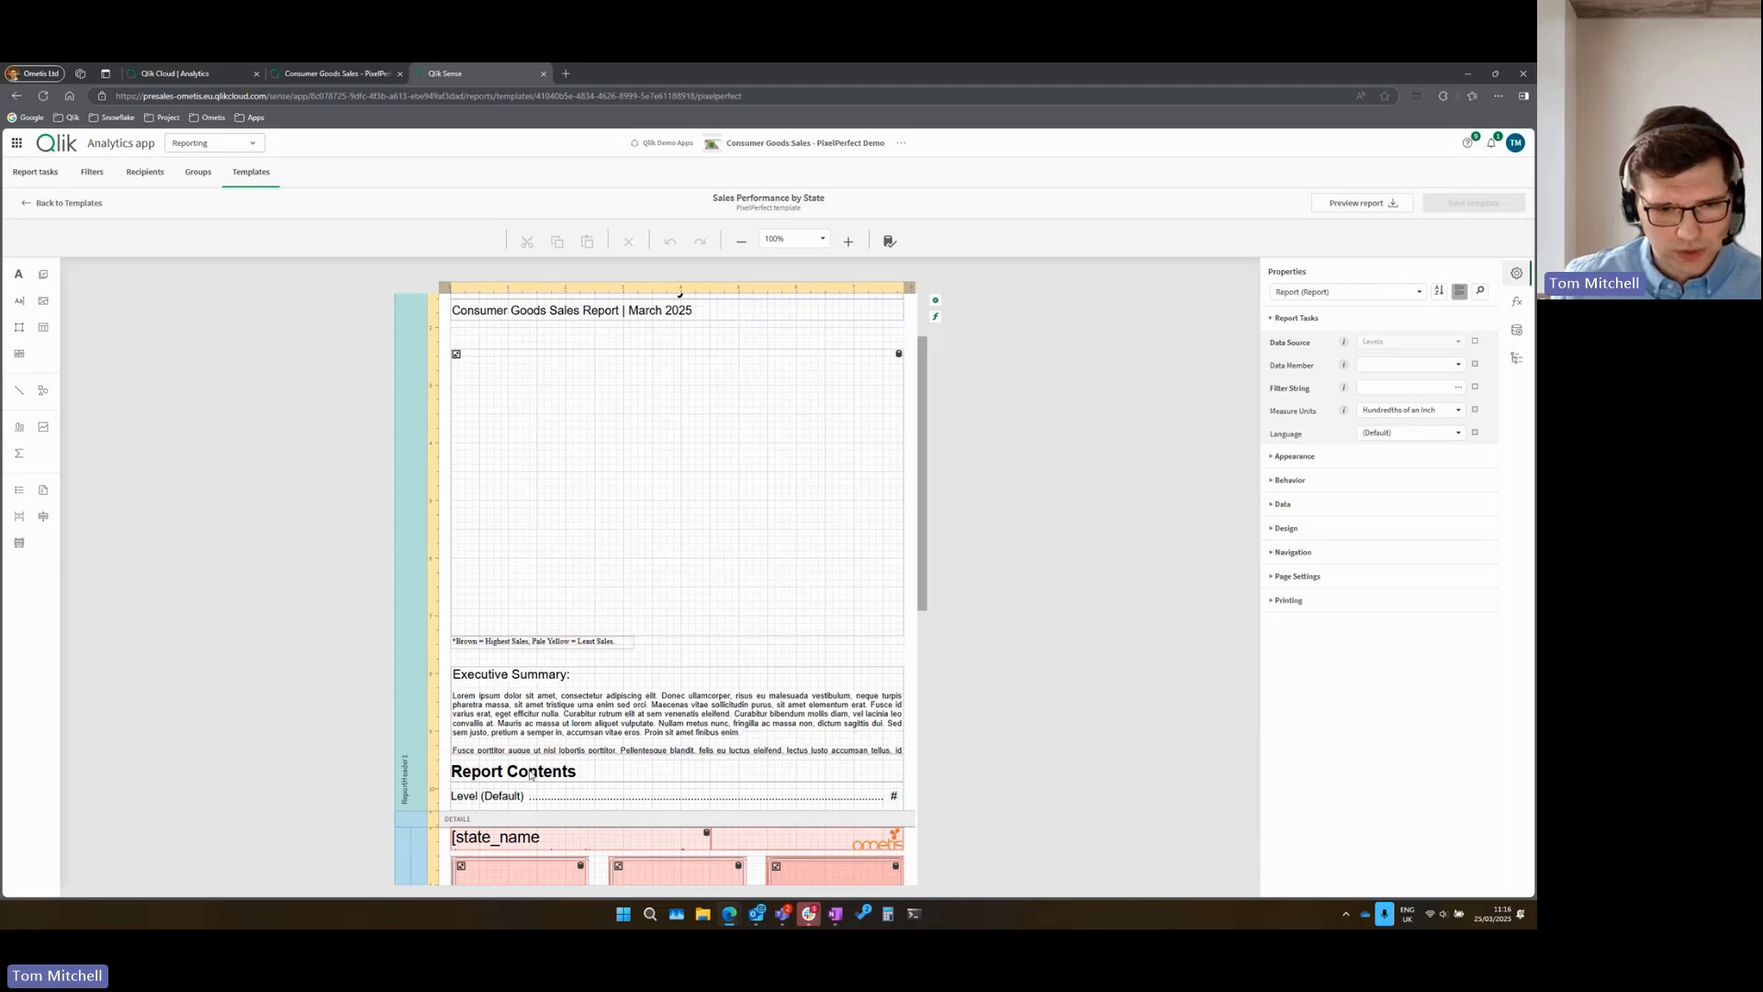
scroll(531, 775, down, 5)
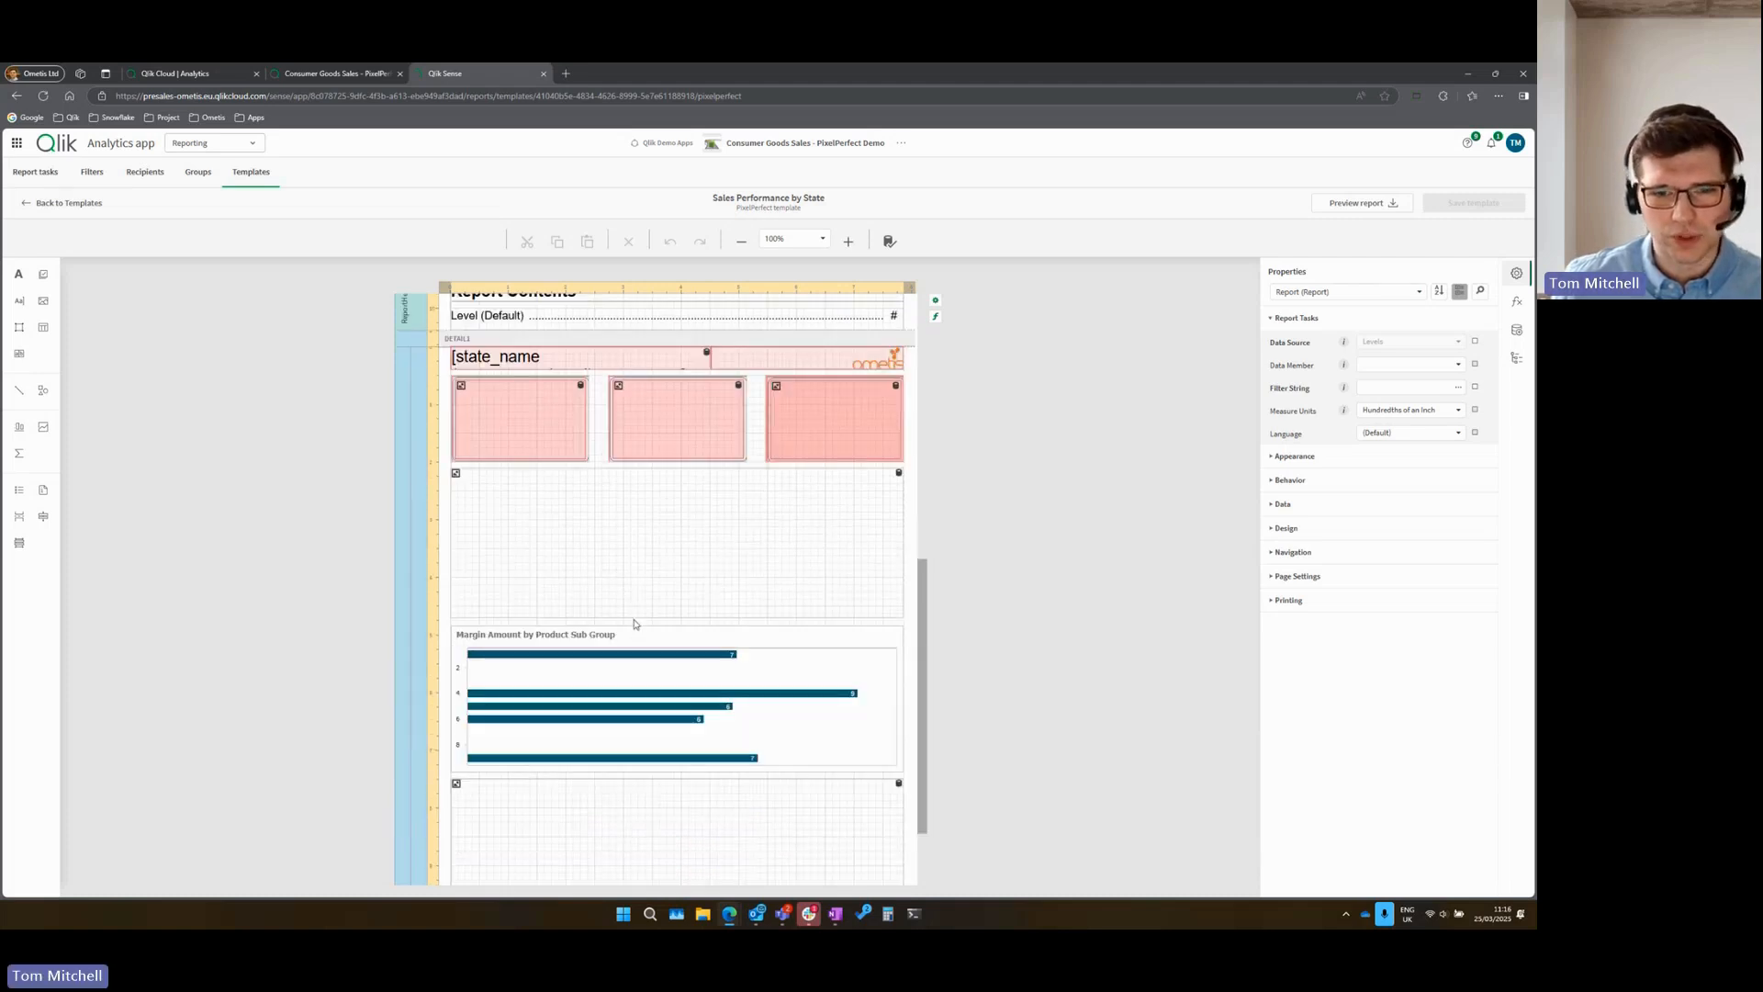
scroll(634, 625, down, 2)
scroll(634, 624, up, 3)
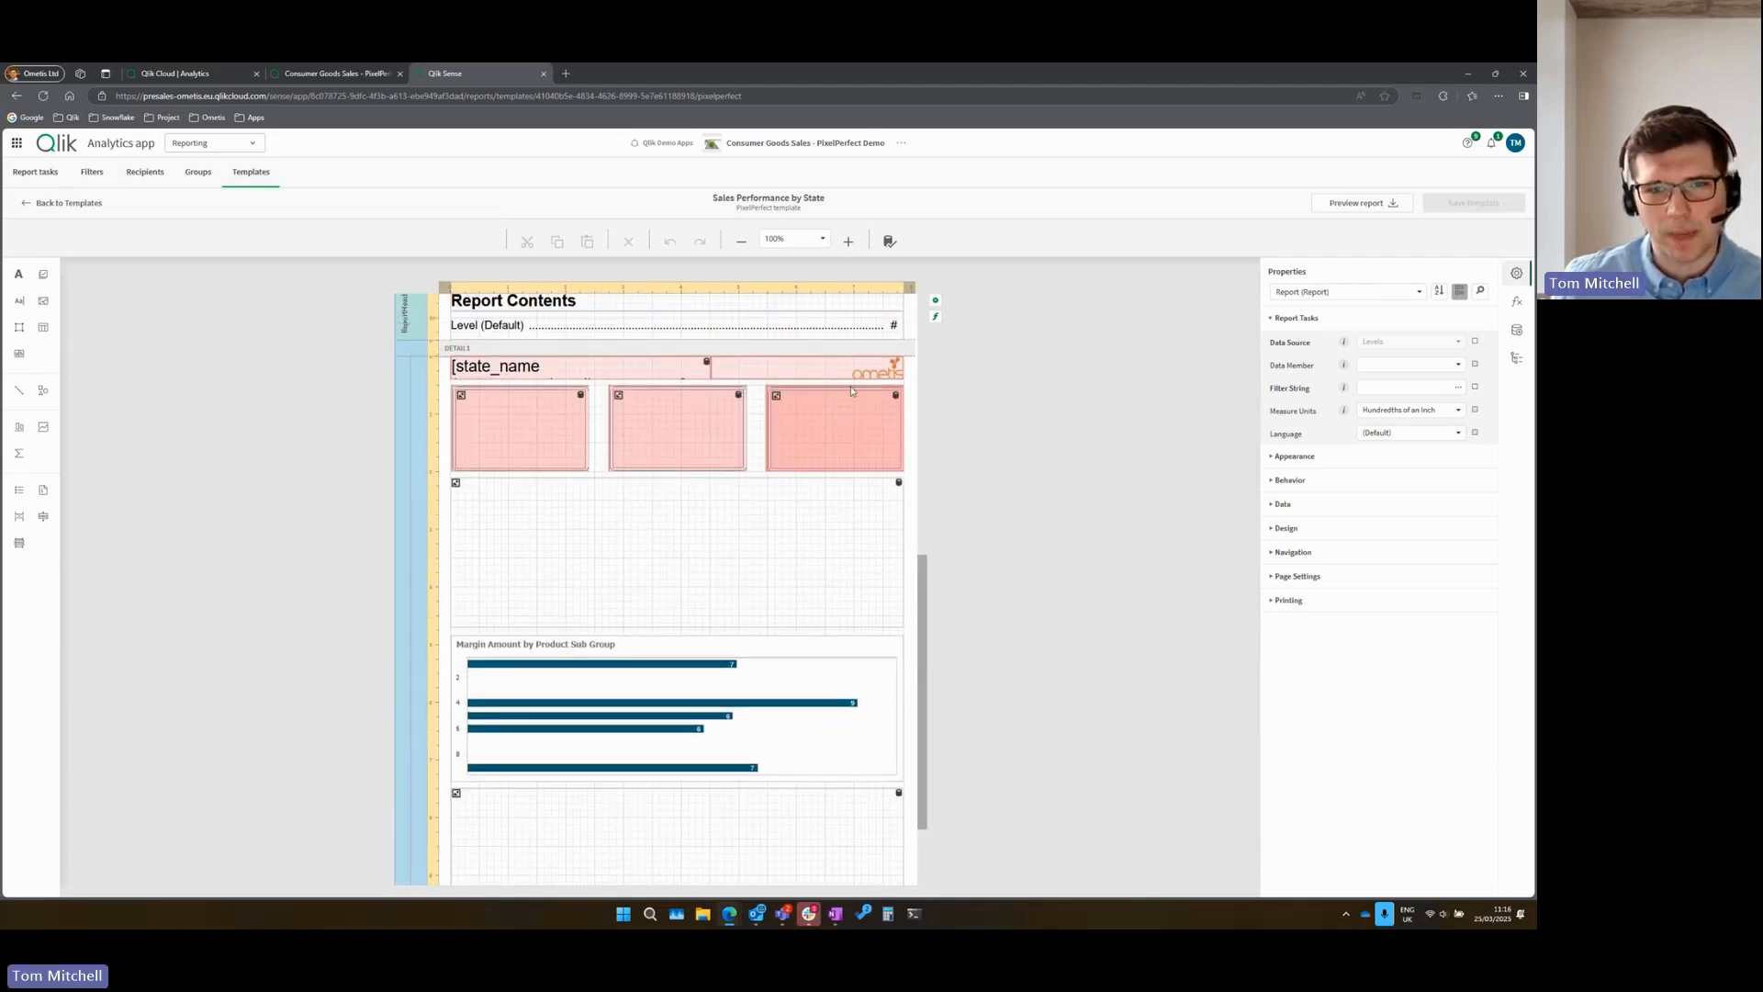
scroll(655, 466, down, 3)
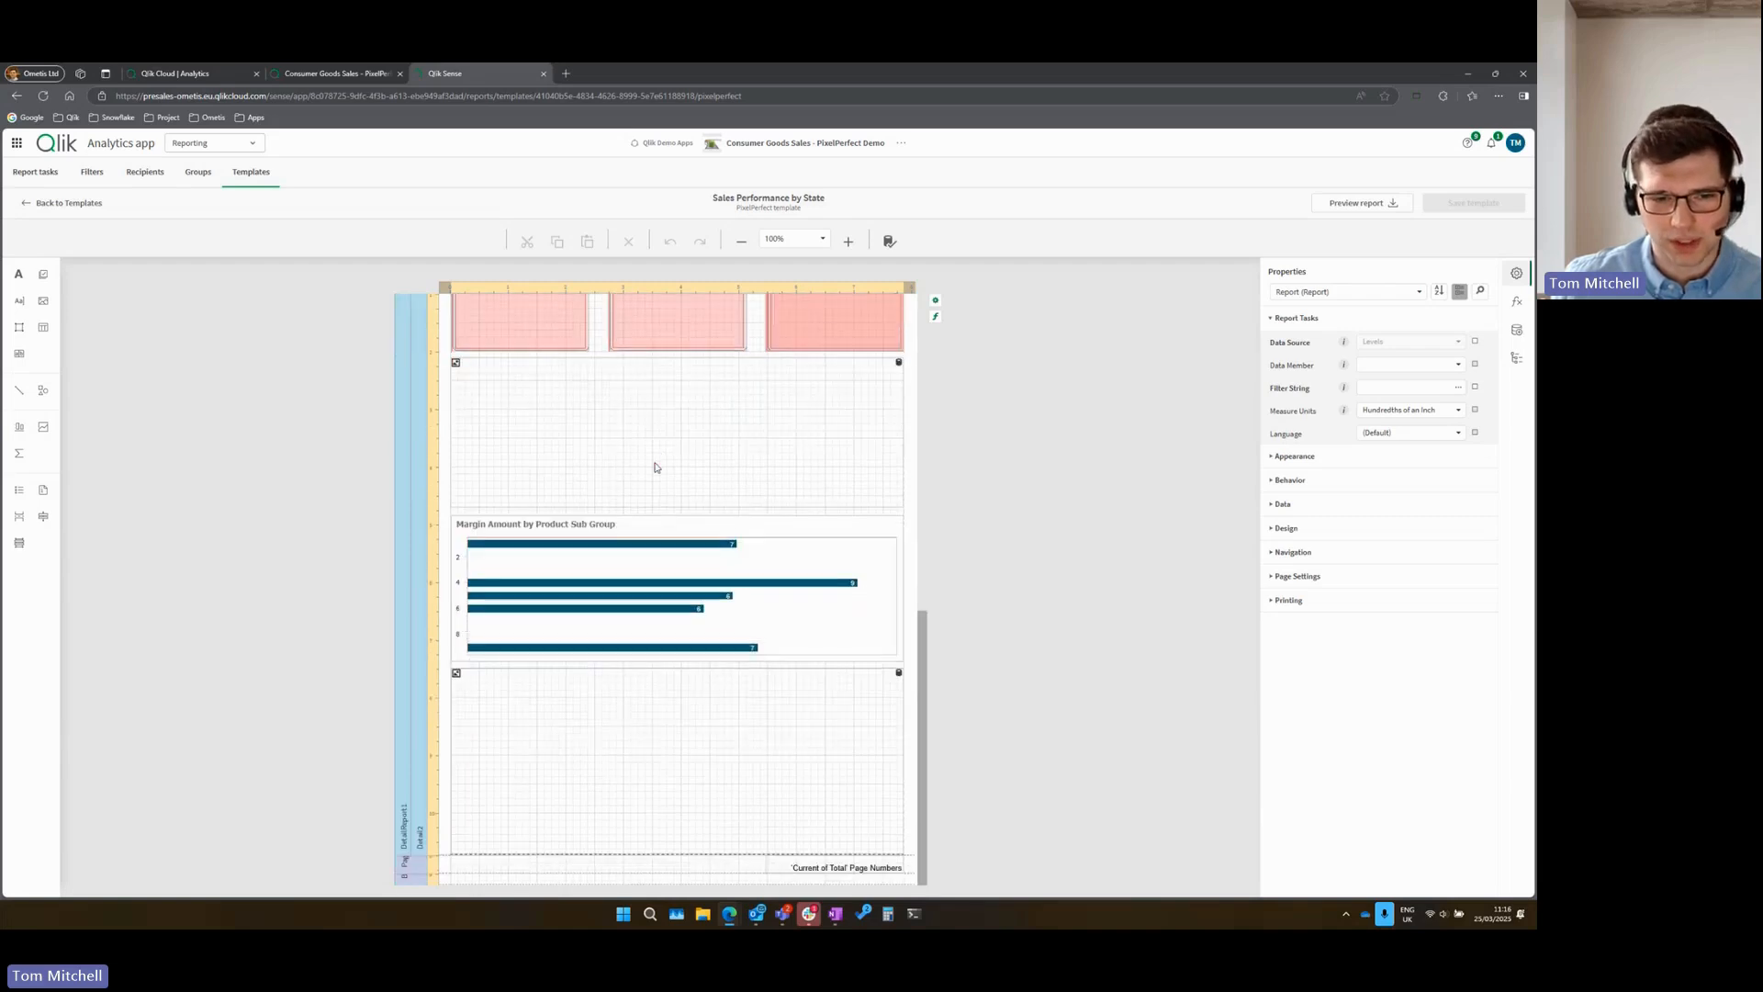
scroll(656, 466, up, 2)
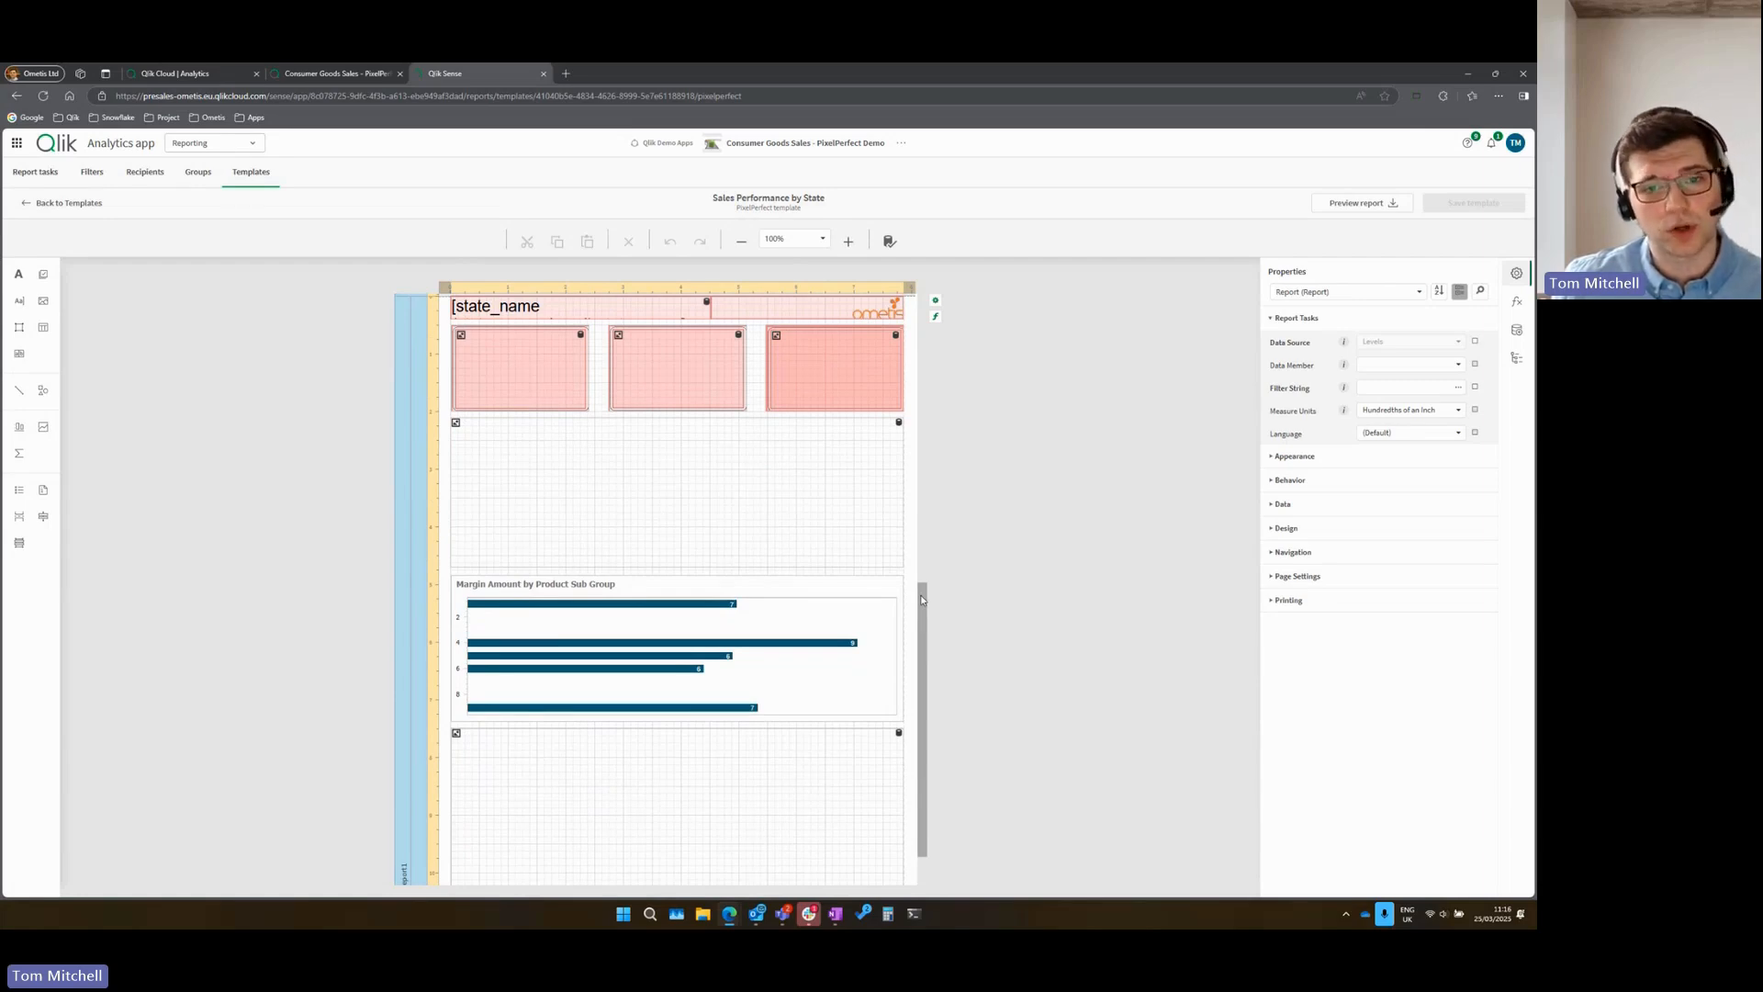
scroll(920, 593, up, 1)
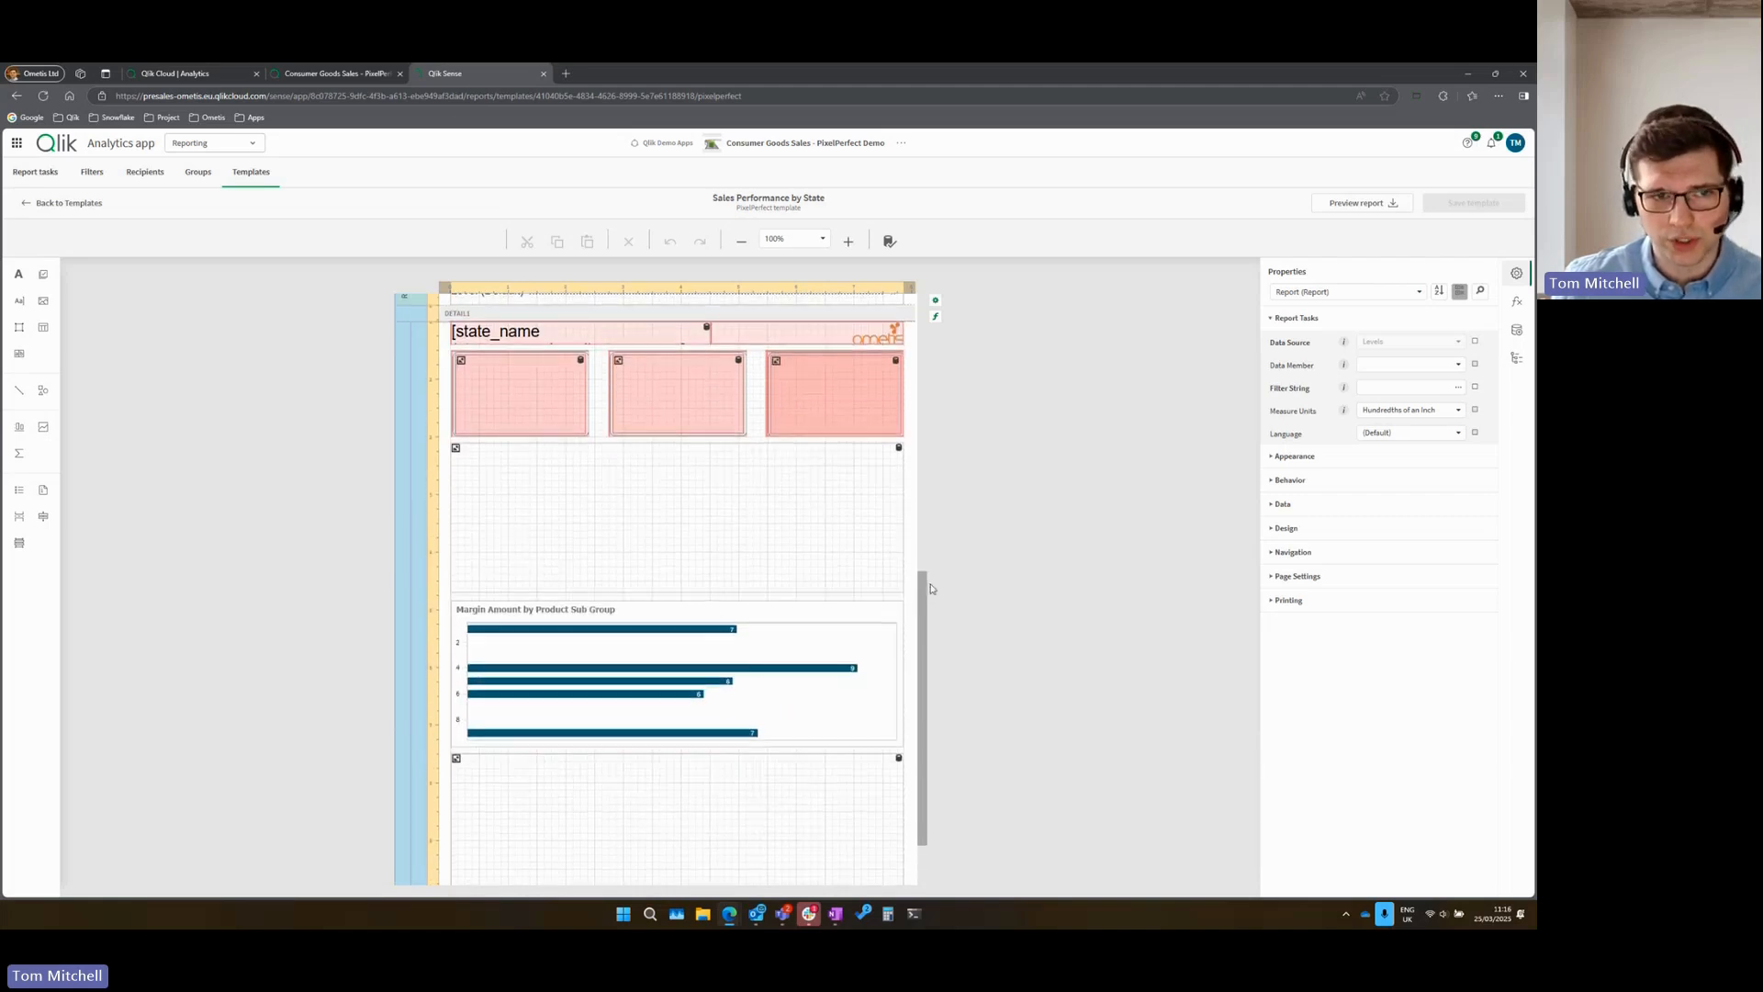
mouse_move(930, 584)
mouse_down()
mouse_move(930, 619)
mouse_move(929, 593)
mouse_up()
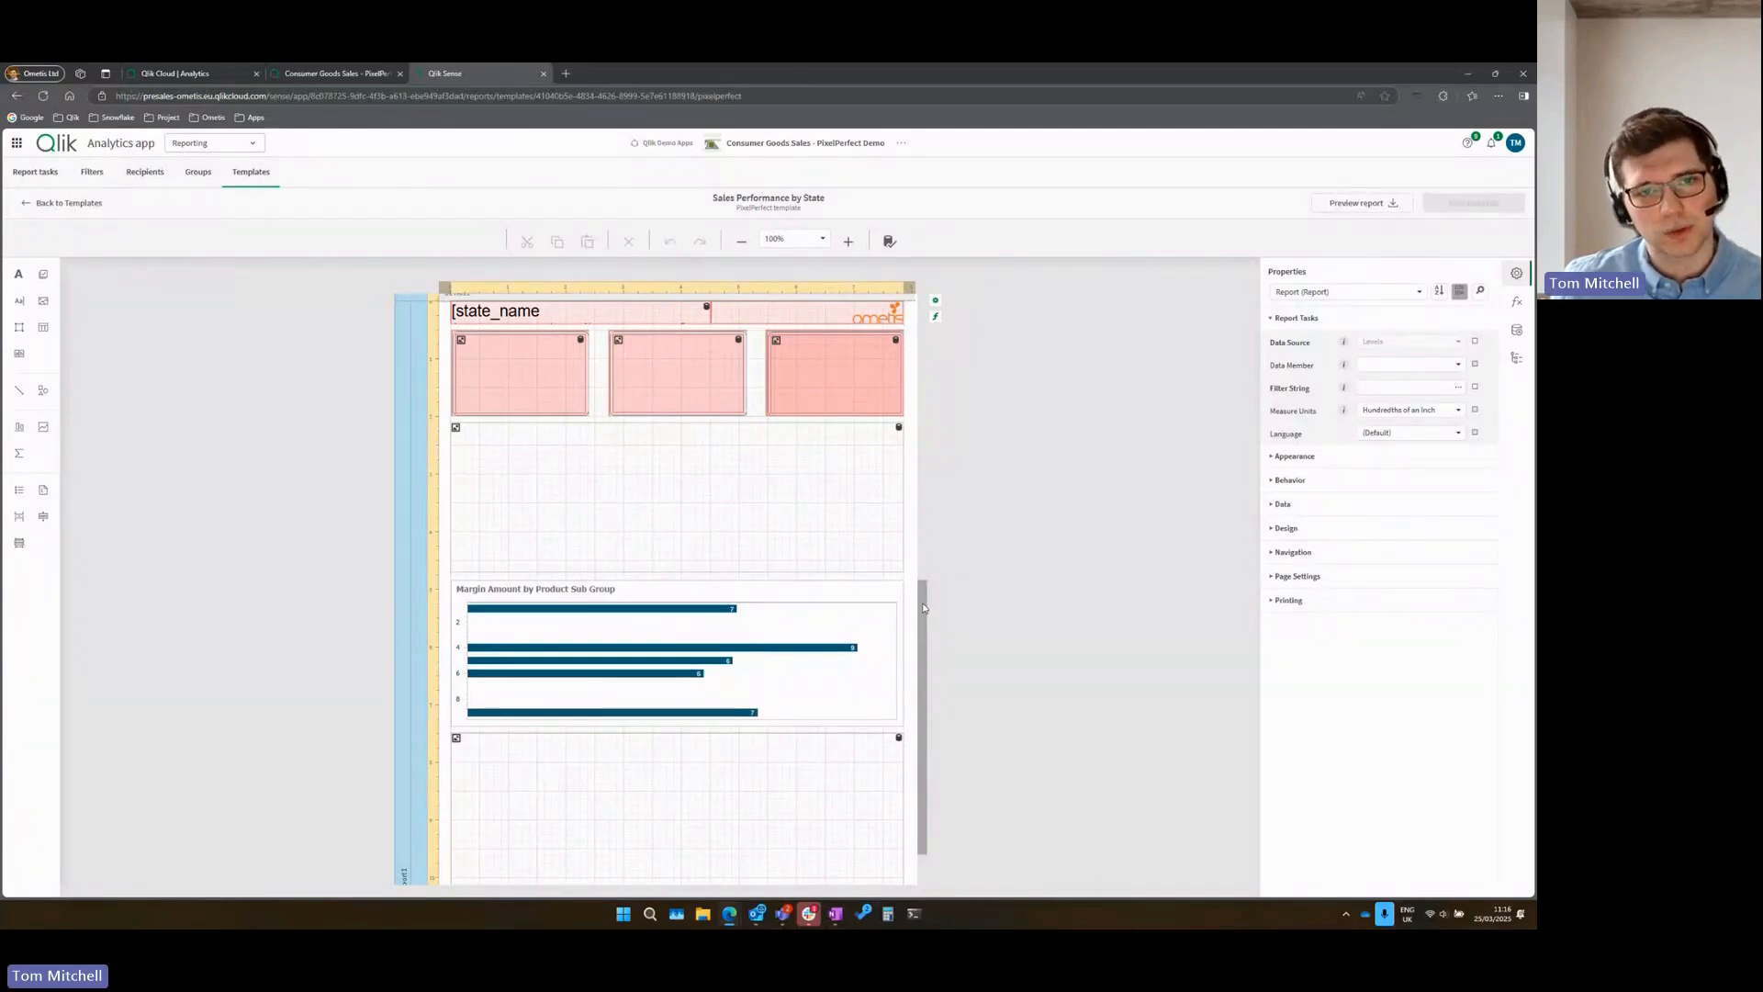
drag(922, 607, 928, 572)
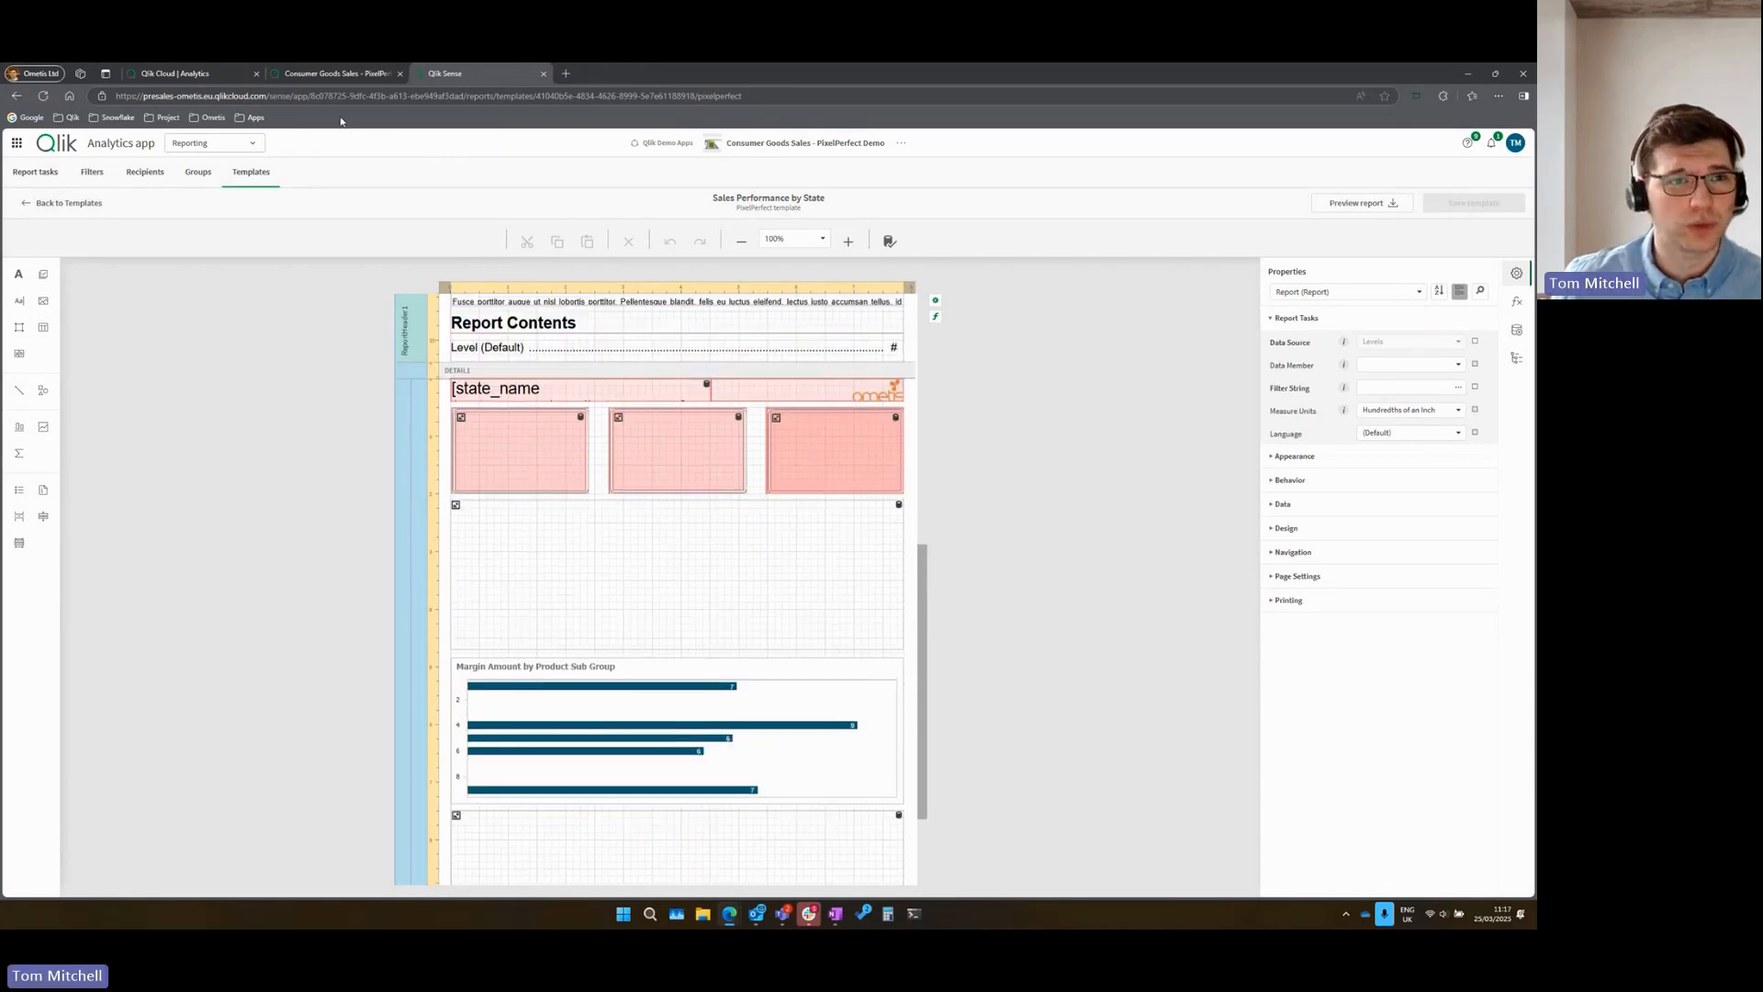
- Switch to the Consumer Goods Sales app, clear the Product Sub Group selection, and open the KPI Dashboard sheet
click(336, 76)
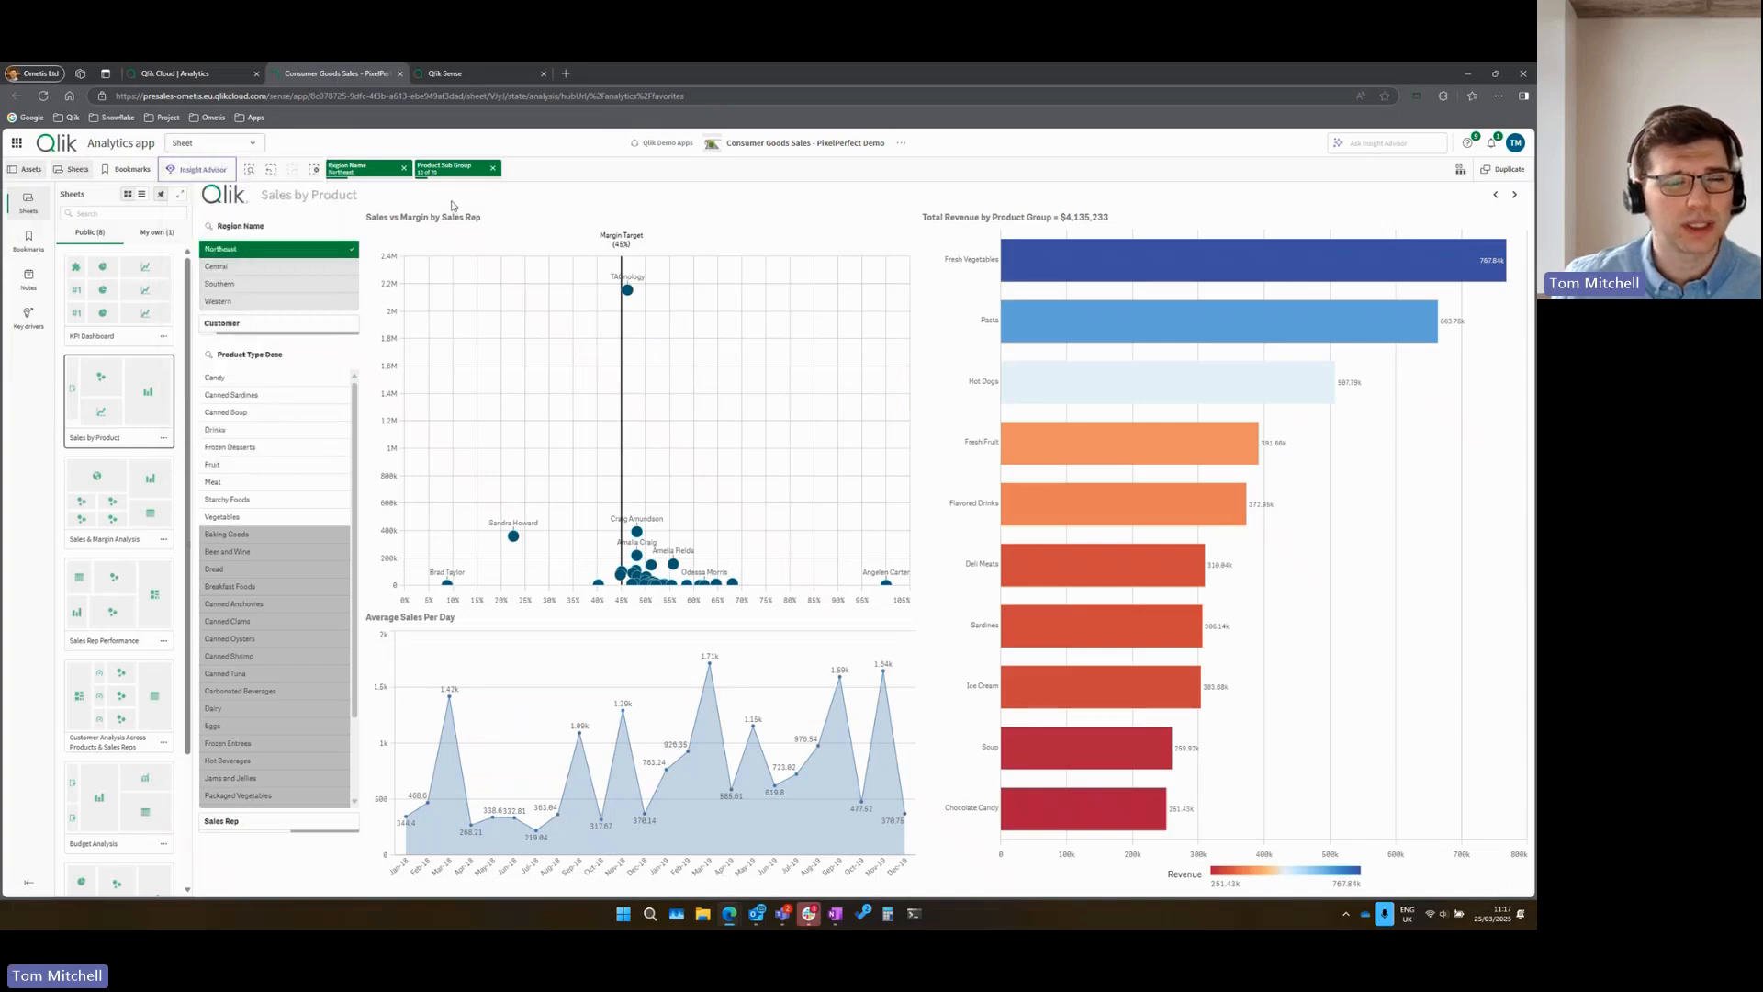
click(493, 168)
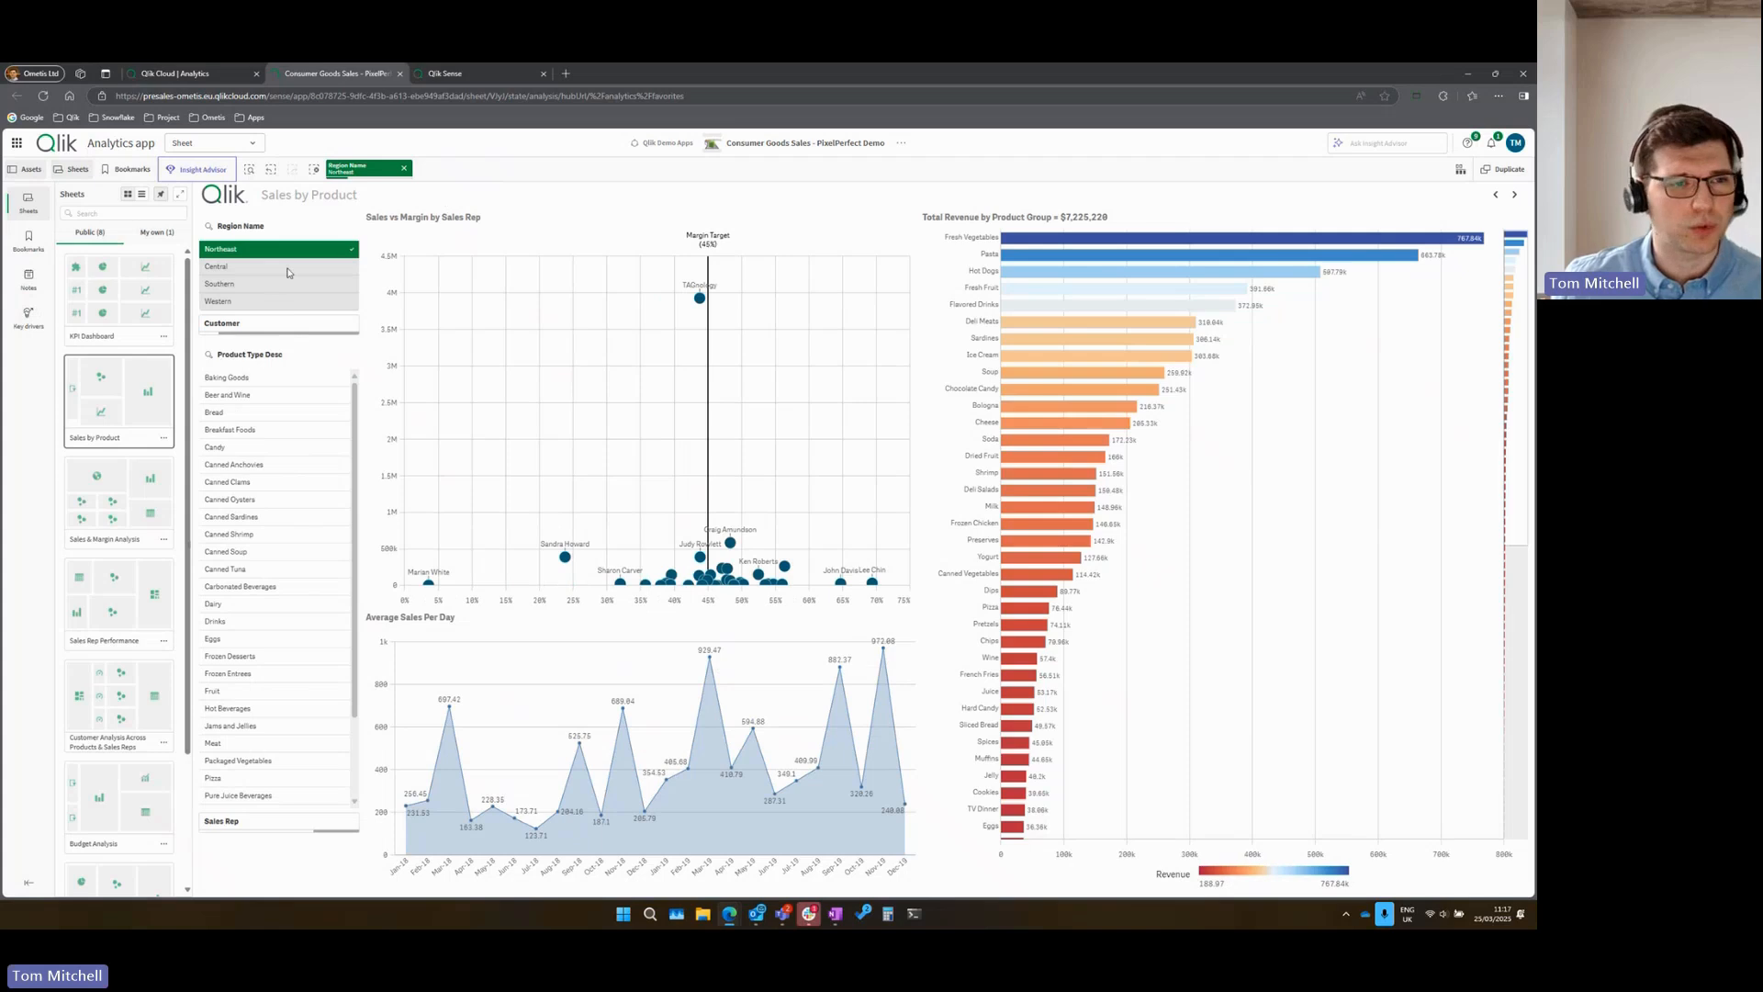
click(114, 304)
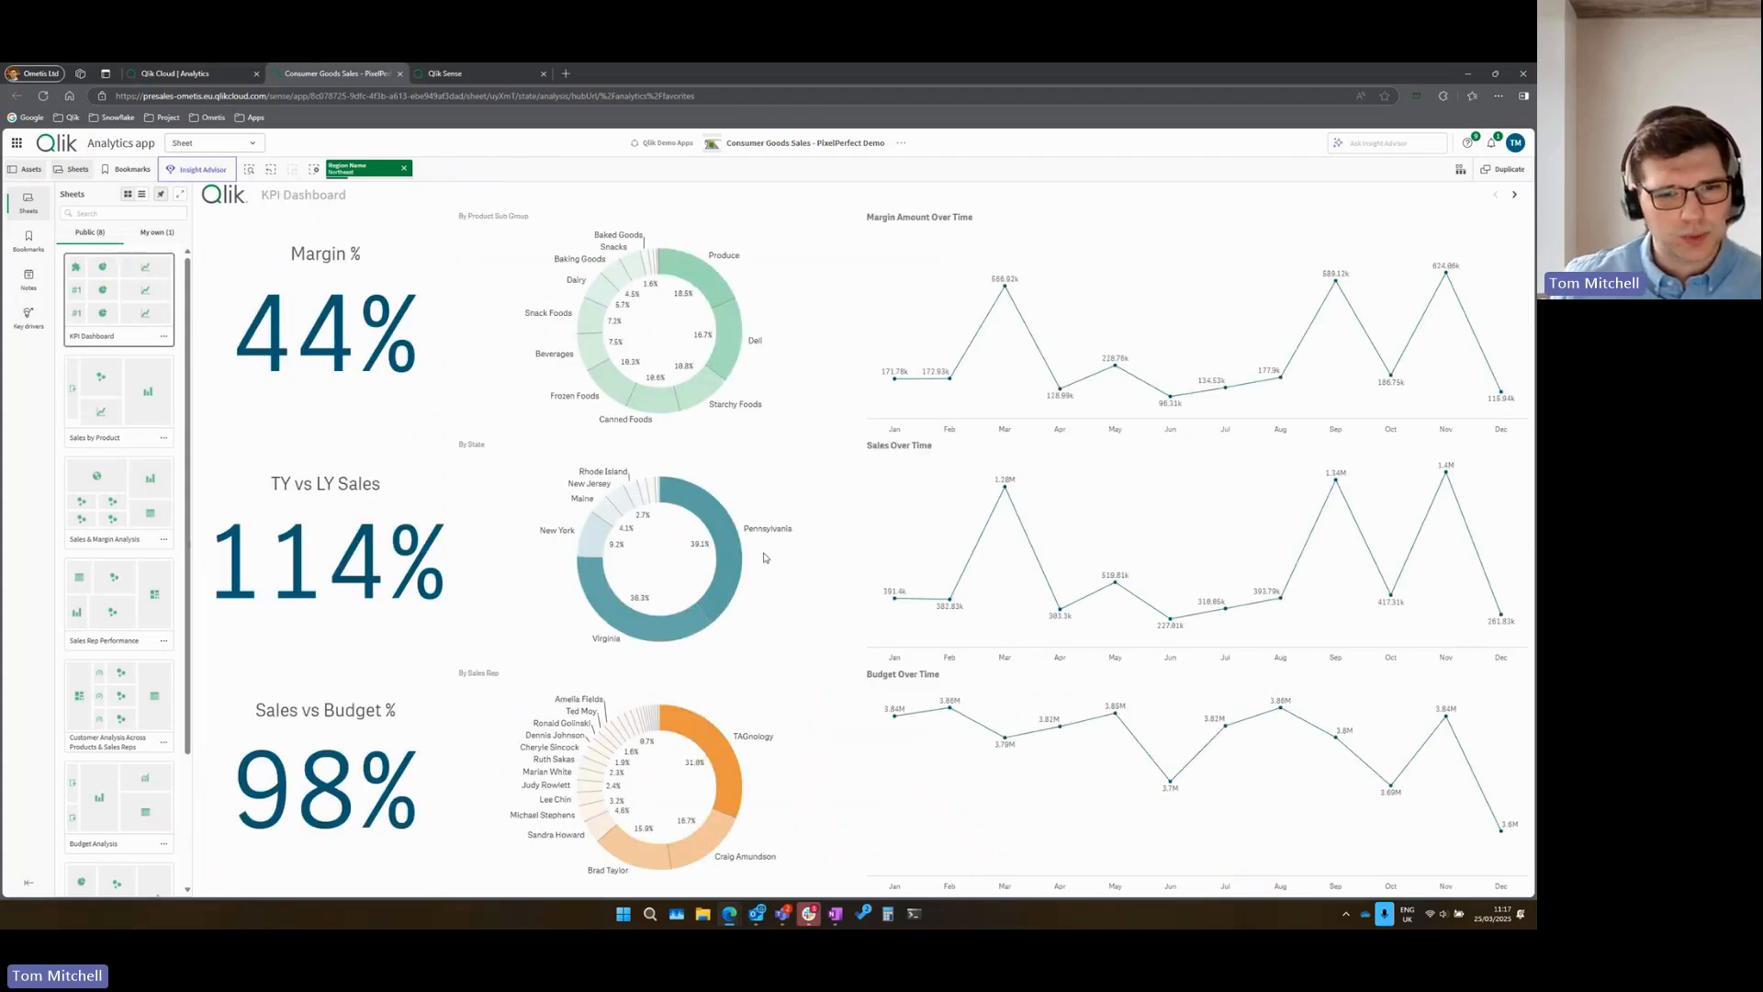
- Filter the KPI Dashboard to Pennsylvania, Virginia and New York using the state donut chart
click(716, 522)
click(611, 610)
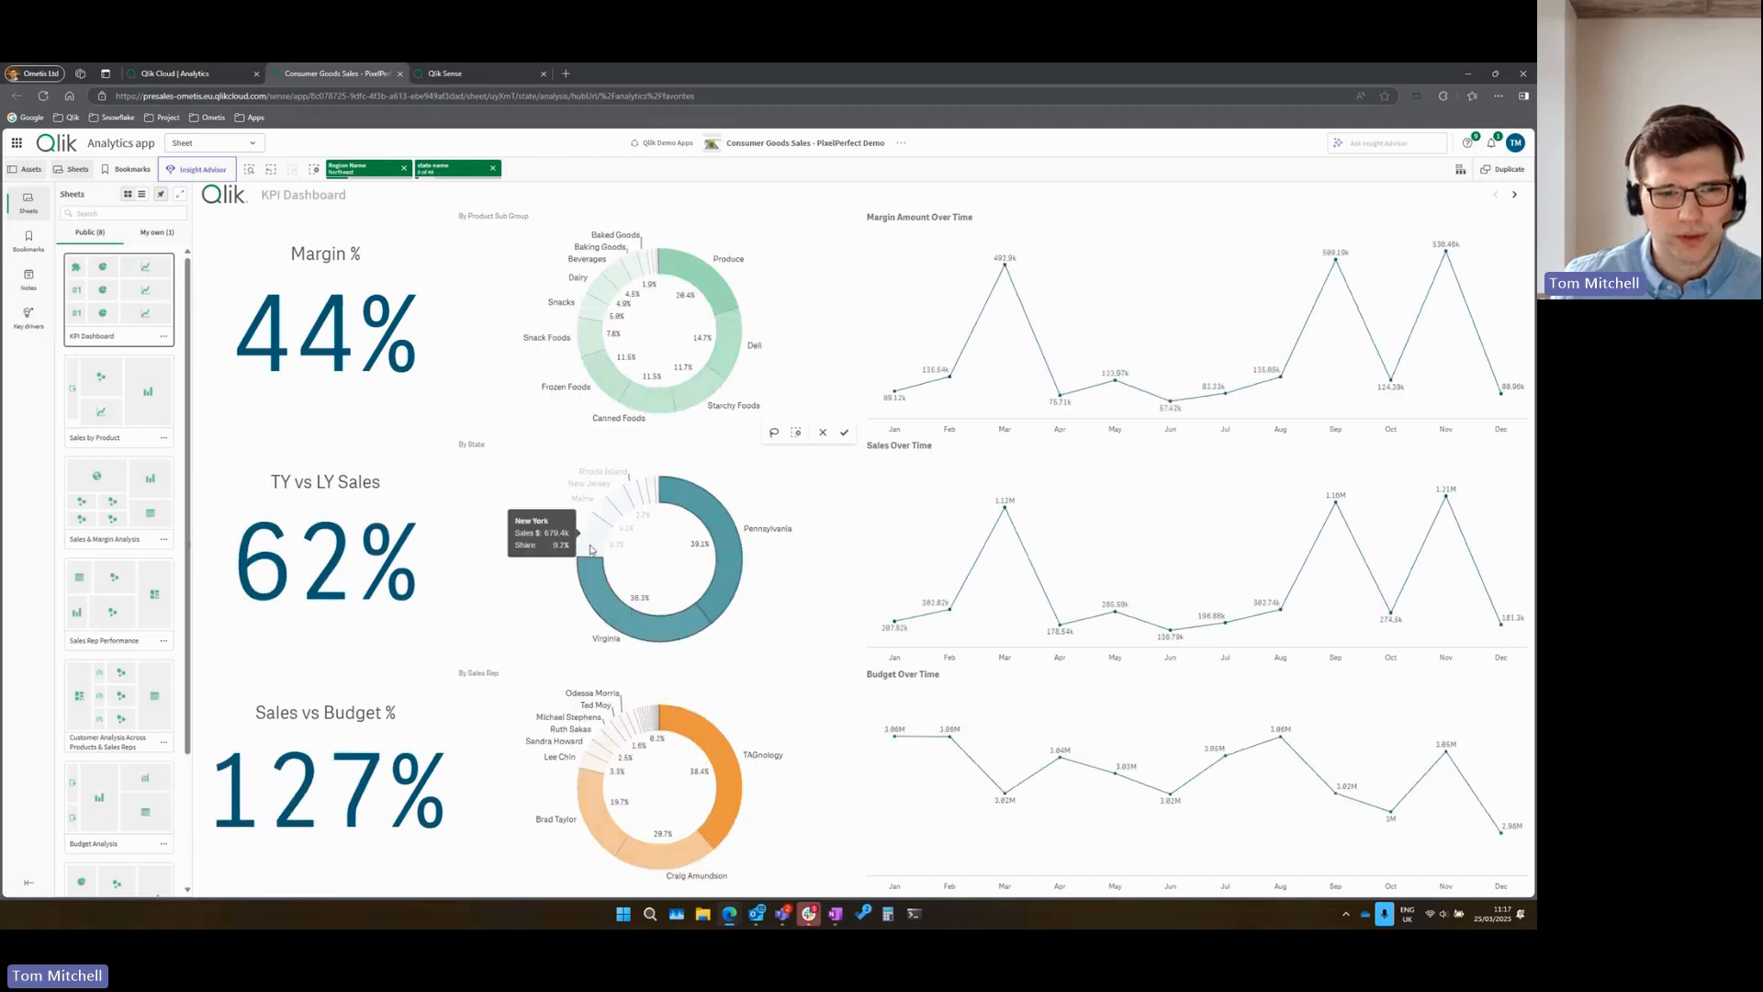
click(590, 549)
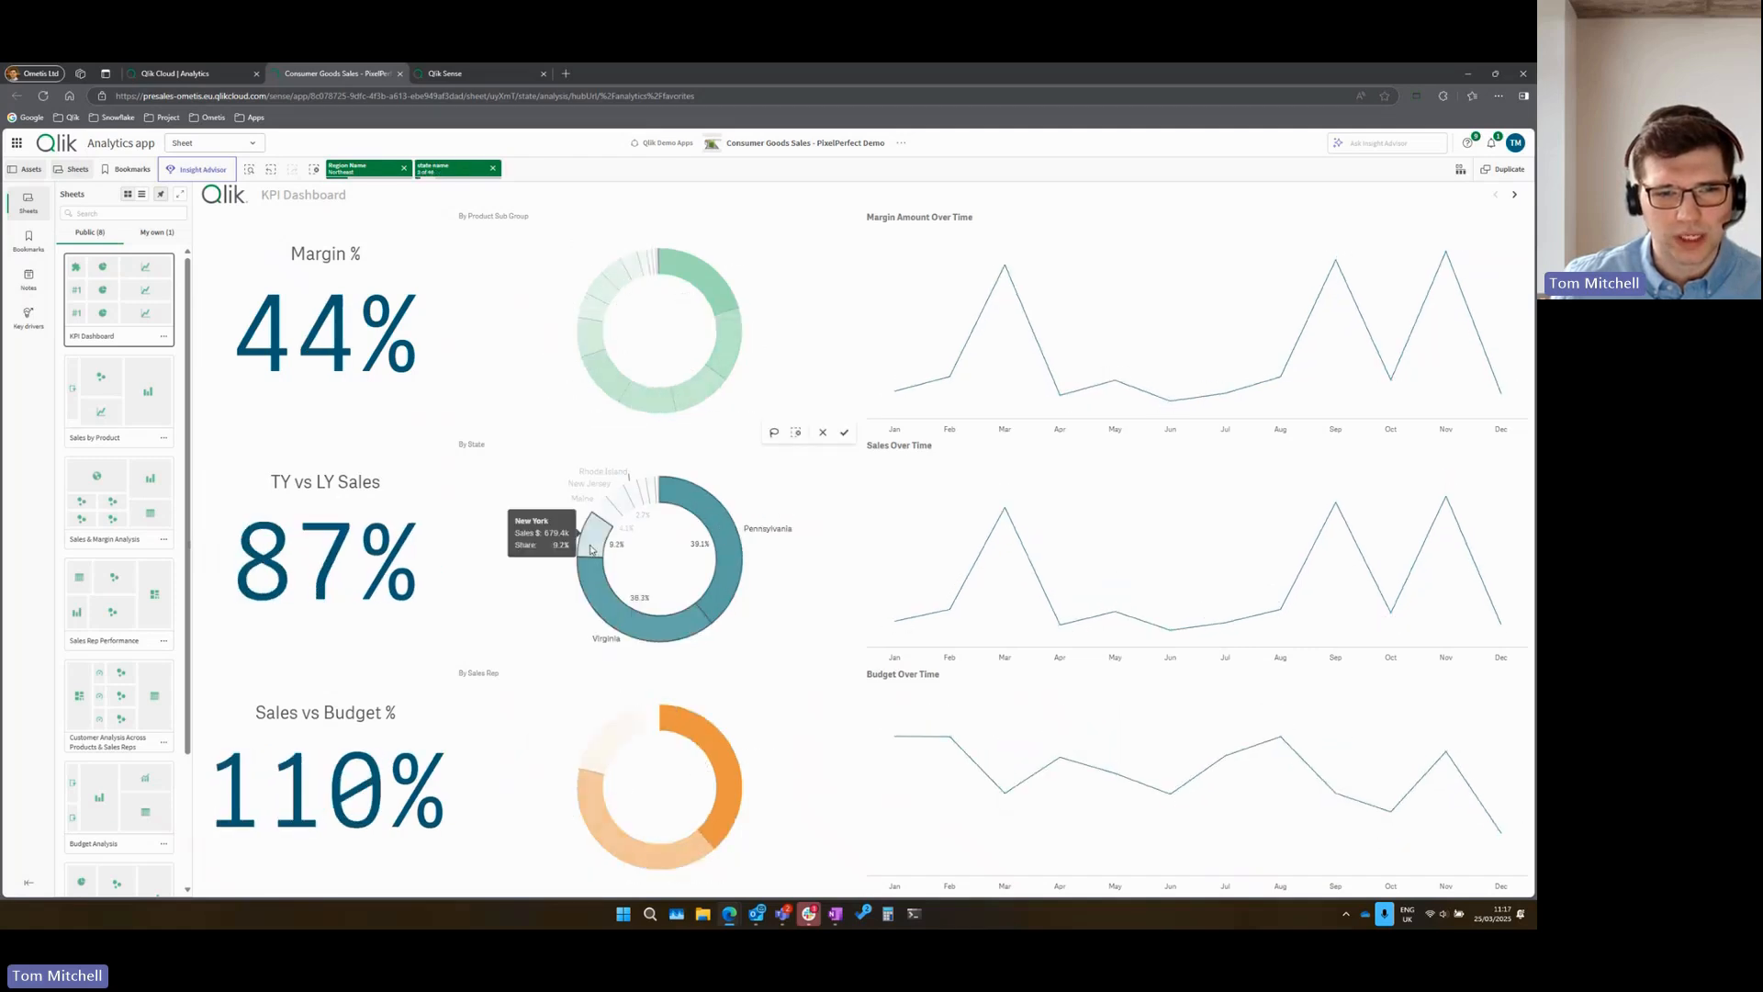
click(845, 432)
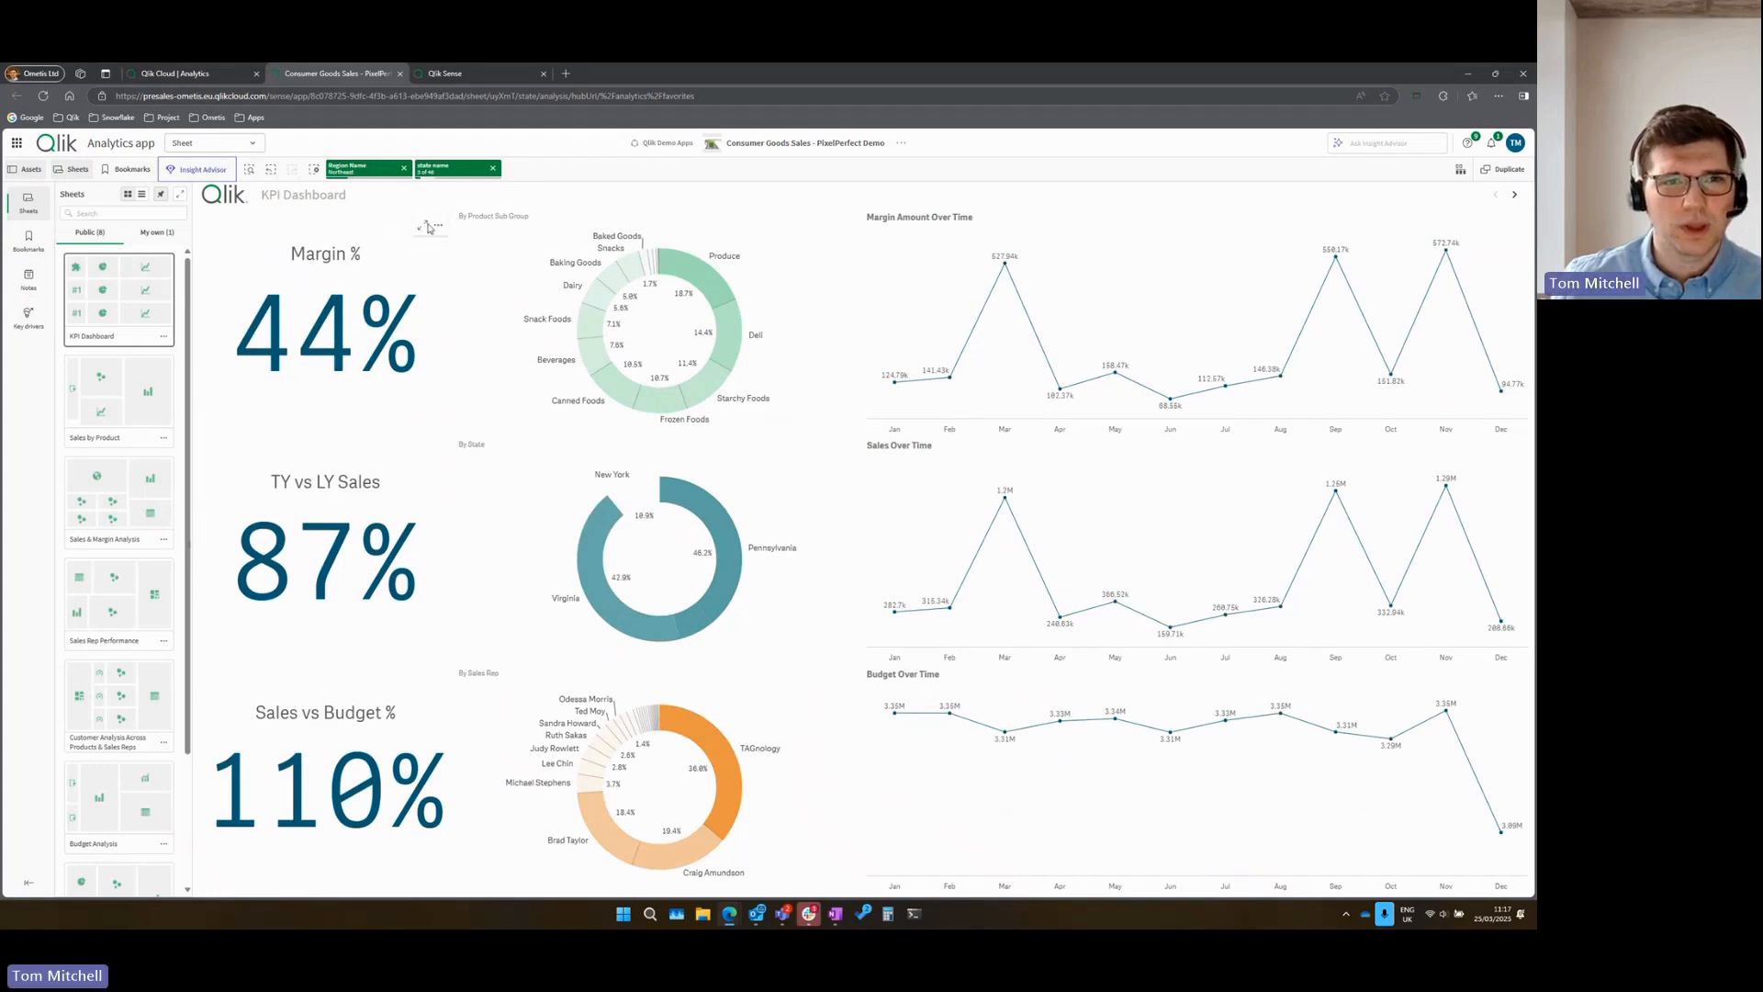
- Return to the report templates list and enable on-demand PDF reports for Sales Performance by State, with Sales Report as the file name
click(470, 75)
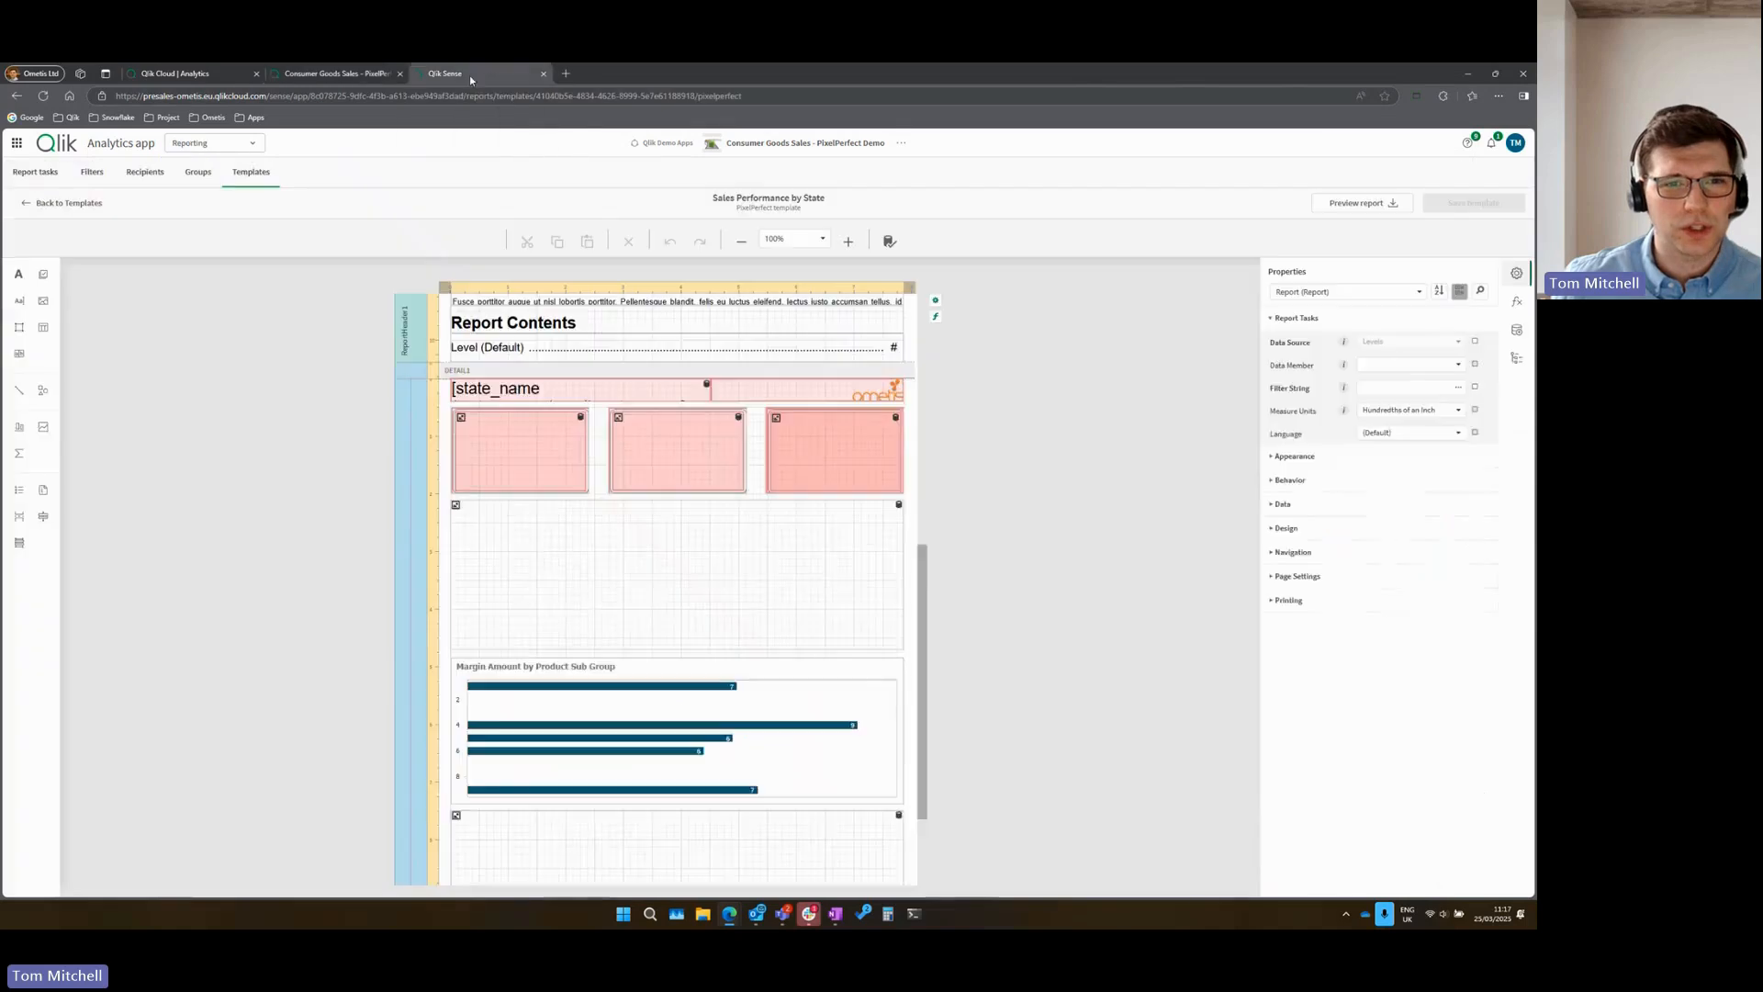
click(27, 209)
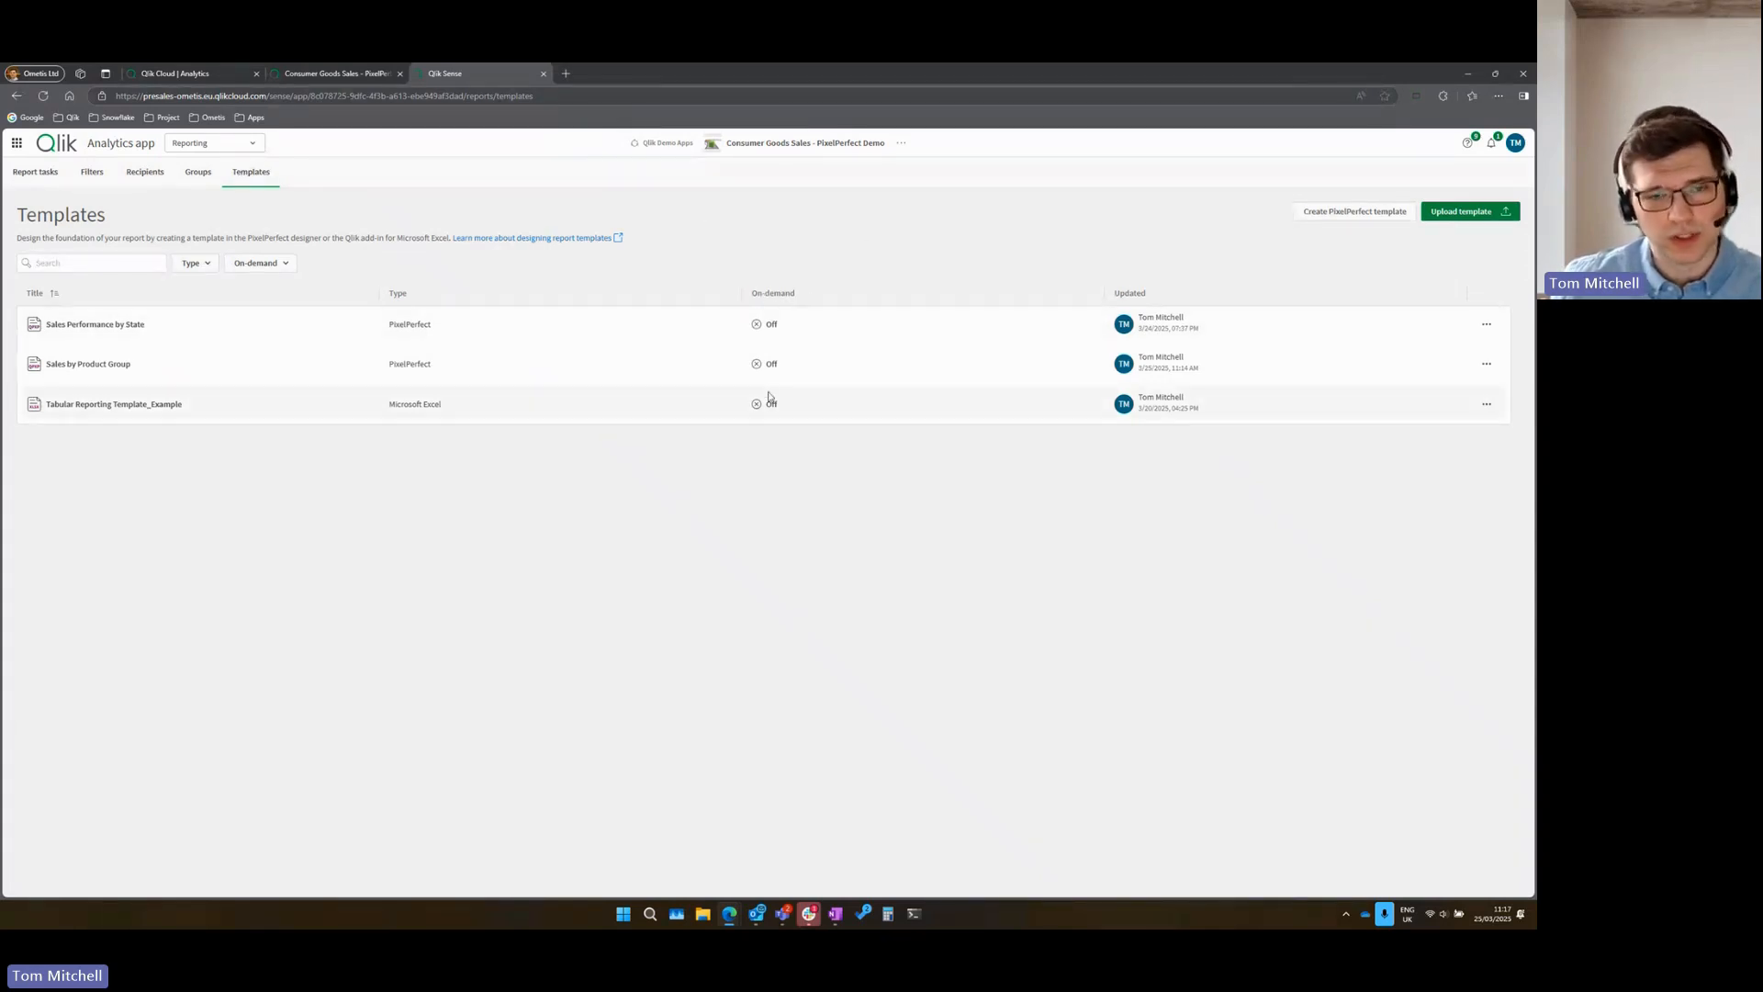
click(1487, 328)
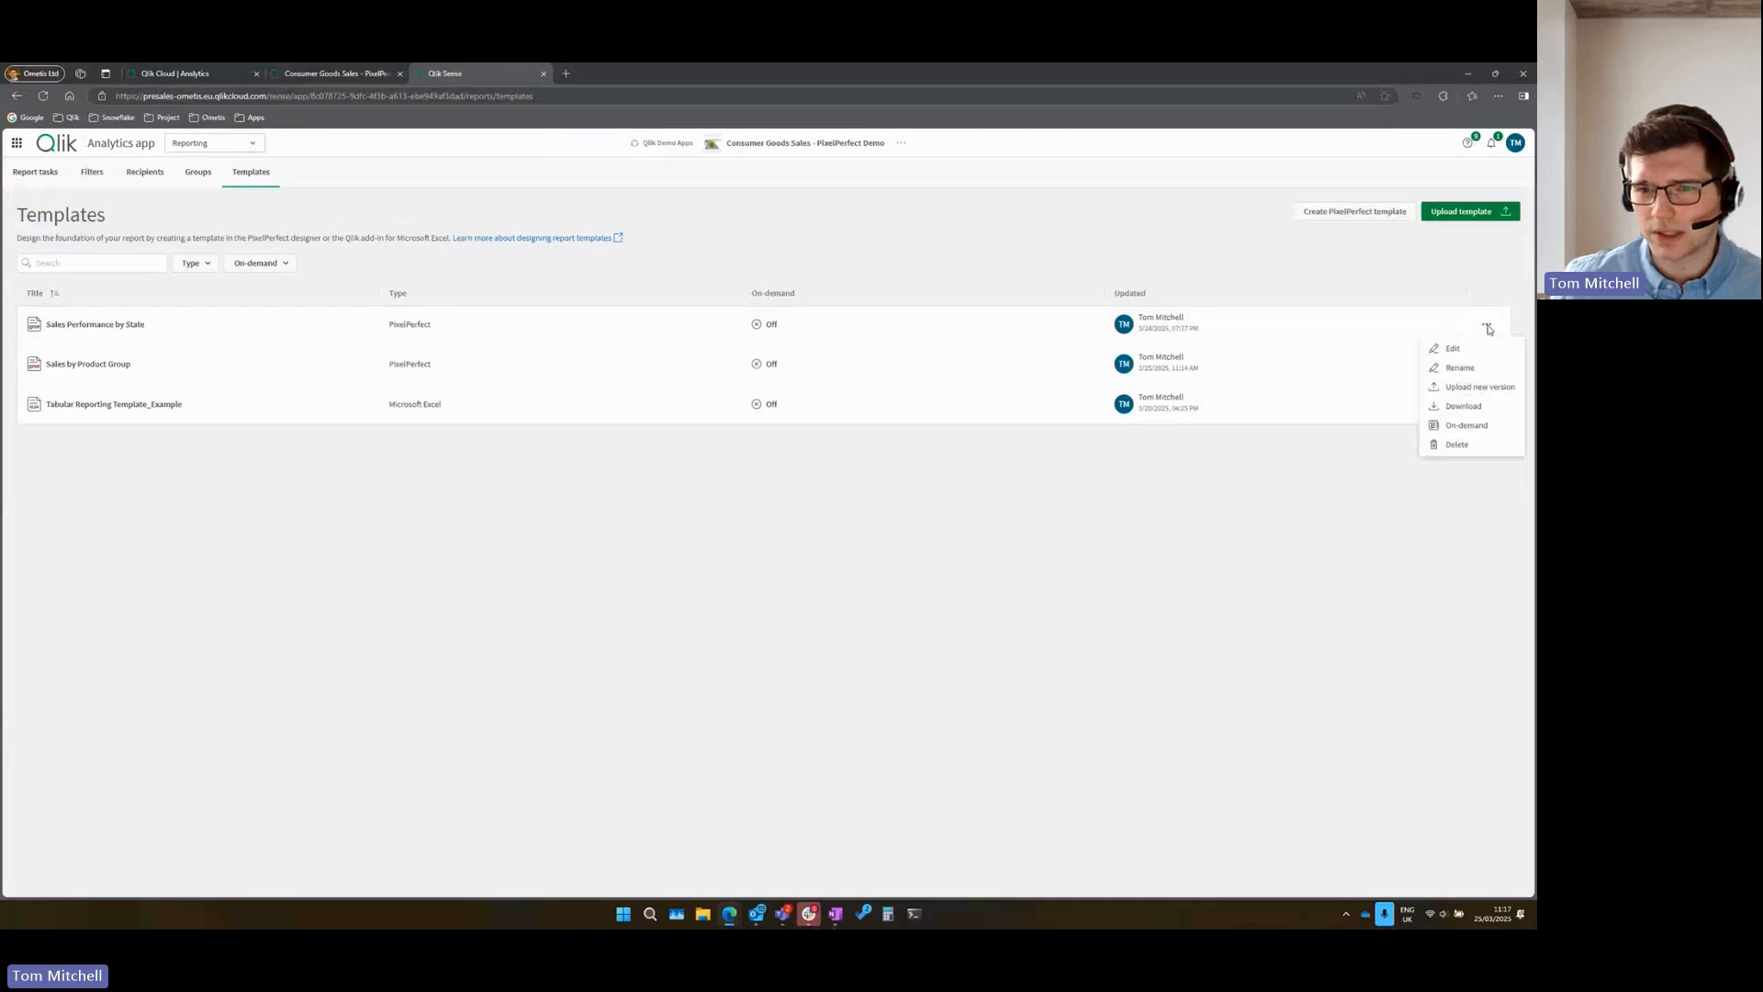
click(1467, 427)
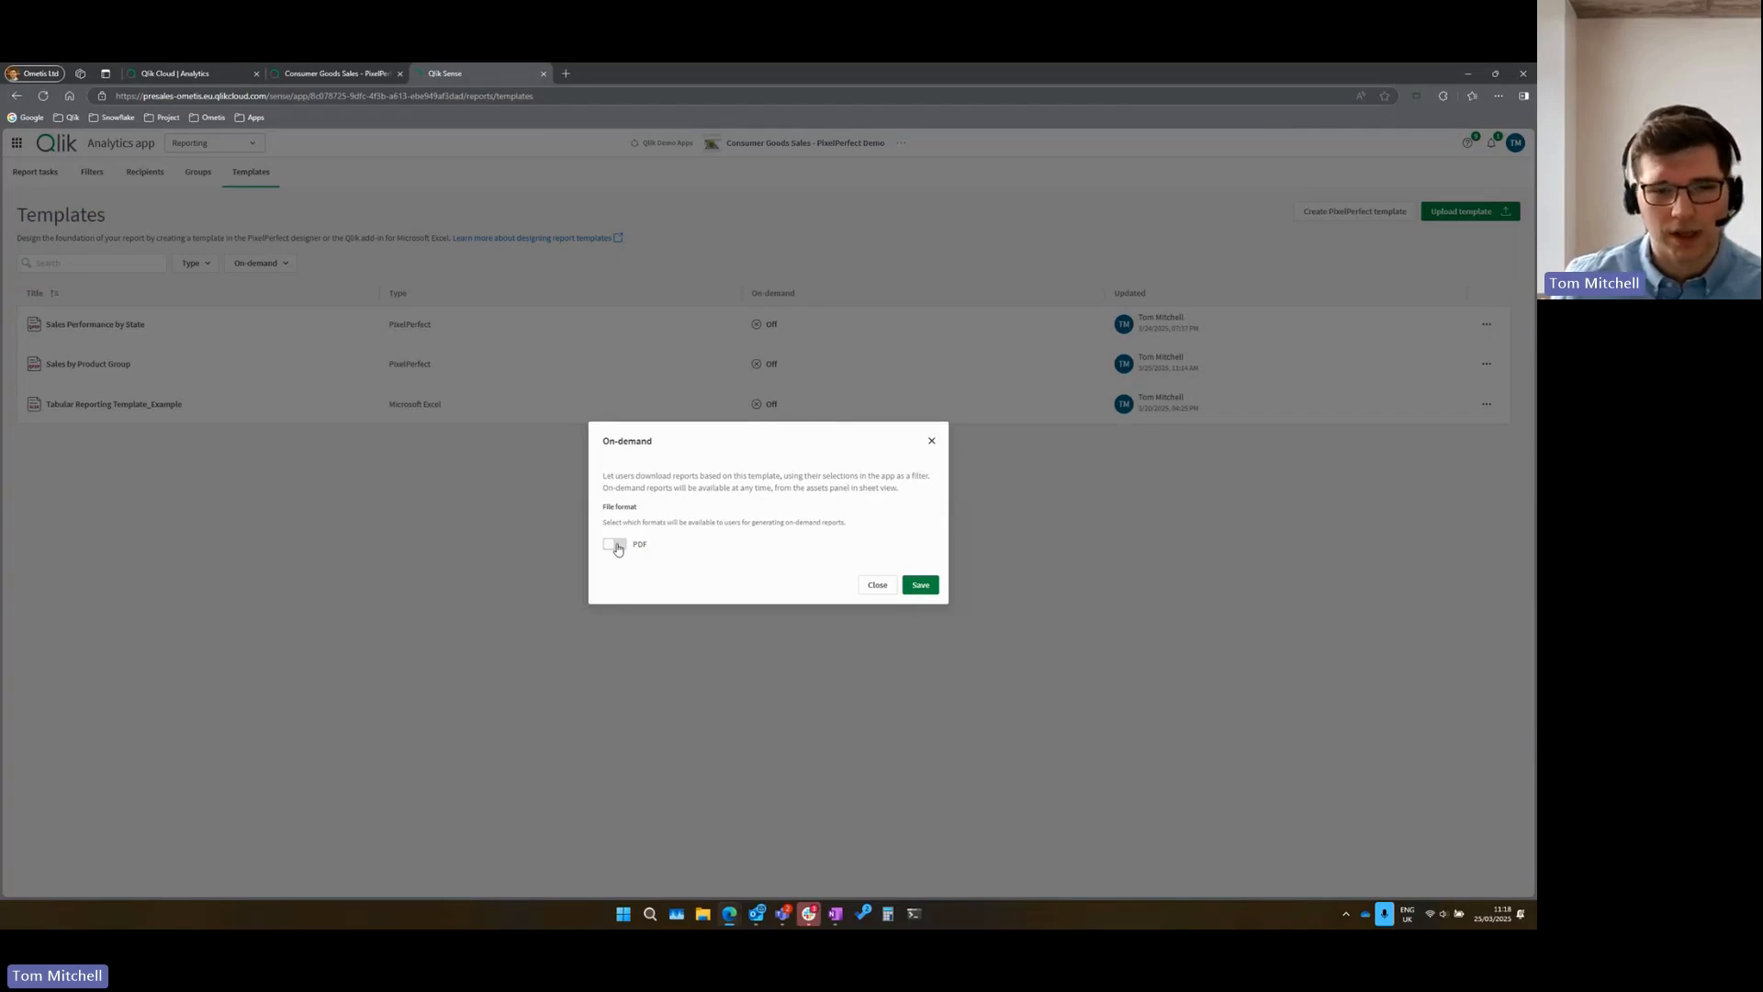
click(615, 545)
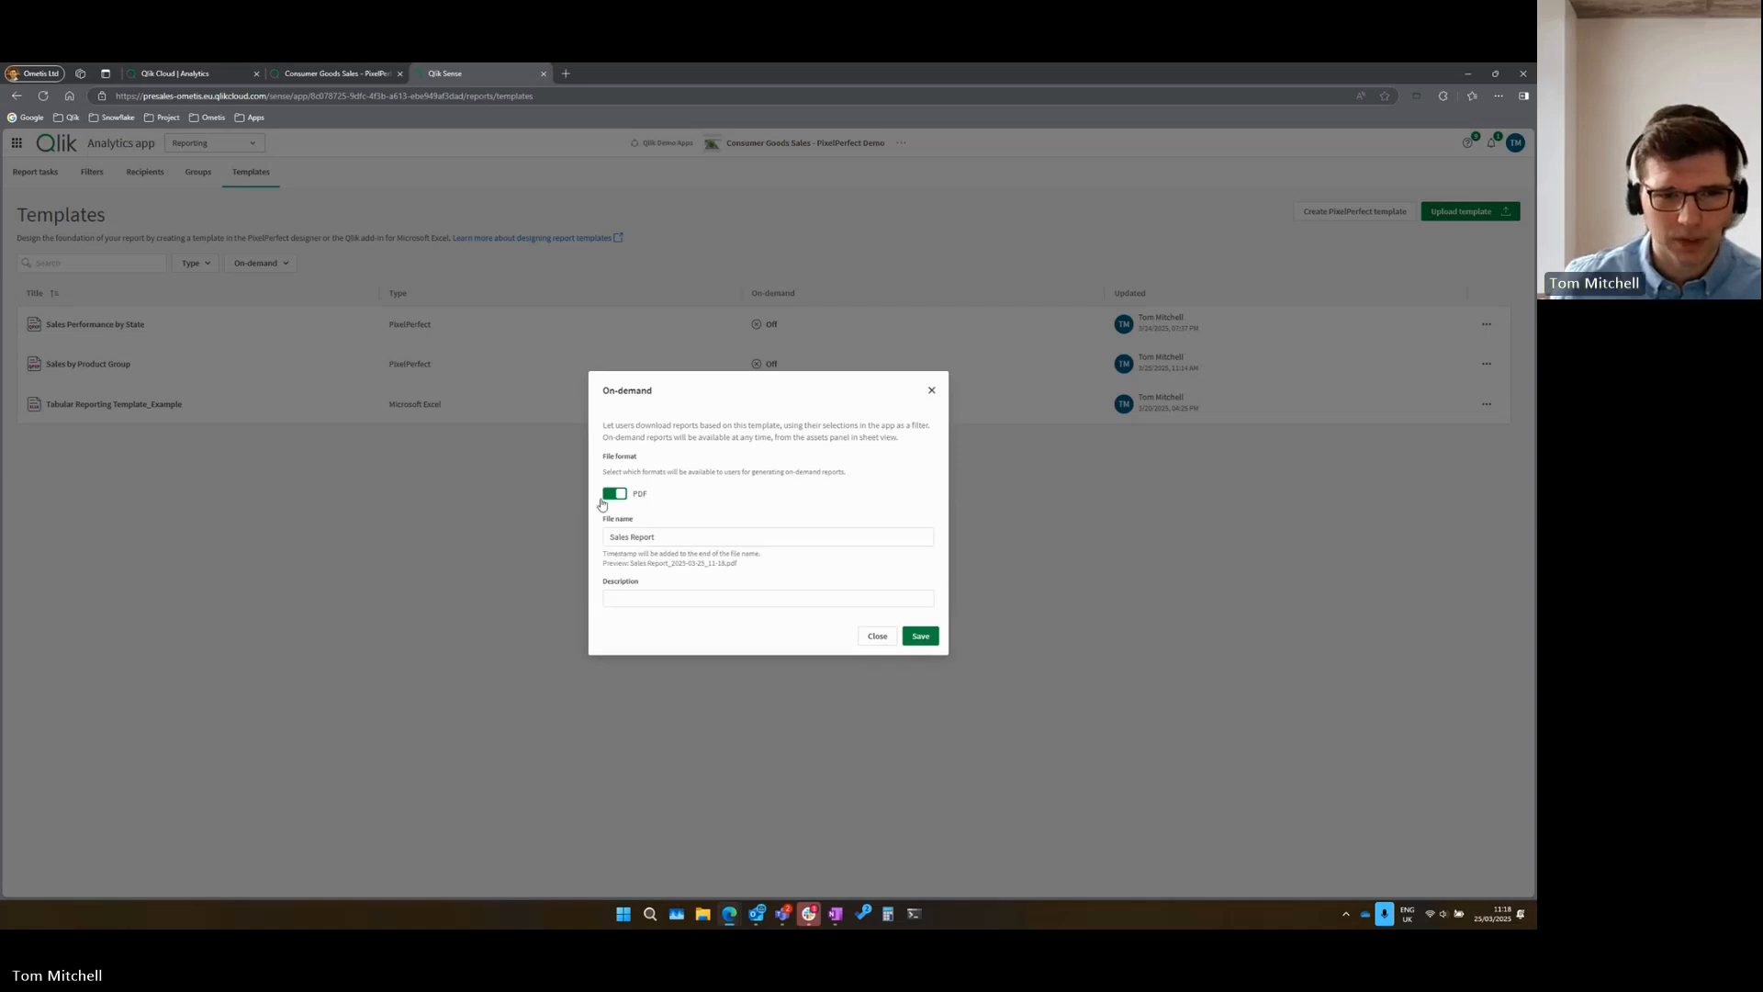
drag(655, 537, 593, 536)
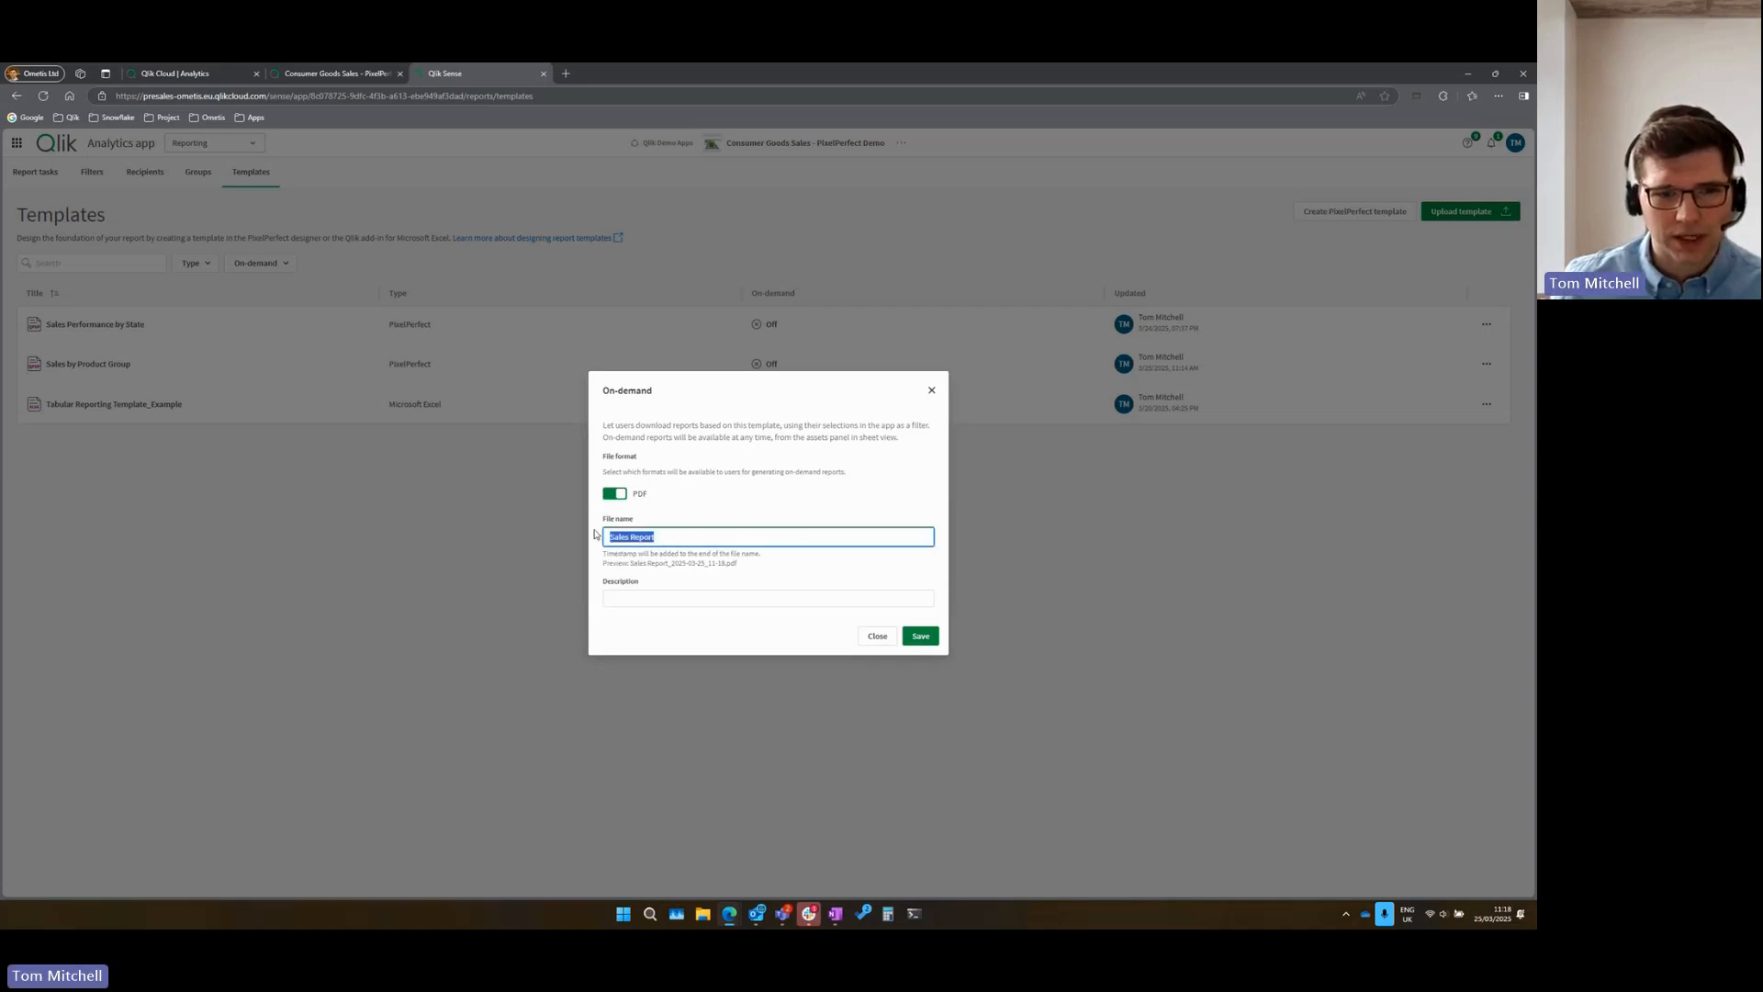
click(667, 554)
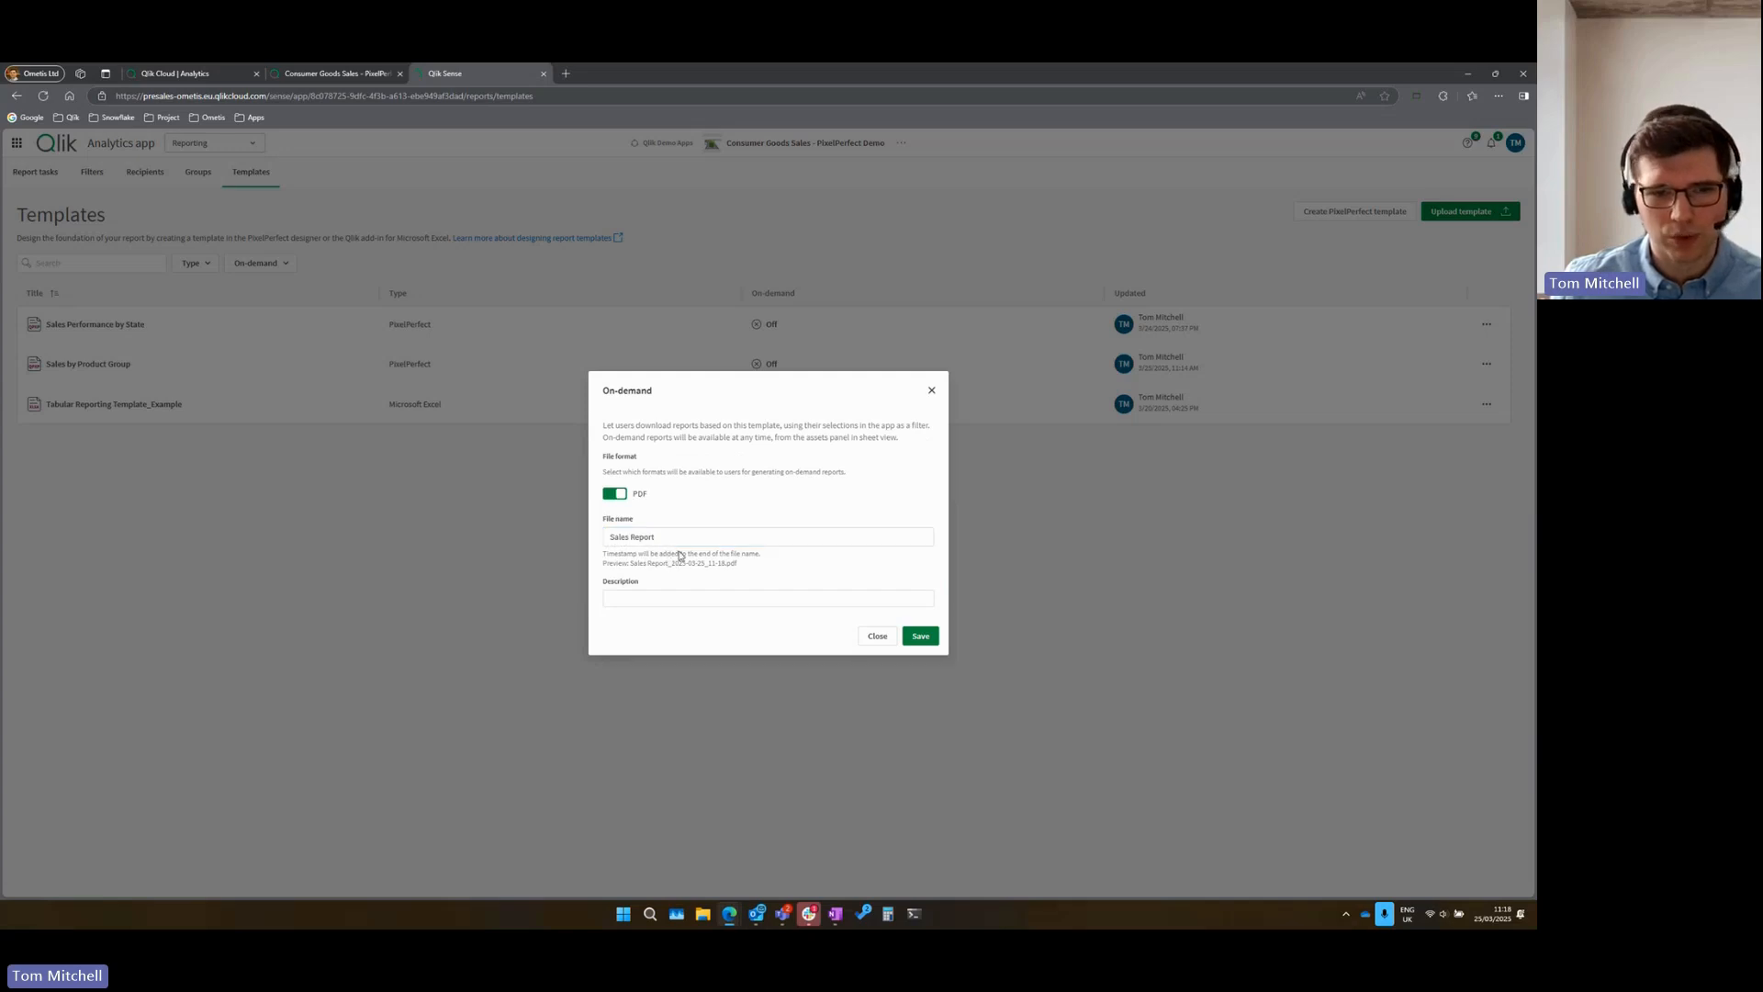
click(917, 640)
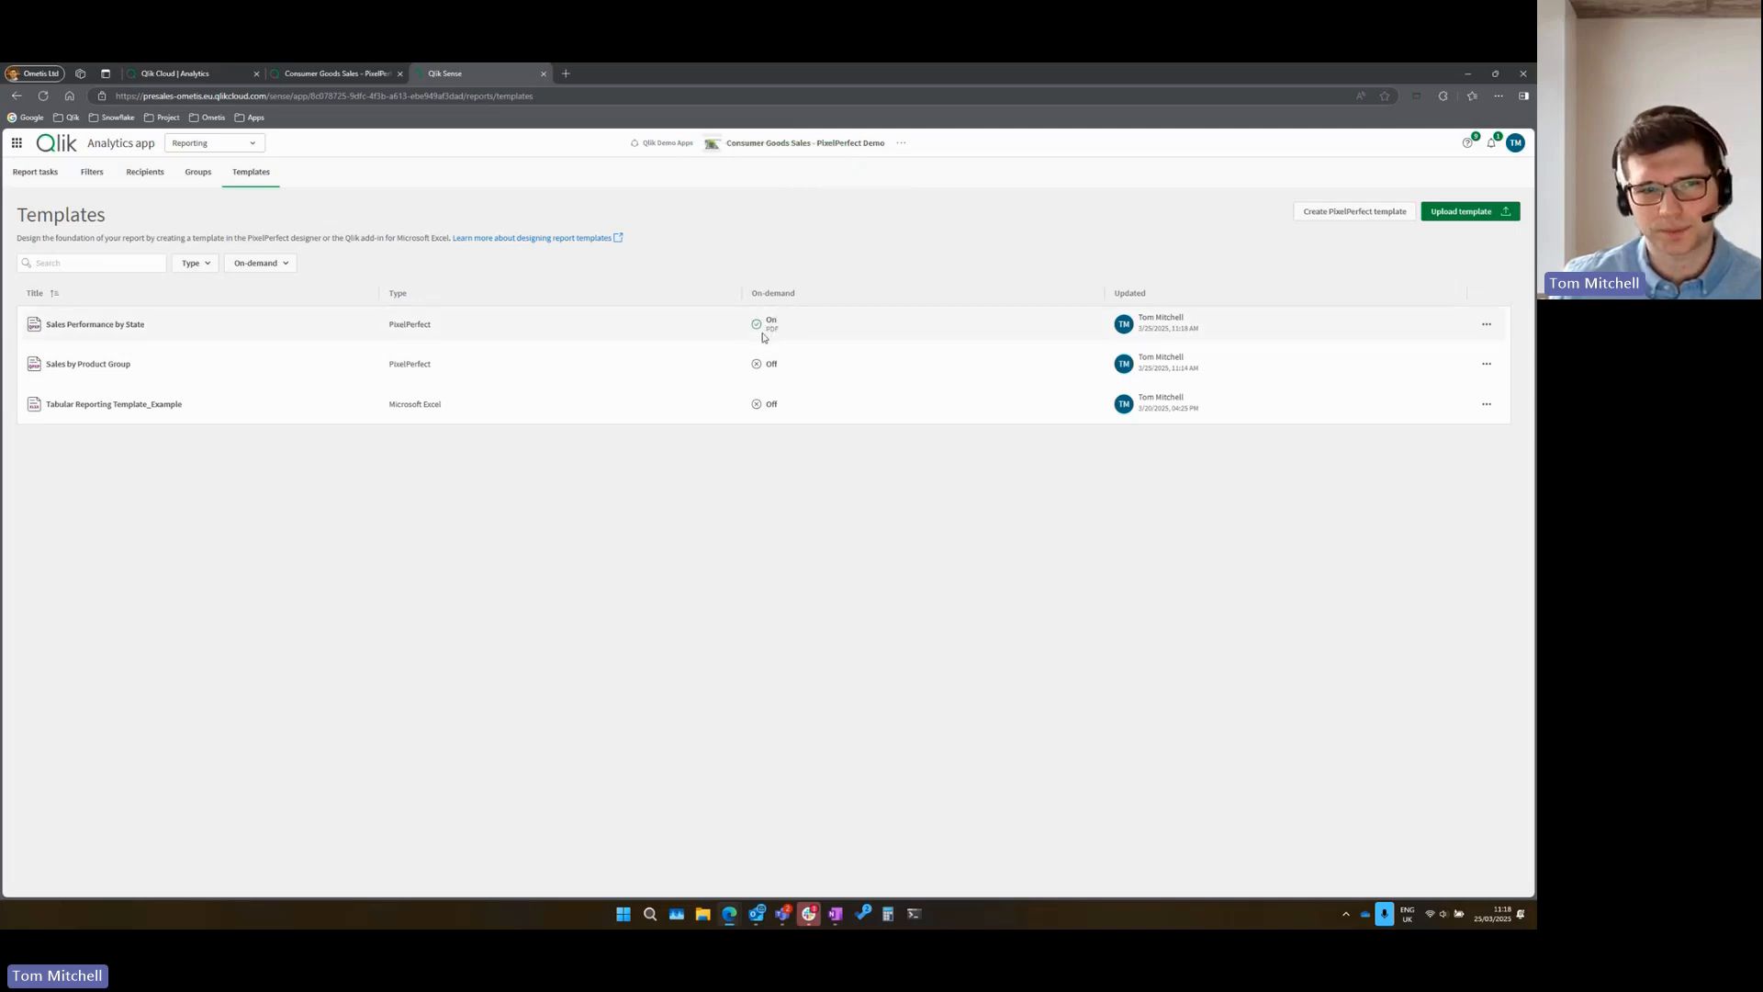
- Switch to the Consumer Goods Sales app, generate the on-demand Sales Report with the current selections, and open the downloaded PDF
click(342, 75)
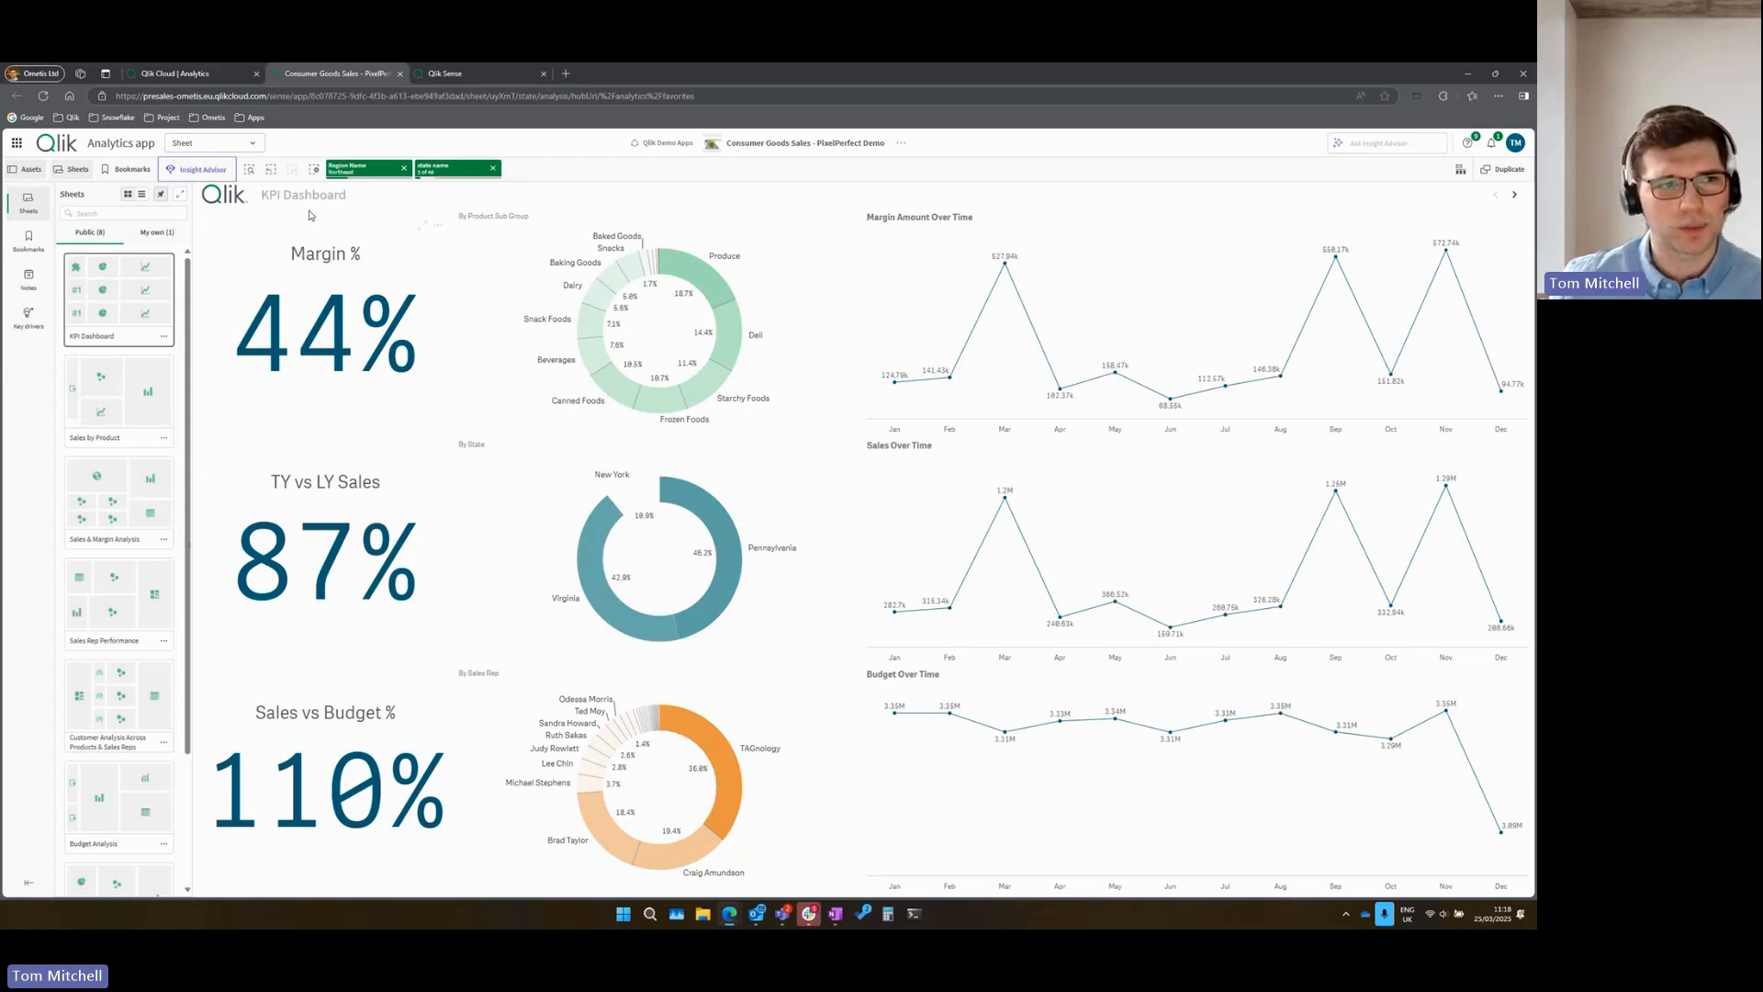
click(30, 170)
click(29, 171)
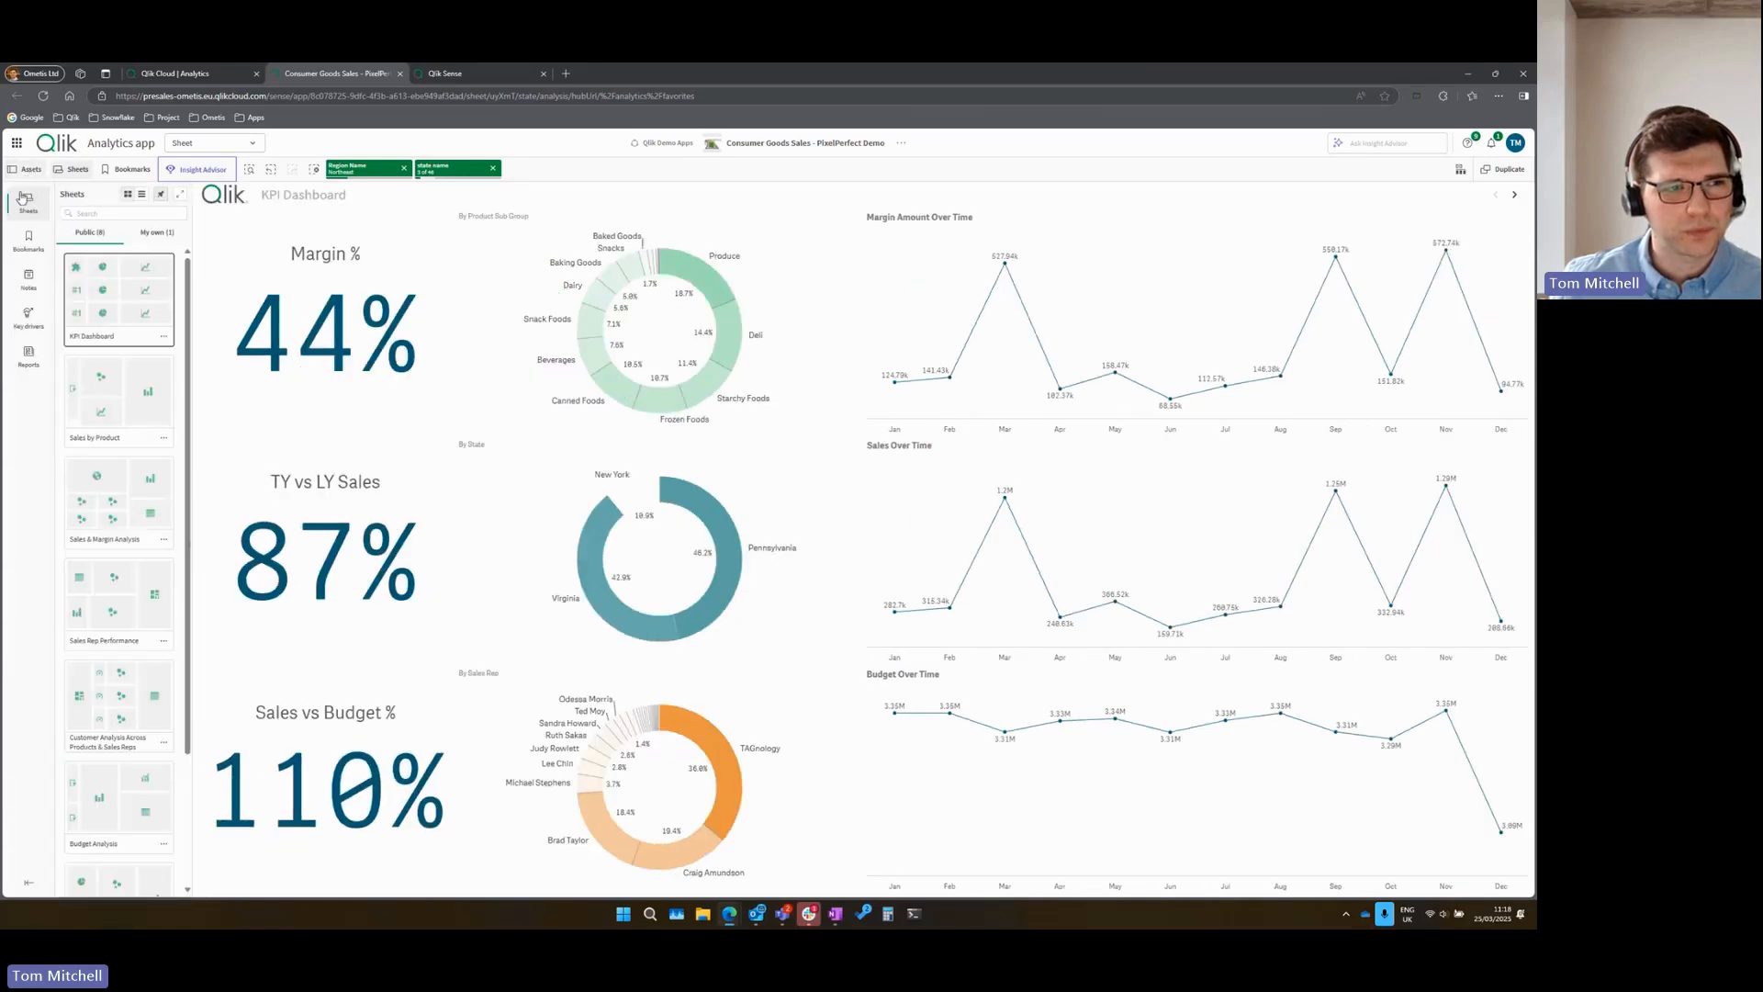
click(35, 355)
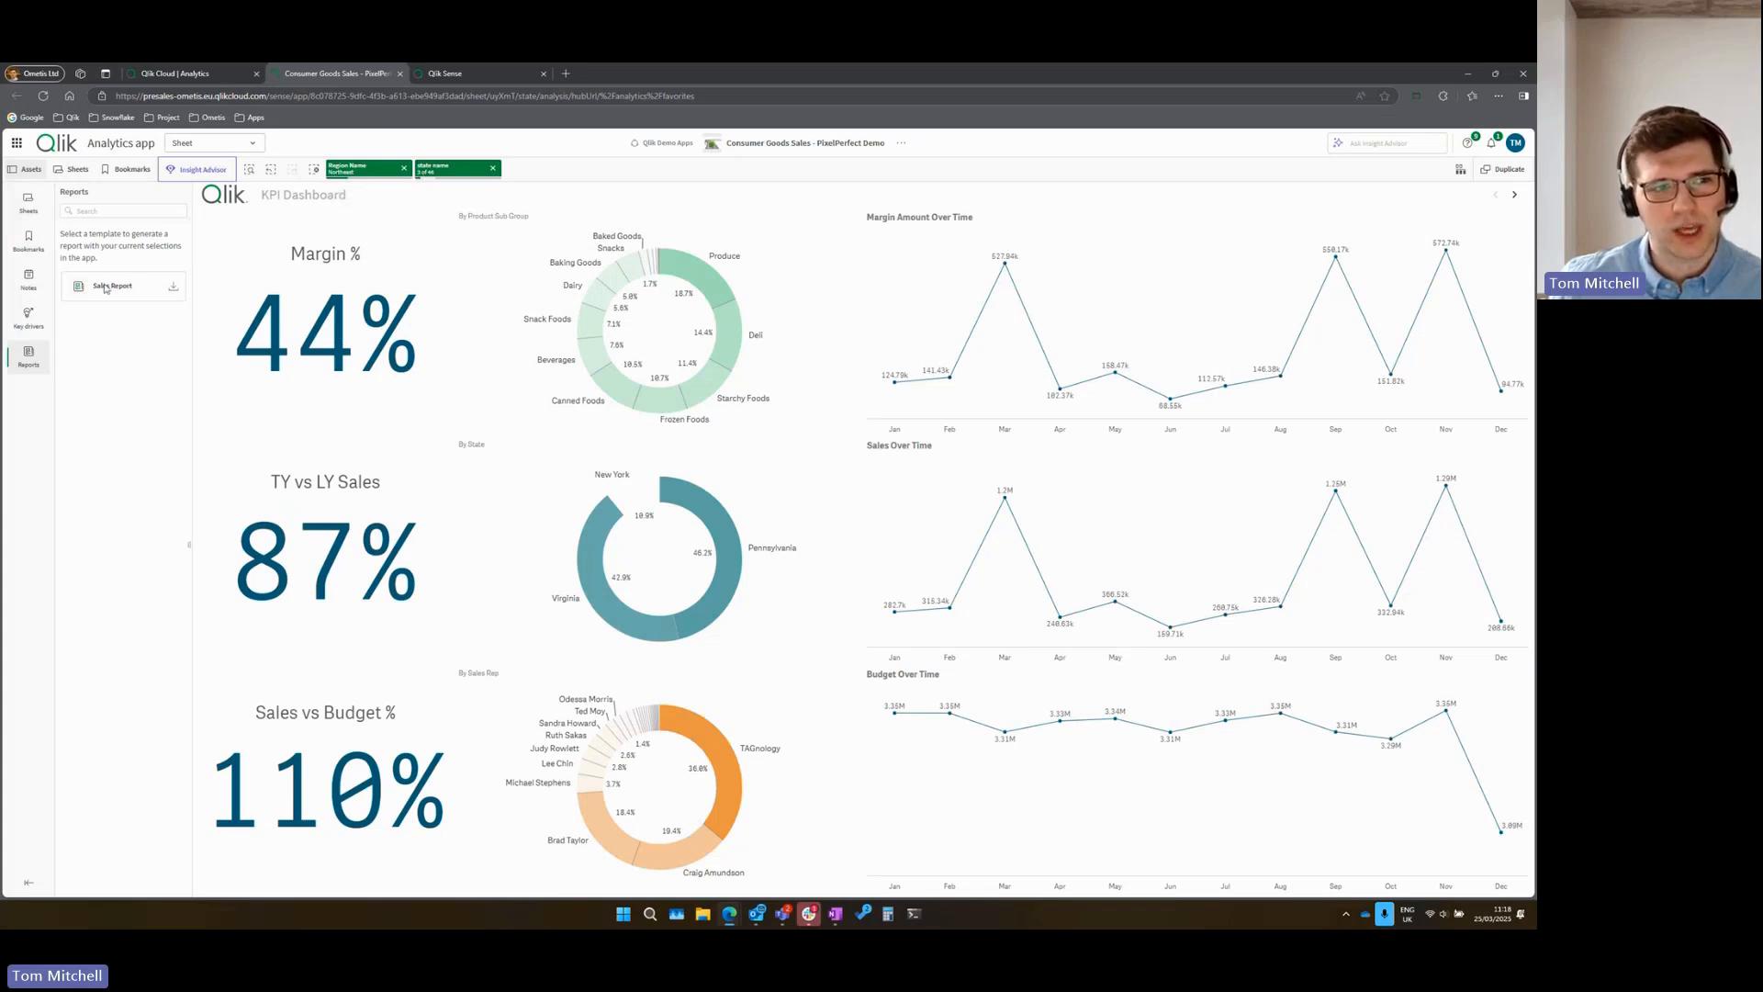
click(174, 290)
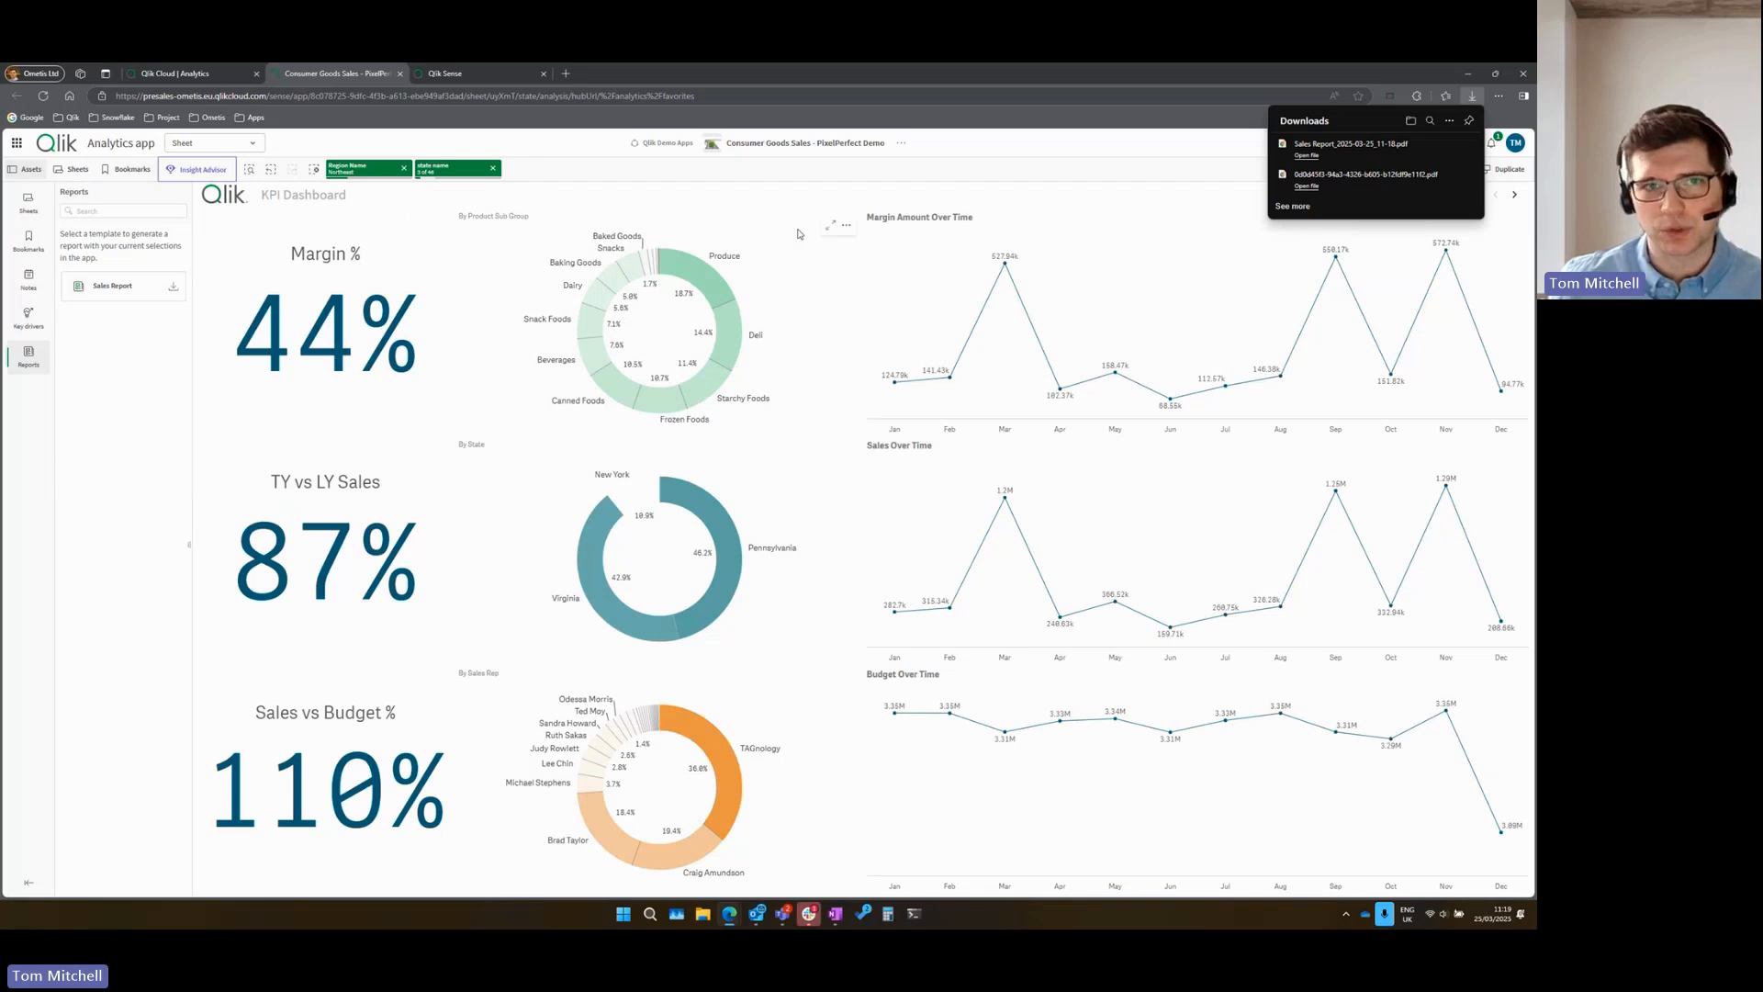
click(1307, 158)
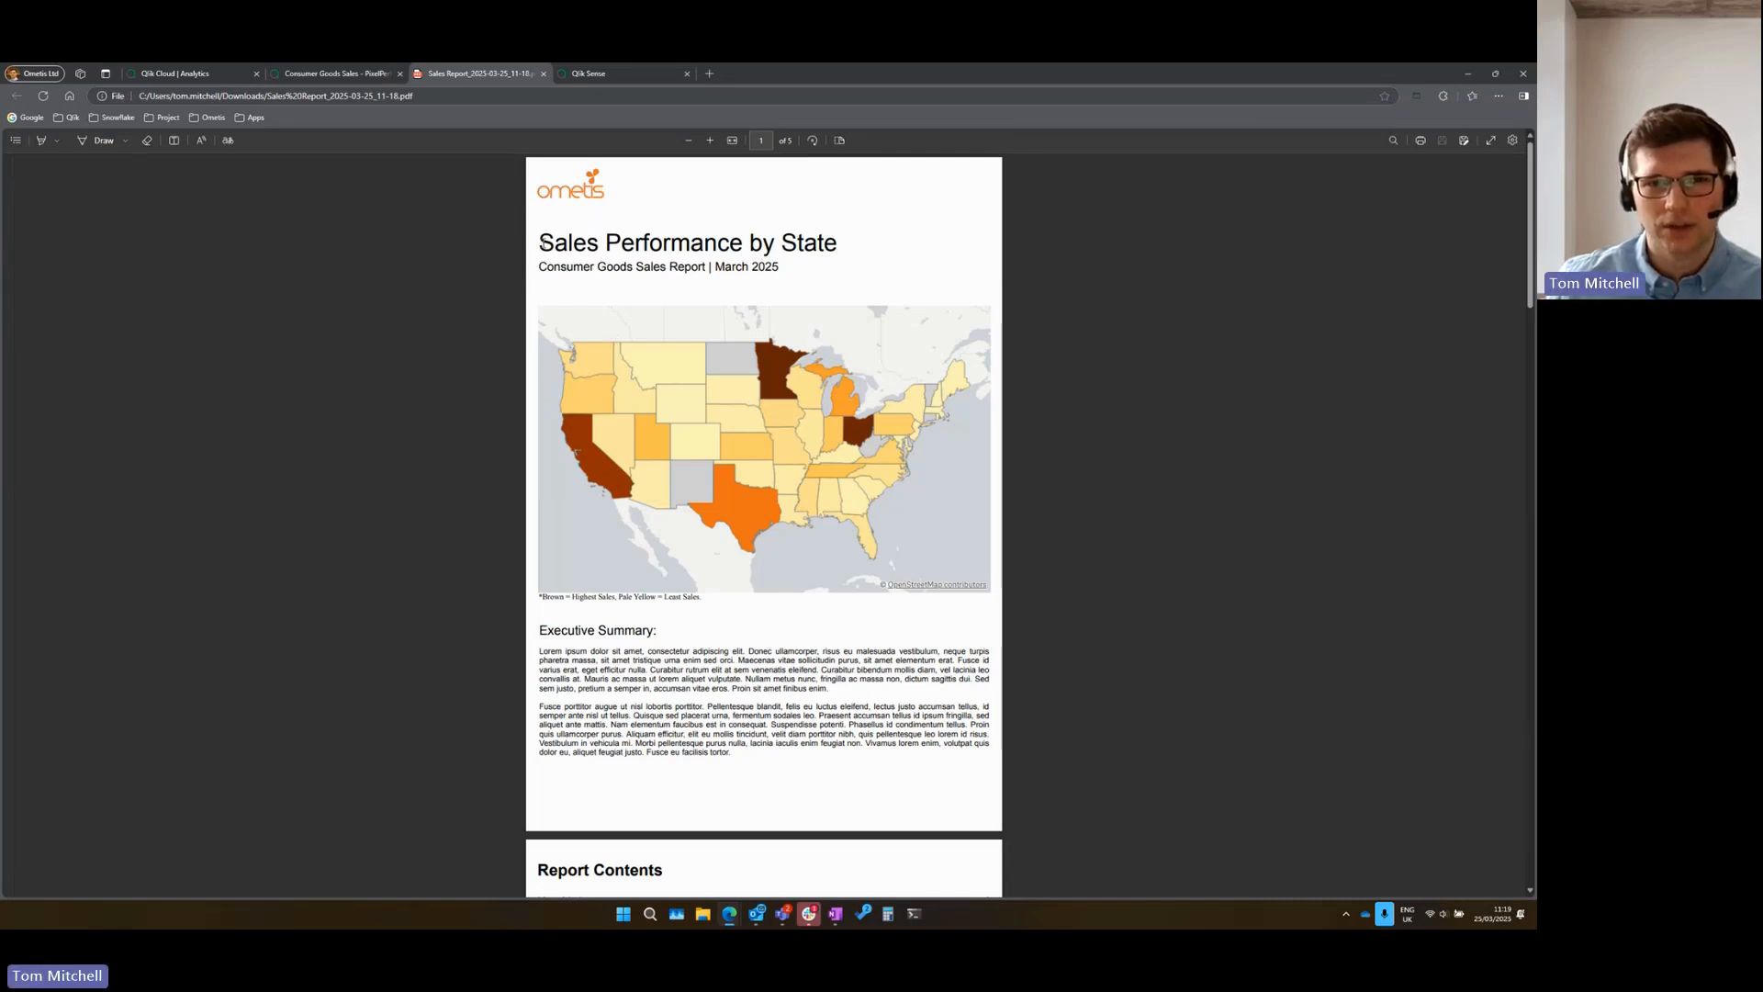
- Examine the PDF's Report Contents, follow its New York link, read through the Pennsylvania and Virginia pages, and return to the KPI Dashboard
scroll(570, 255, down, 4)
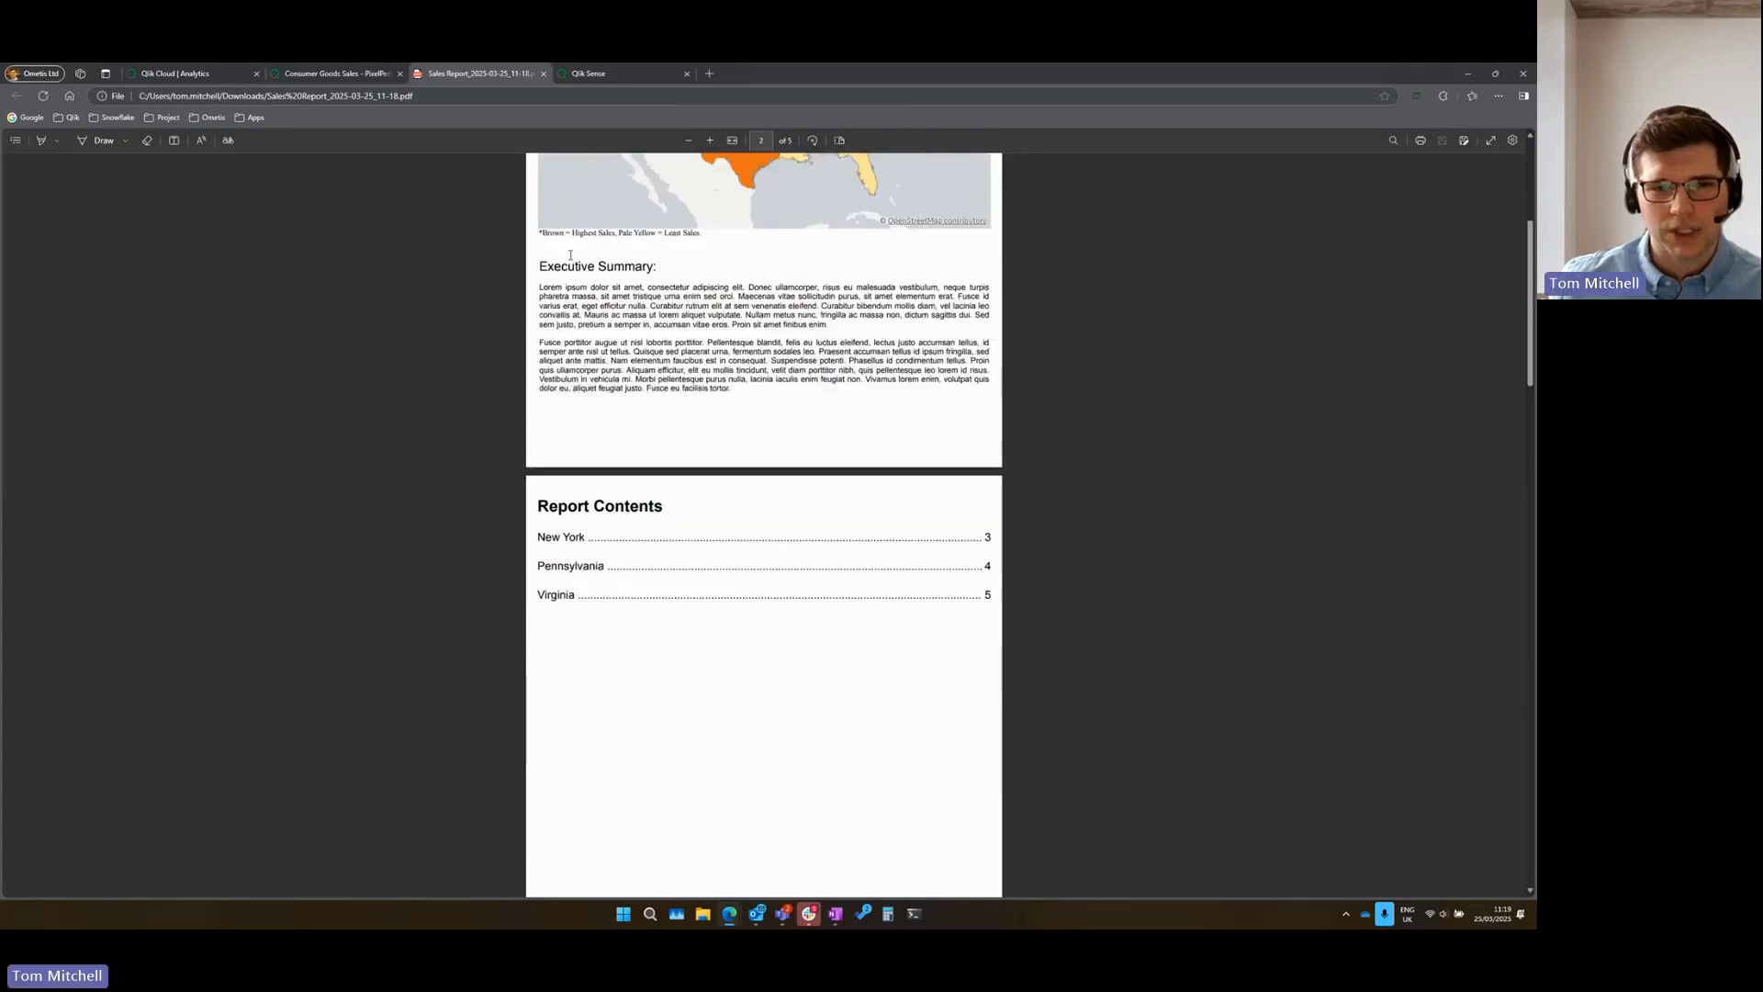
scroll(654, 344, down, 2)
scroll(586, 344, down, 1)
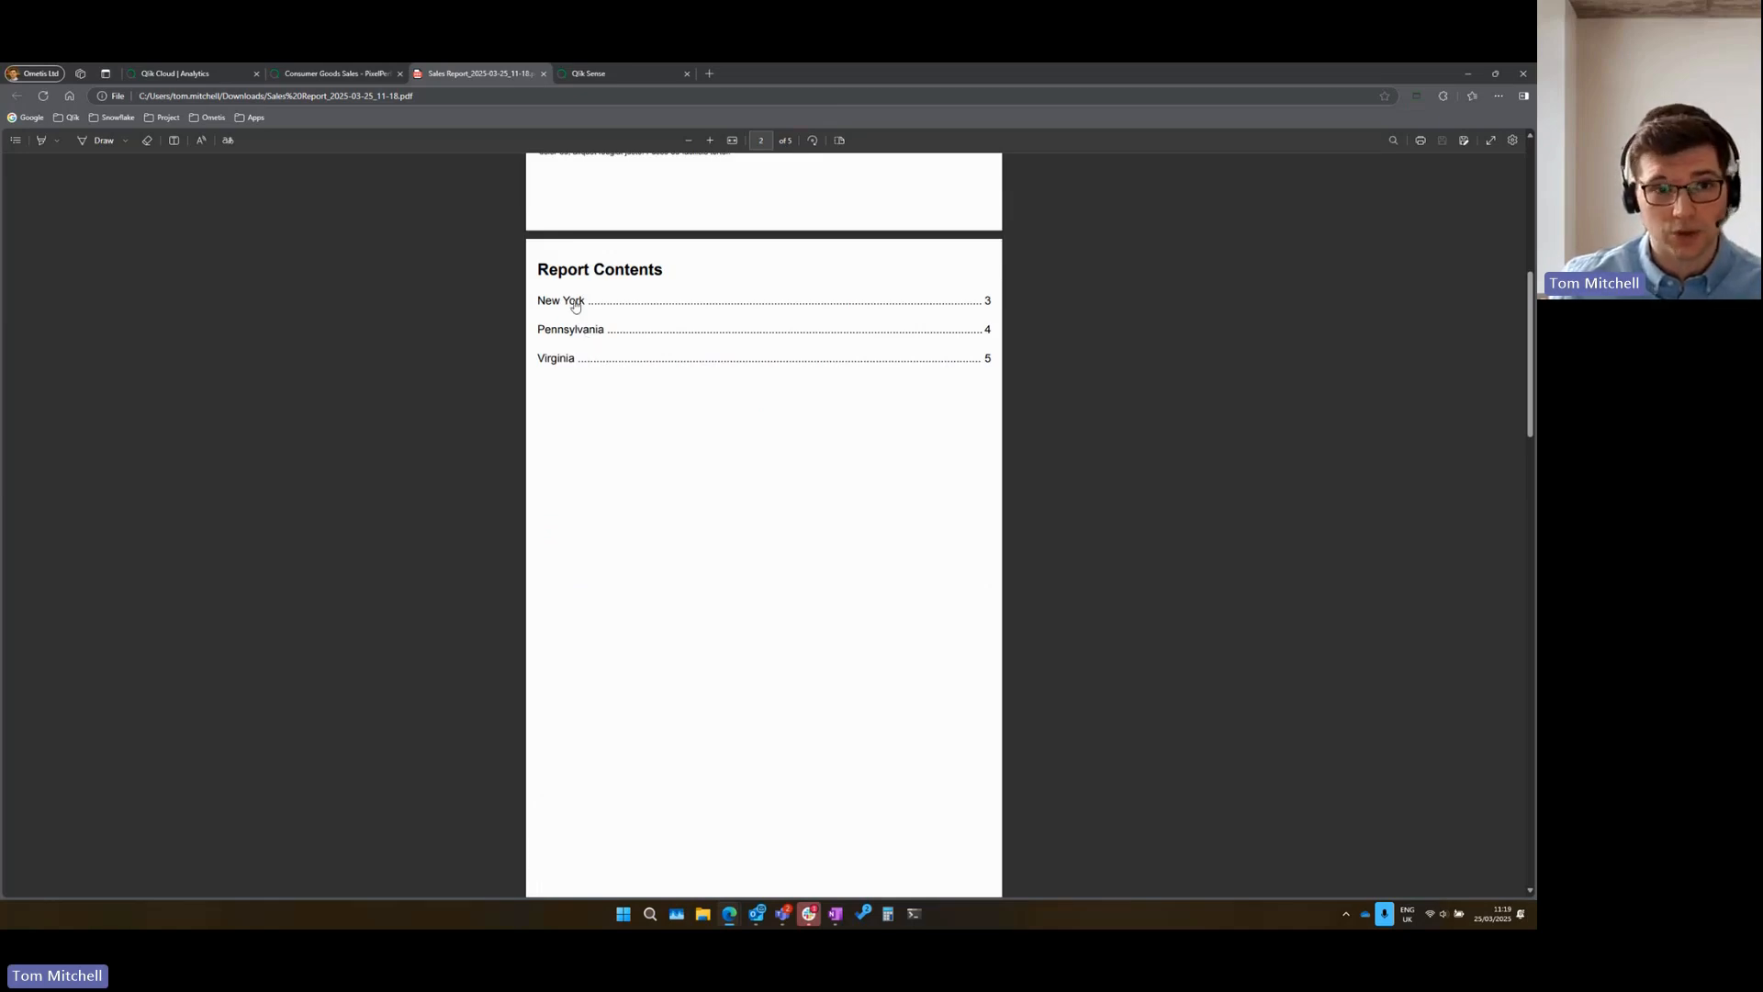
click(576, 304)
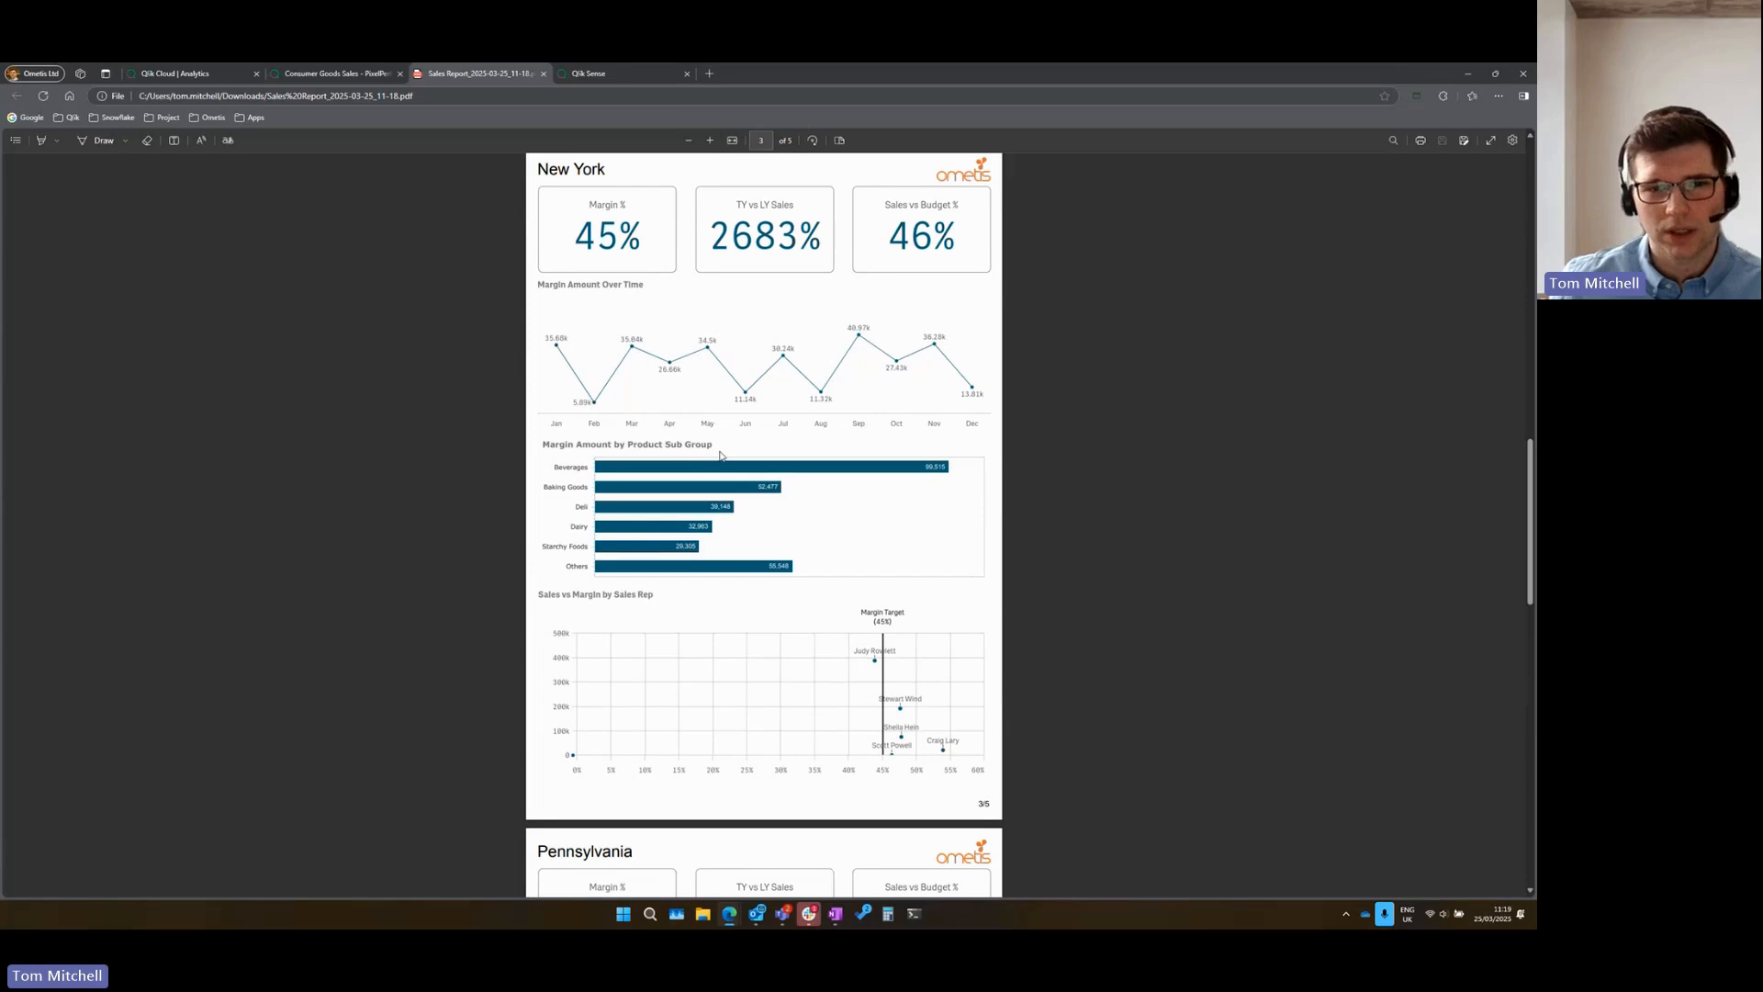
scroll(477, 440, down, 4)
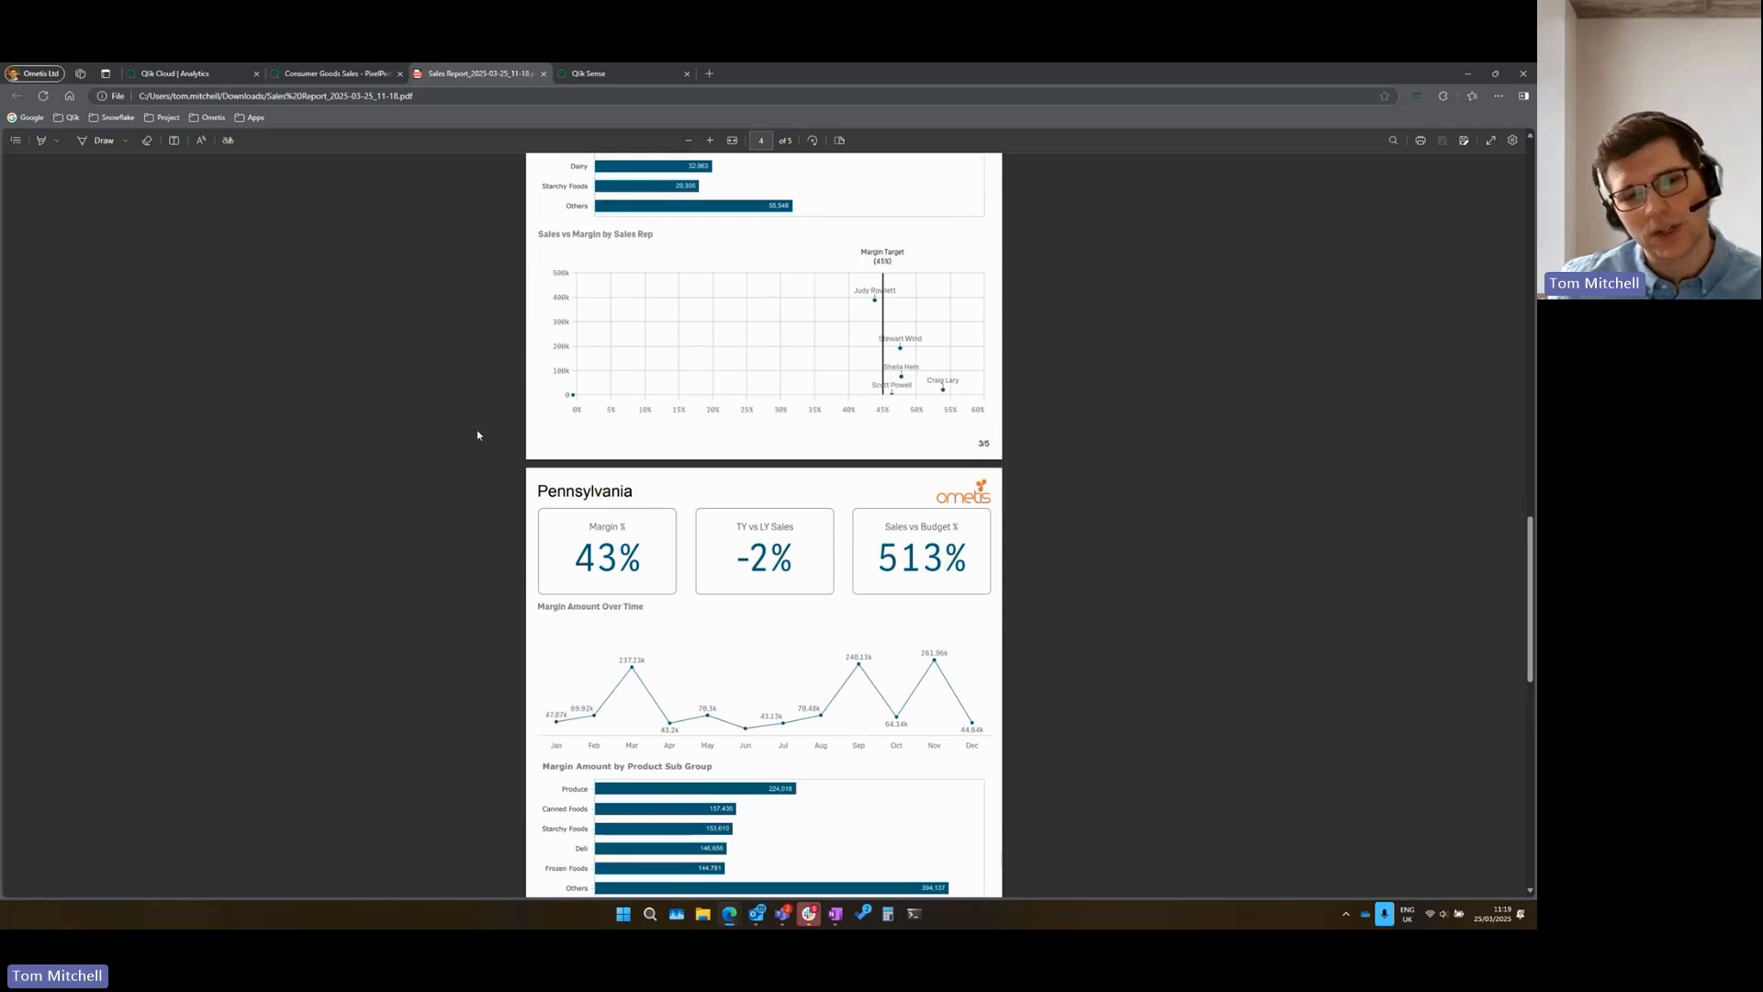
scroll(476, 435, down, 3)
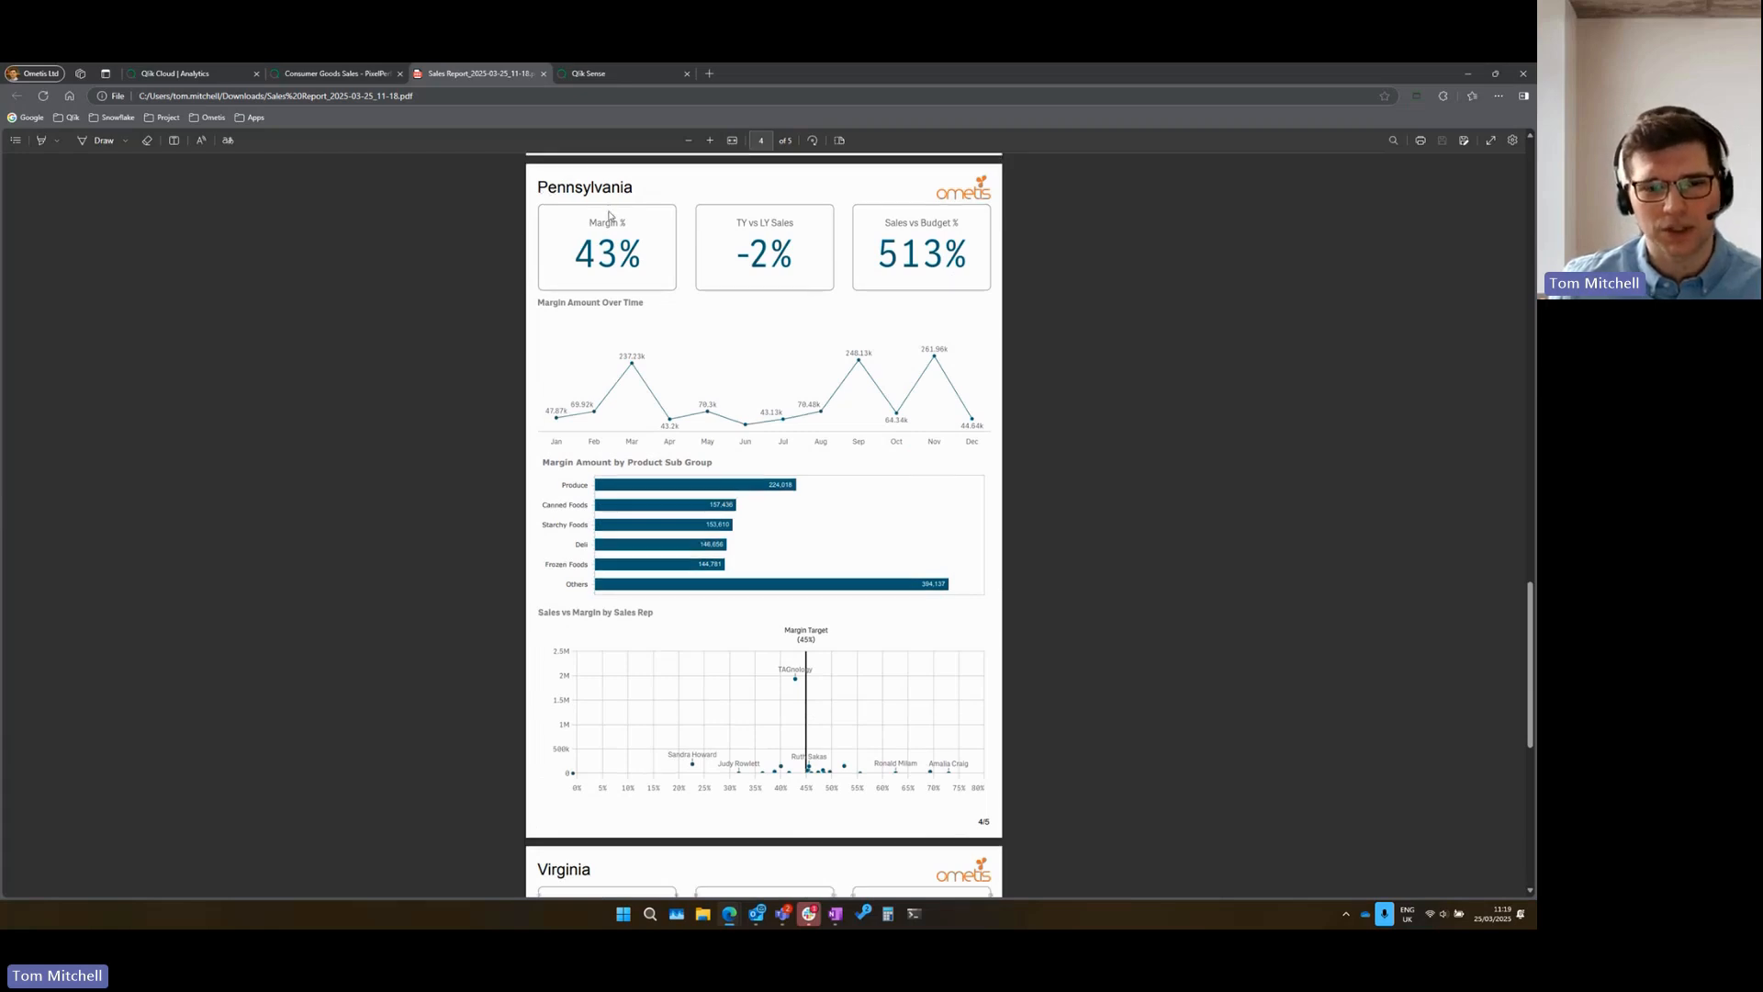
scroll(568, 406, down, 6)
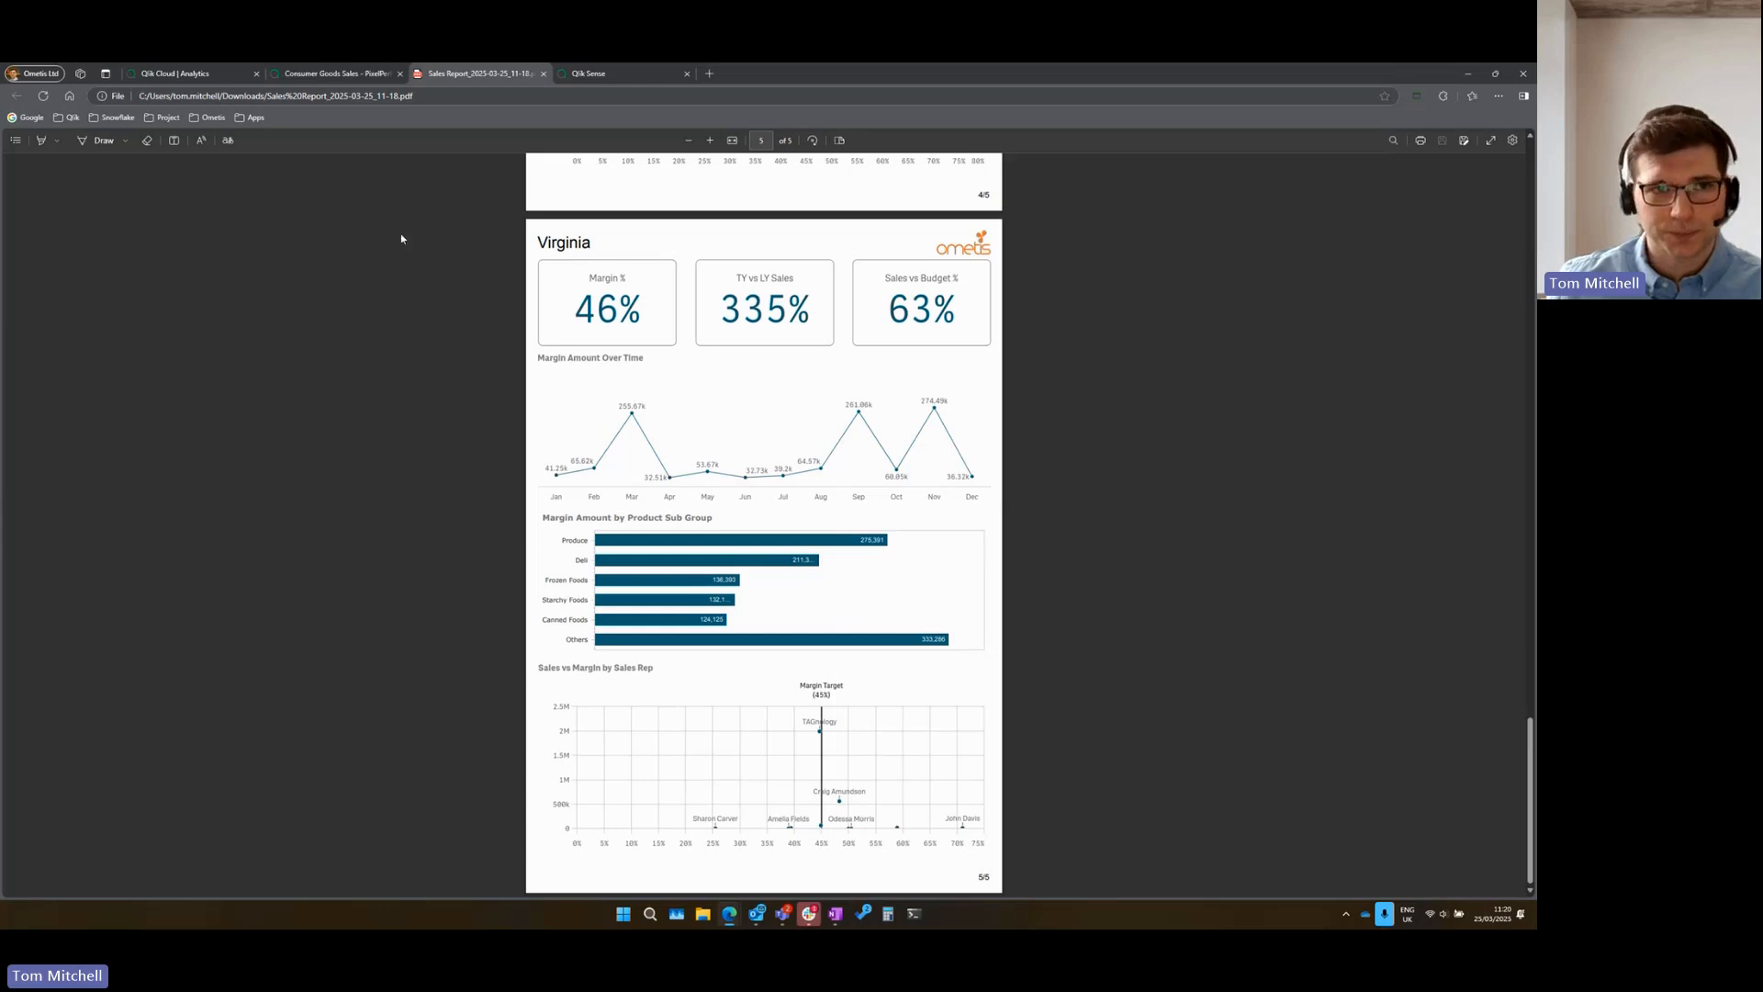
click(374, 72)
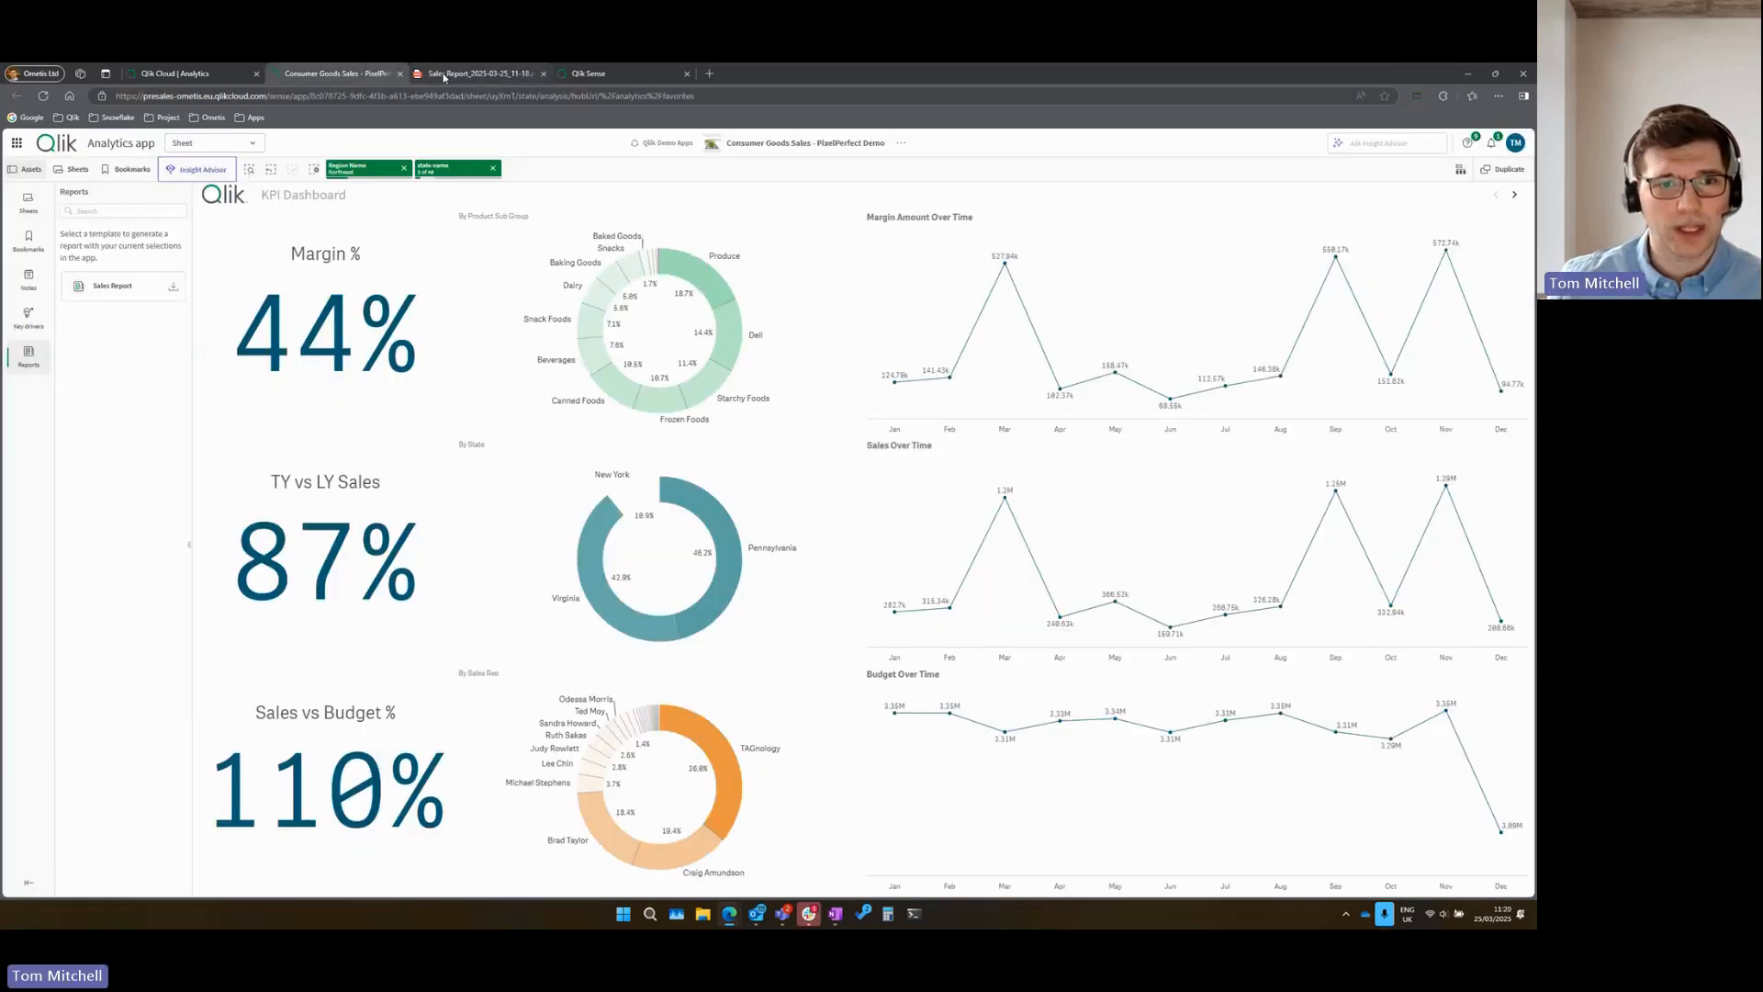